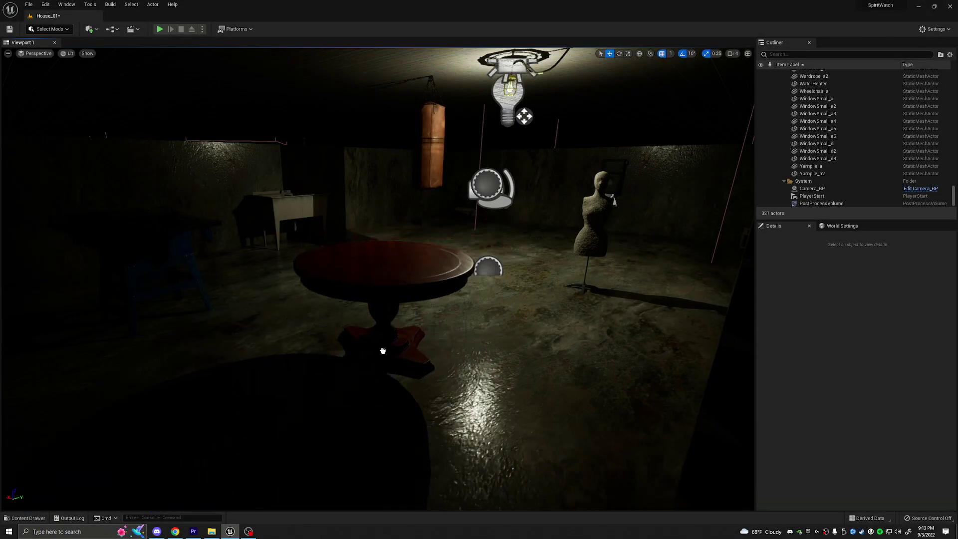
# Step: Turn the viewport camera around the room and select the Options title text in the widget
pyautogui.moveTo(384, 350); pyautogui.dragTo(357, 351, button='right')
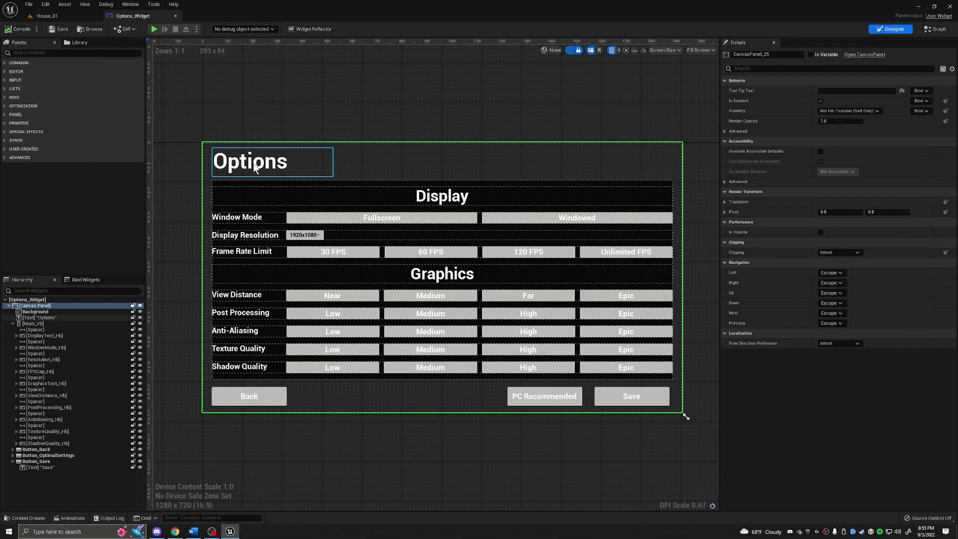
pyautogui.click(253, 164)
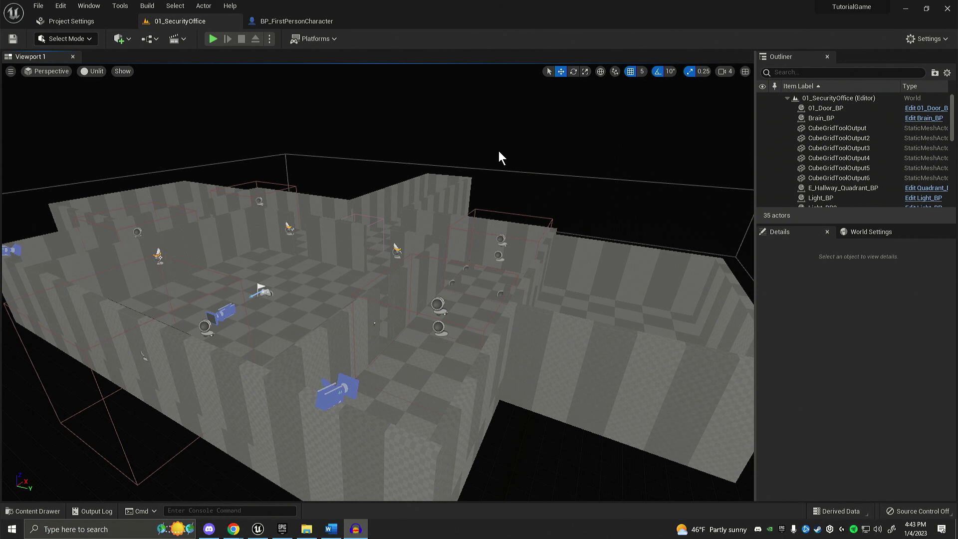
# Step: Bring up the GameTutorial notes in Word and look over the Demon entry in the Ghost Types table
pyautogui.click(331, 527)
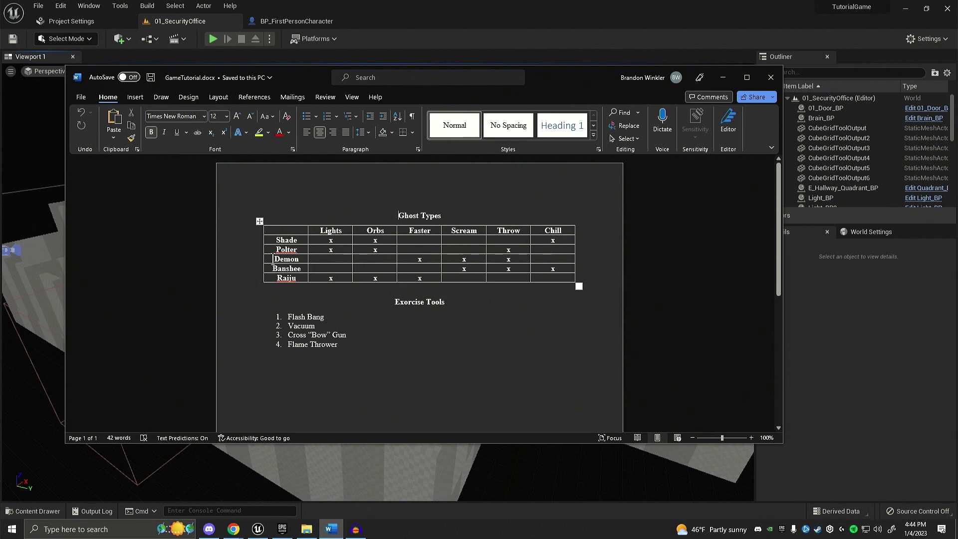
pyautogui.moveTo(293, 259); pyautogui.dragTo(299, 261)
pyautogui.click(288, 267)
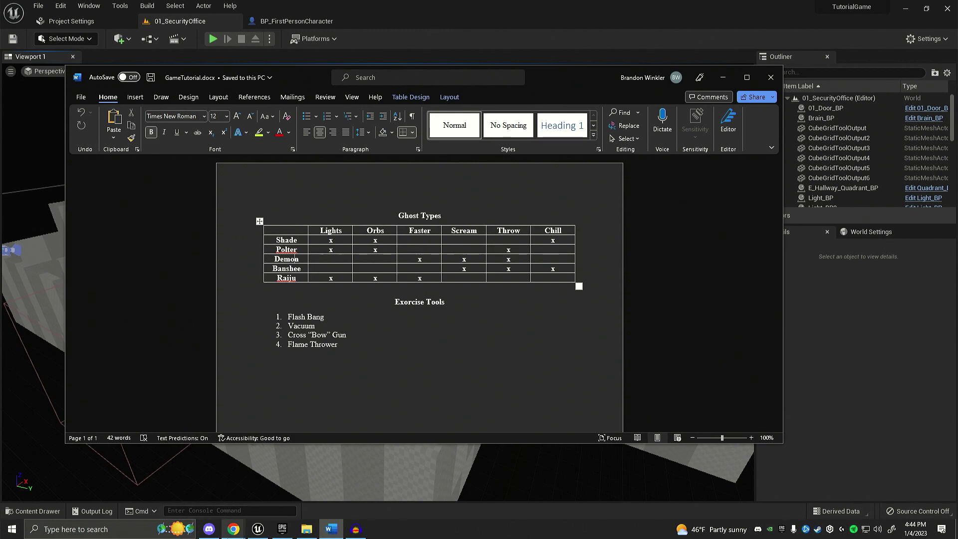
# Step: On the Freesound homepage, search for 'Banshee' sounds
pyautogui.moveTo(233, 529)
pyautogui.click(282, 486)
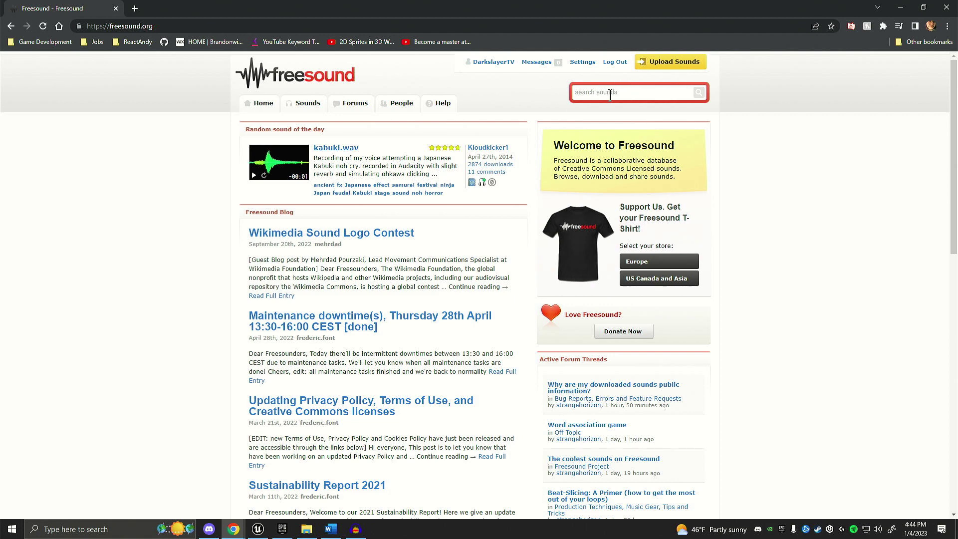
pyautogui.click(631, 92)
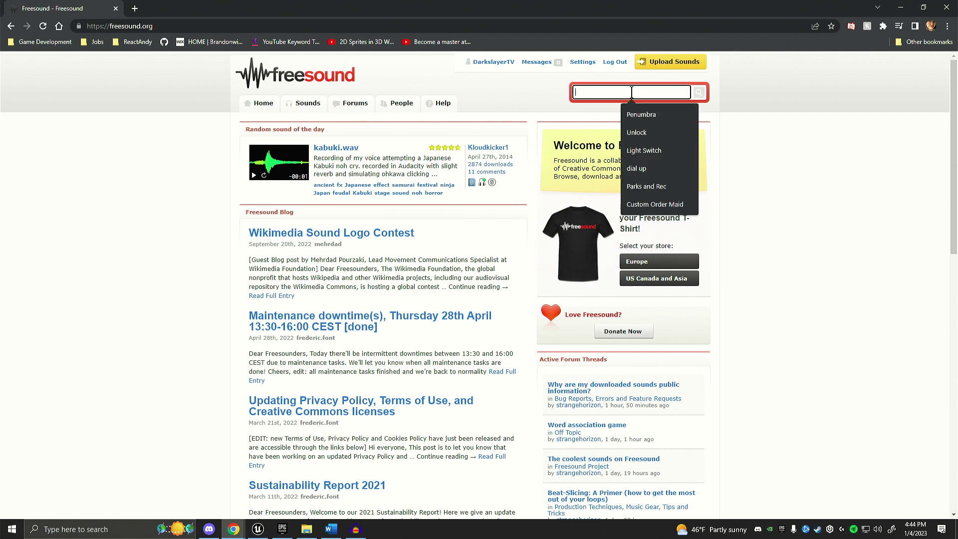
pyautogui.write('Banshee')
pyautogui.press('Return')
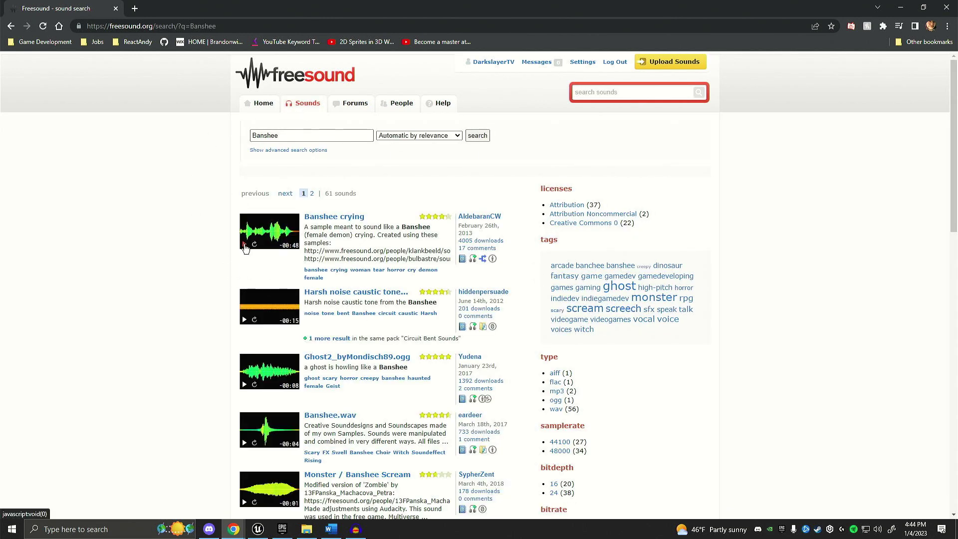
# Step: Play and pause the Banshee crying preview, then open its sound page
pyautogui.click(244, 246)
pyautogui.click(245, 246)
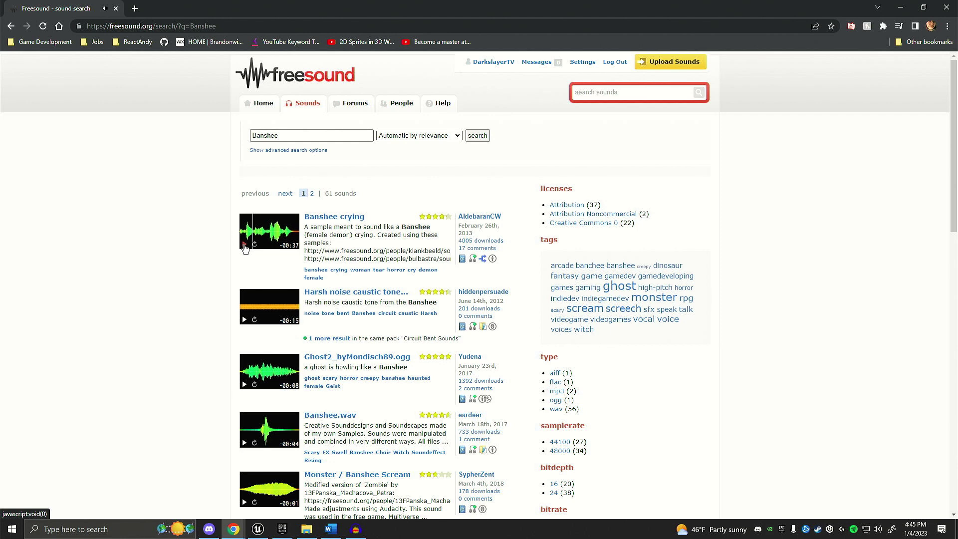
pyautogui.click(322, 218)
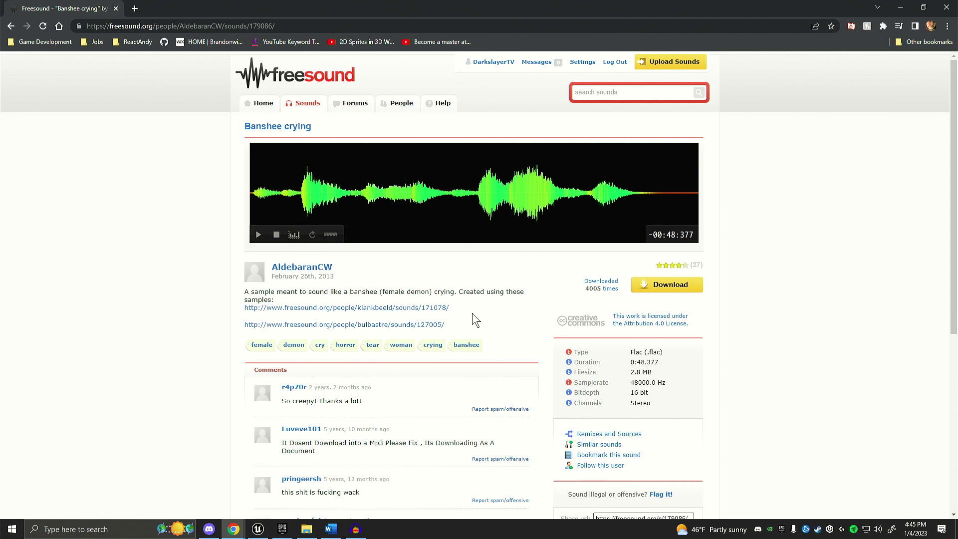
# Step: Read the sound's CC BY 4.0 license page in a new tab, dismissing the donation popup, then close it
pyautogui.scroll(-1, 472, 313)
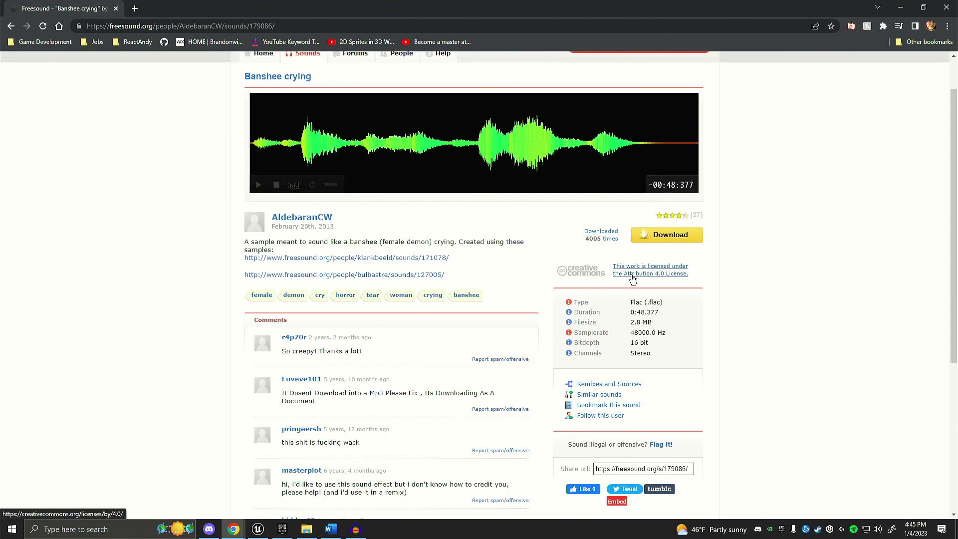
pyautogui.middleClick(659, 278)
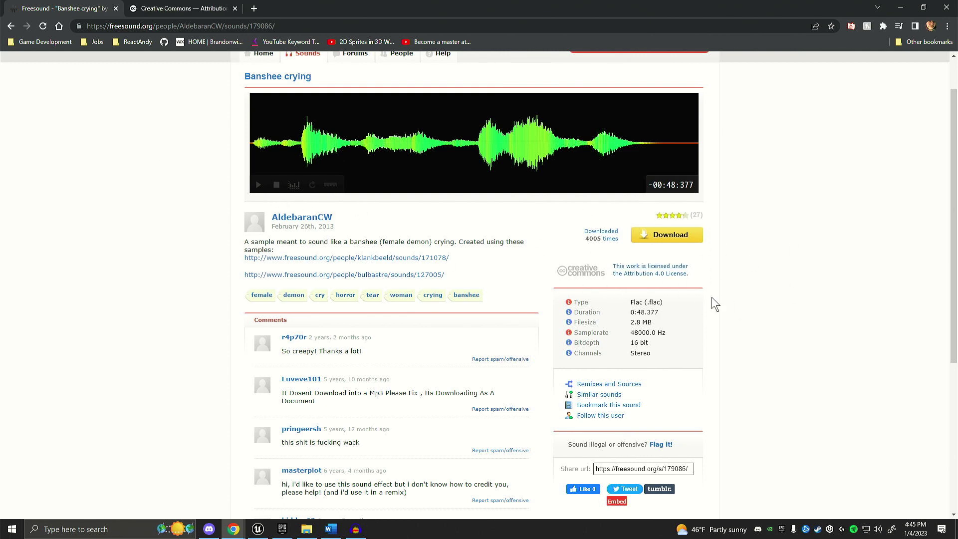
pyautogui.click(165, 9)
pyautogui.scroll(-2, 298, 244)
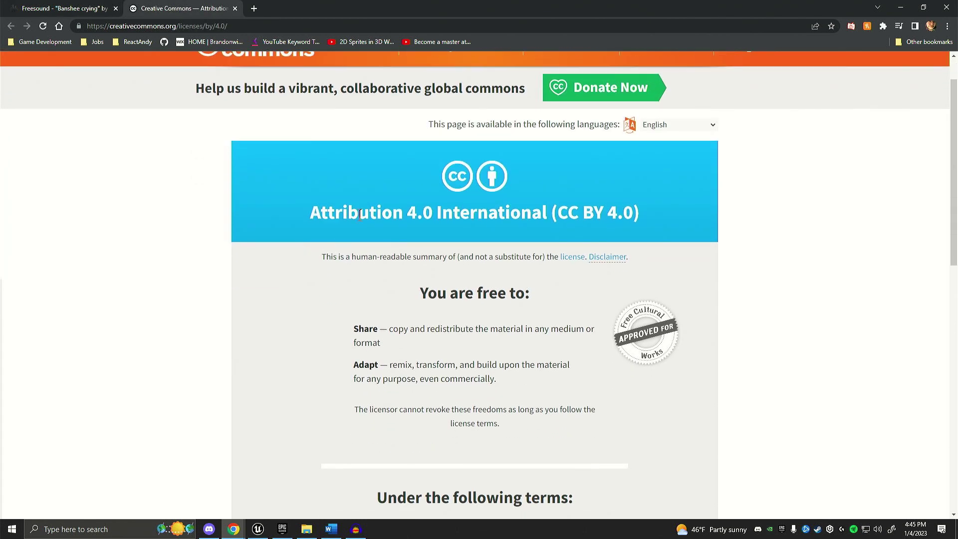
pyautogui.scroll(-1, 359, 214)
pyautogui.click(551, 192)
pyautogui.scroll(-1, 404, 237)
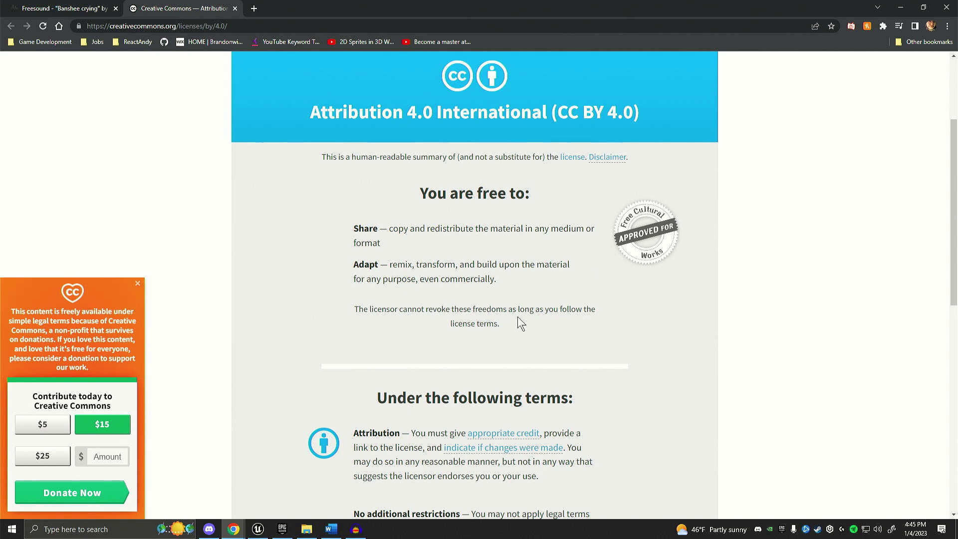
pyautogui.scroll(1, 510, 274)
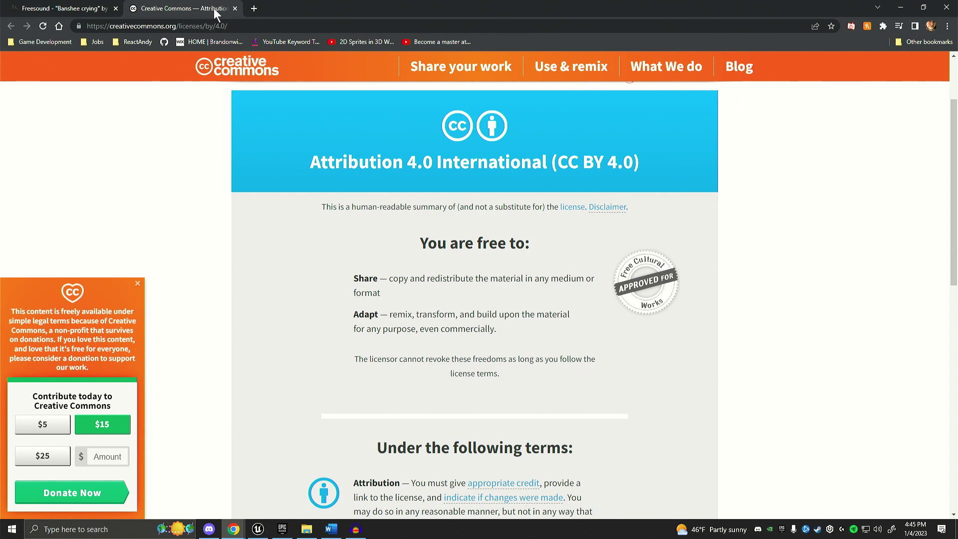
pyautogui.click(234, 8)
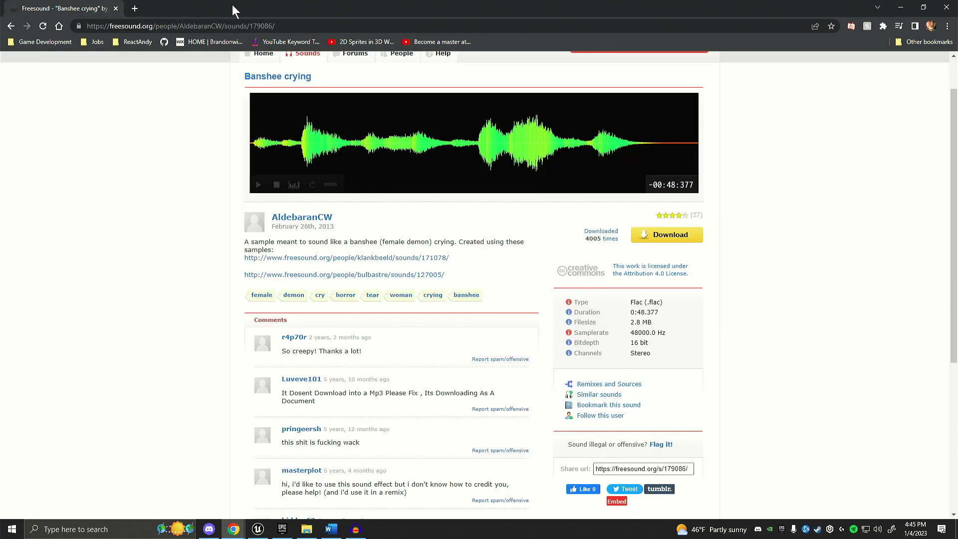
# Step: Download the Banshee crying file and create an 'Imported' folder under Content
pyautogui.click(689, 239)
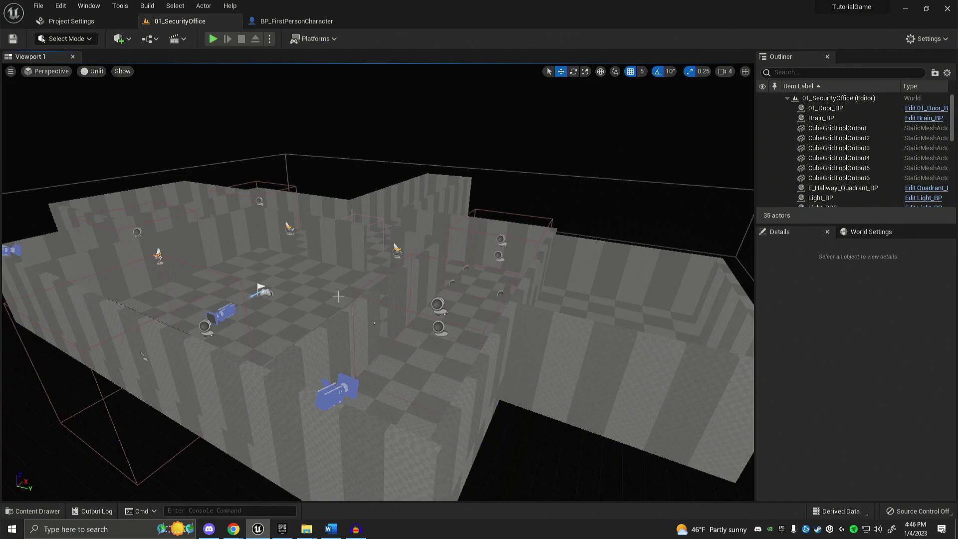
pyautogui.moveTo(339, 297)
pyautogui.mouseDown(button='right')
pyautogui.moveTo(348, 300)
pyautogui.moveTo(339, 301)
pyautogui.mouseUp(button='right')
pyautogui.hotkey('ctrl', 'space')
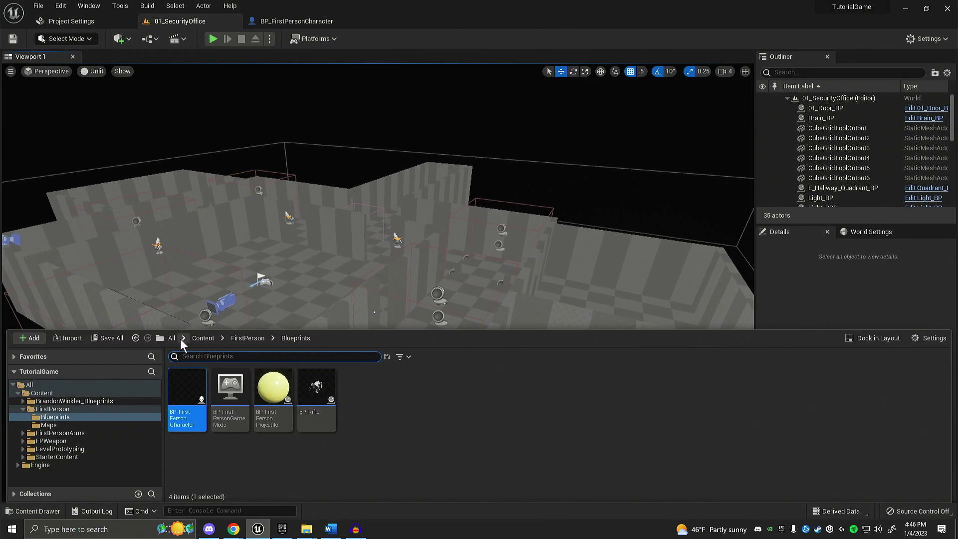
pyautogui.click(198, 338)
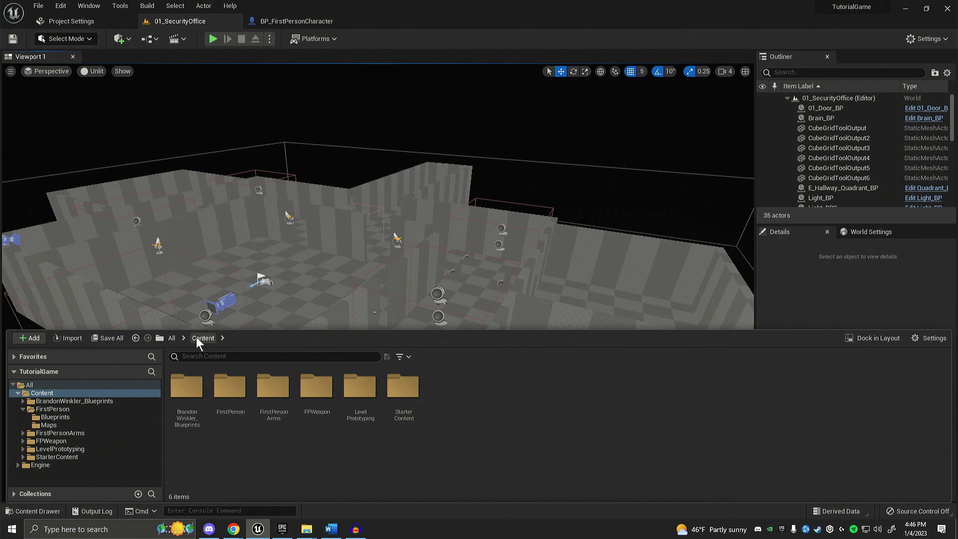
pyautogui.rightClick(460, 401)
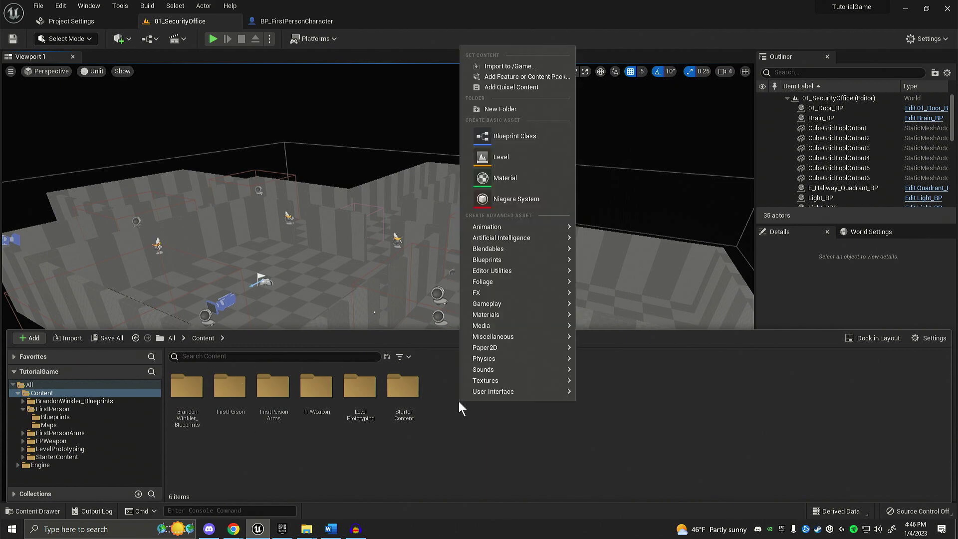
pyautogui.click(495, 109)
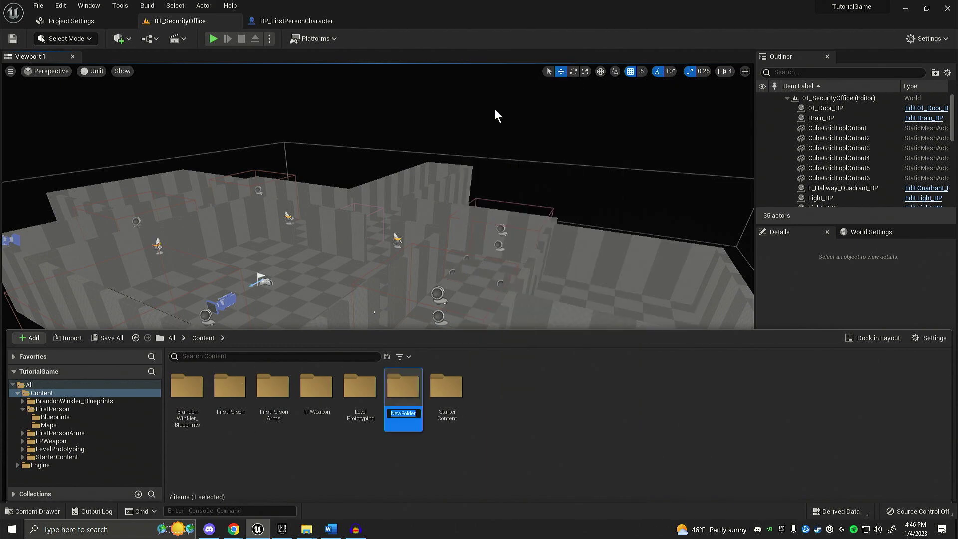
pyautogui.write('Imported')
pyautogui.press('Return')
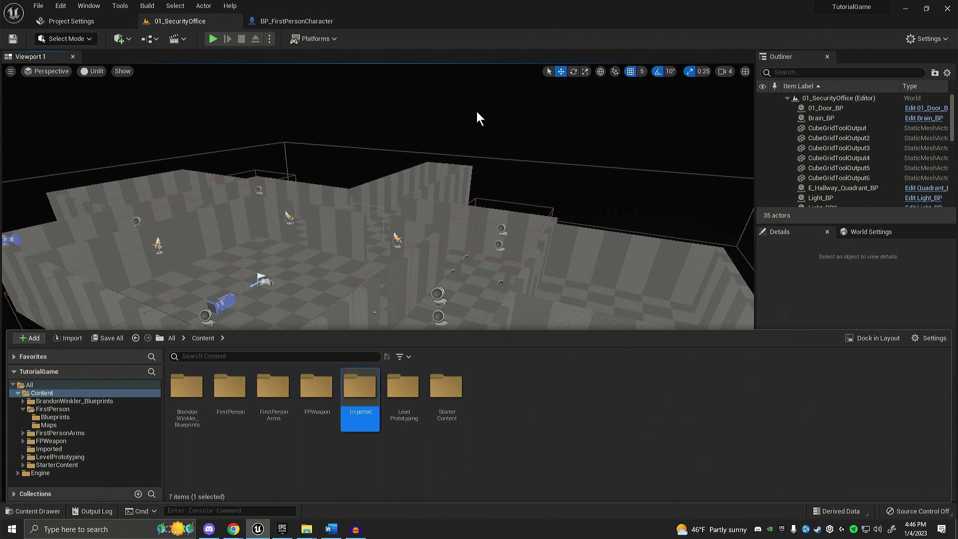
# Step: Inside Imported, create a 'FreeSound' folder
pyautogui.doubleClick(366, 421)
pyautogui.rightClick(366, 421)
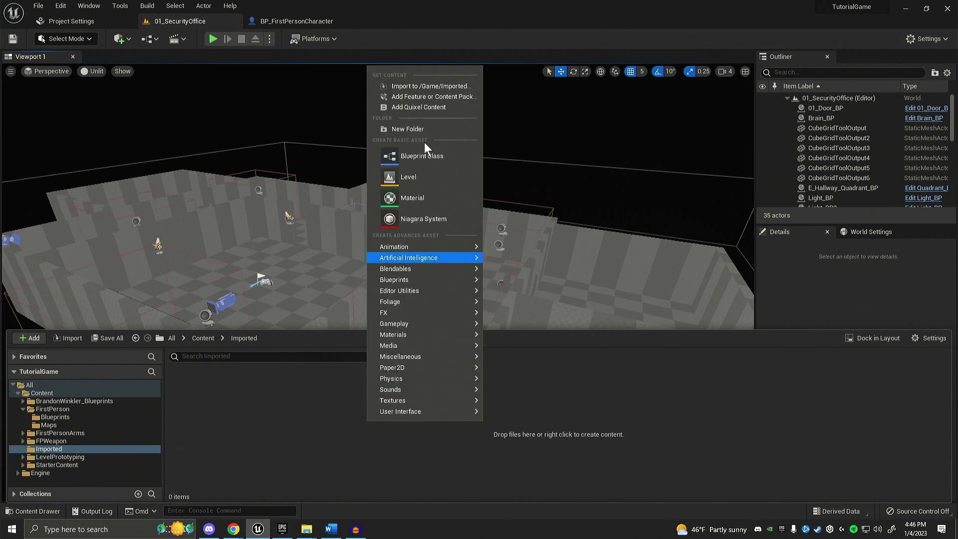
pyautogui.click(412, 128)
pyautogui.write('FreeSound')
pyautogui.press('Return')
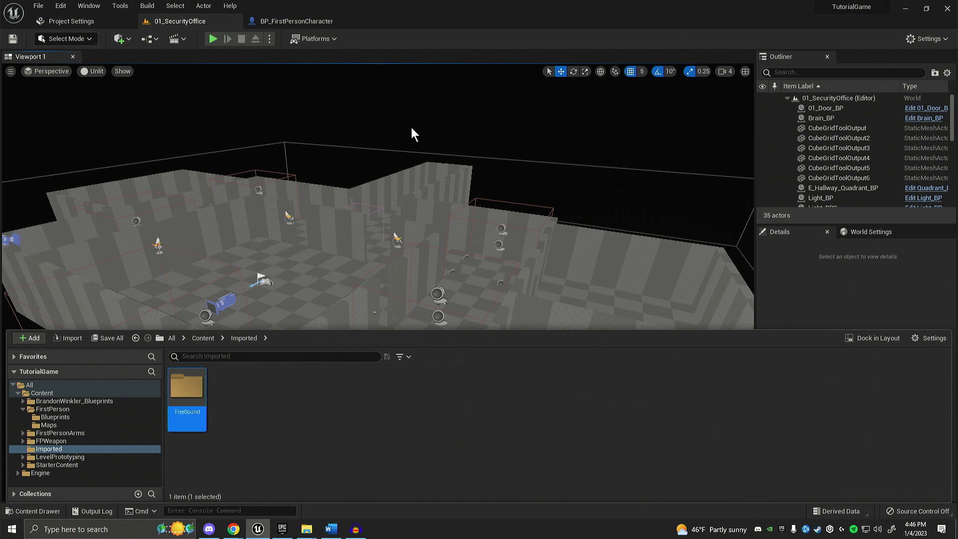
# Step: Inside FreeSound, create a 'Banshee Crying' folder and open it
pyautogui.doubleClick(196, 406)
pyautogui.rightClick(267, 393)
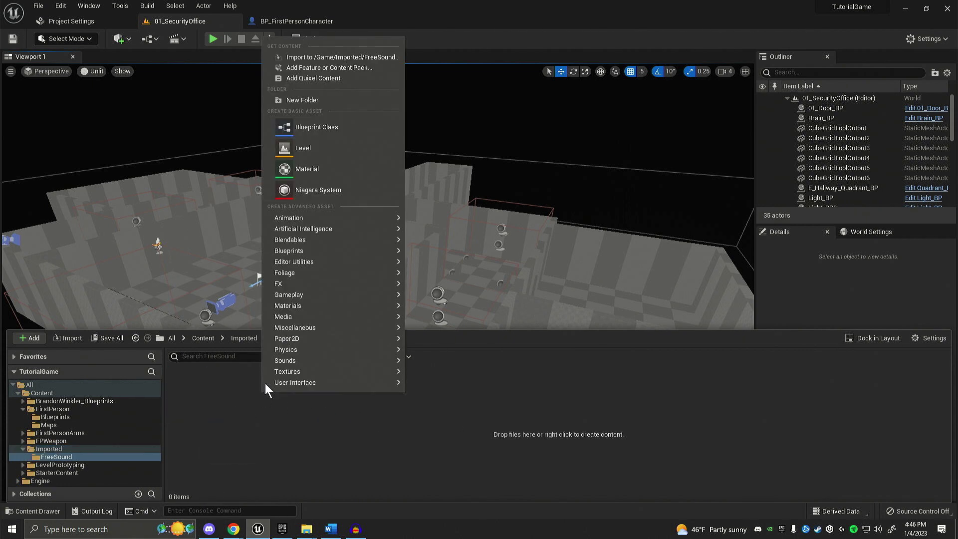
pyautogui.click(318, 104)
pyautogui.write('Banshee Crying')
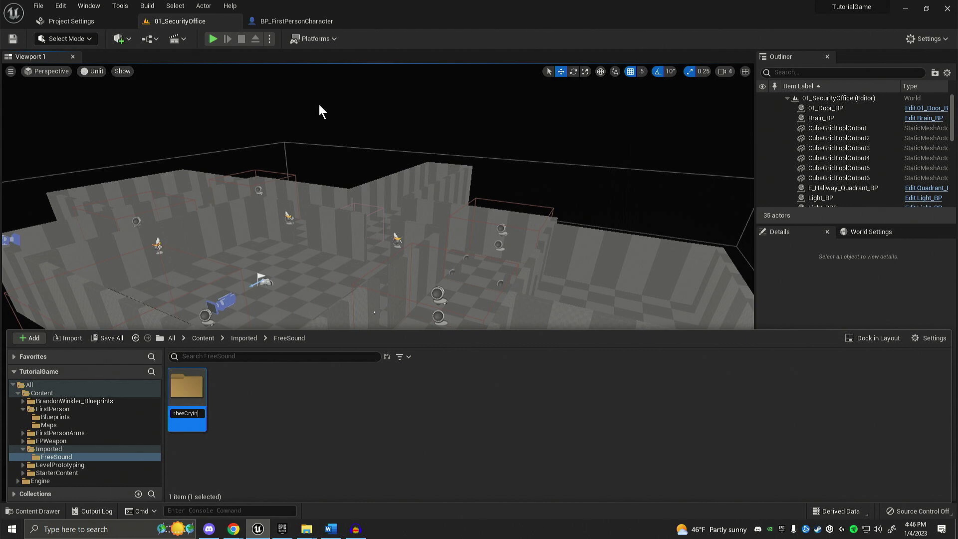
pyautogui.press('Return')
pyautogui.doubleClick(188, 410)
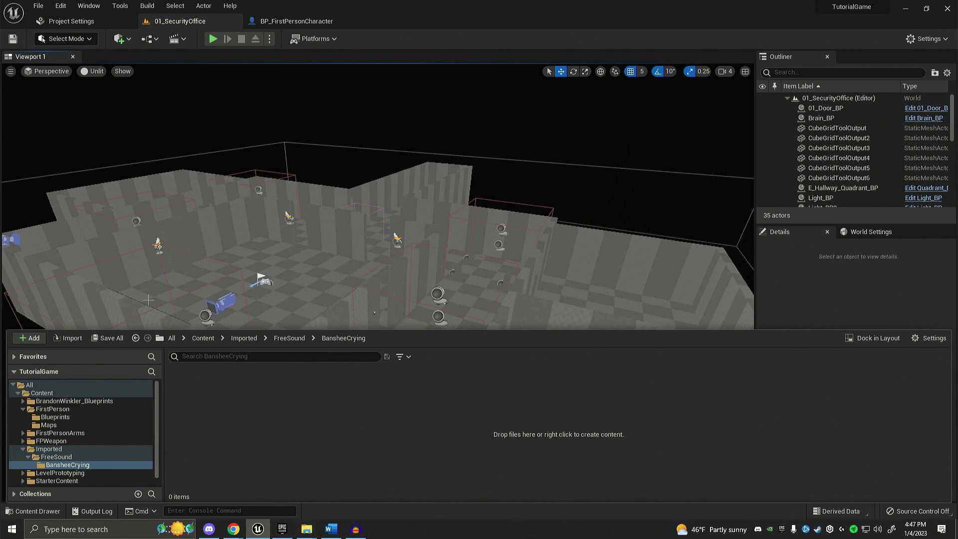
# Step: Drag the banshee crying .flac from the Desktop folder into BansheeCrying to import it
pyautogui.moveTo(305, 535)
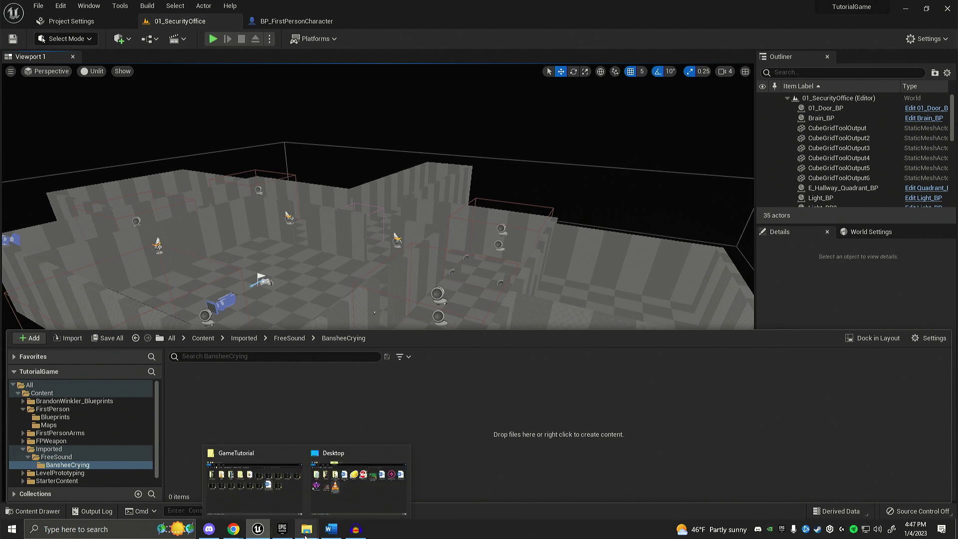
pyautogui.click(358, 481)
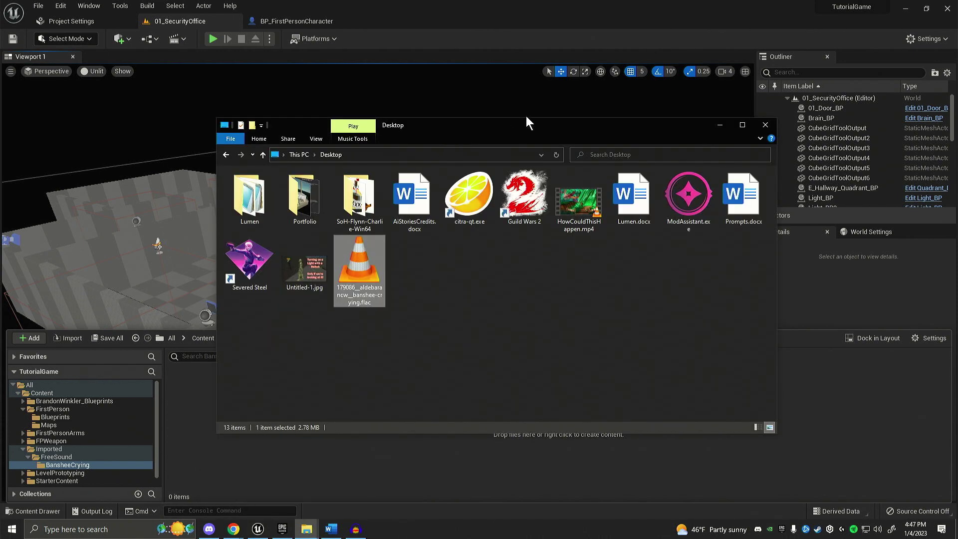
pyautogui.moveTo(467, 131); pyautogui.dragTo(578, 98)
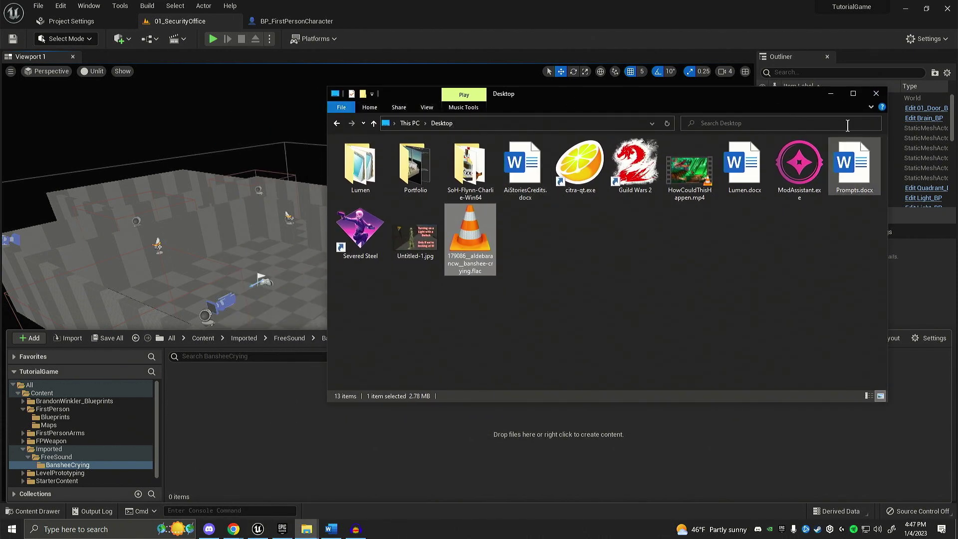
pyautogui.moveTo(458, 227); pyautogui.dragTo(262, 449)
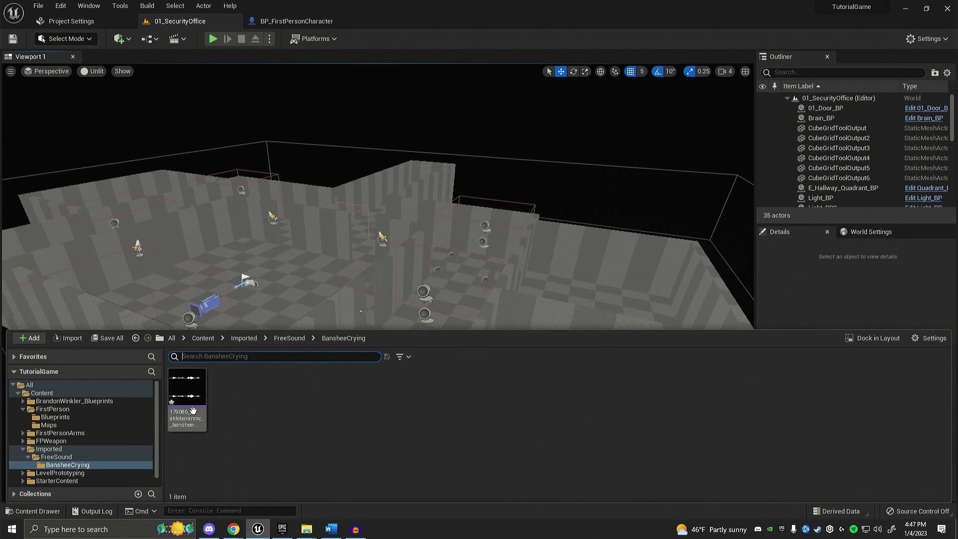
# Step: Preview the imported banshee sound wave and create a Sound Cue from it
pyautogui.click(187, 387)
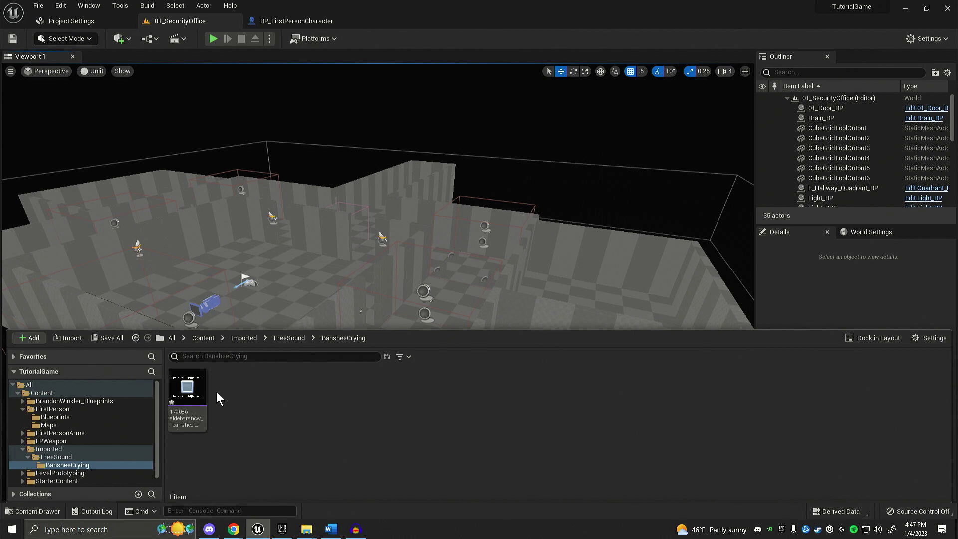
pyautogui.moveTo(190, 413)
pyautogui.rightClick(190, 427)
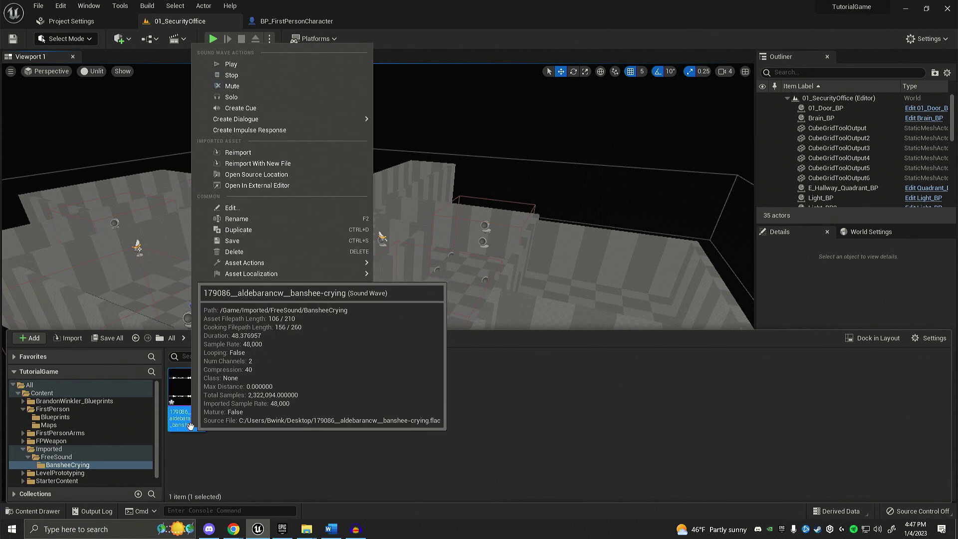
pyautogui.click(247, 107)
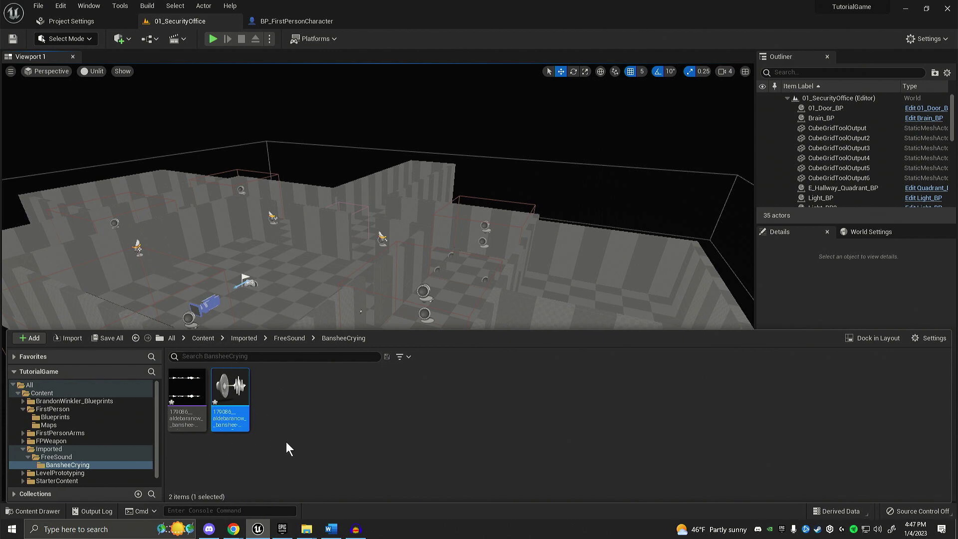
# Step: Open the new sound cue and frame its Wave Player and Output nodes
pyautogui.doubleClick(242, 424)
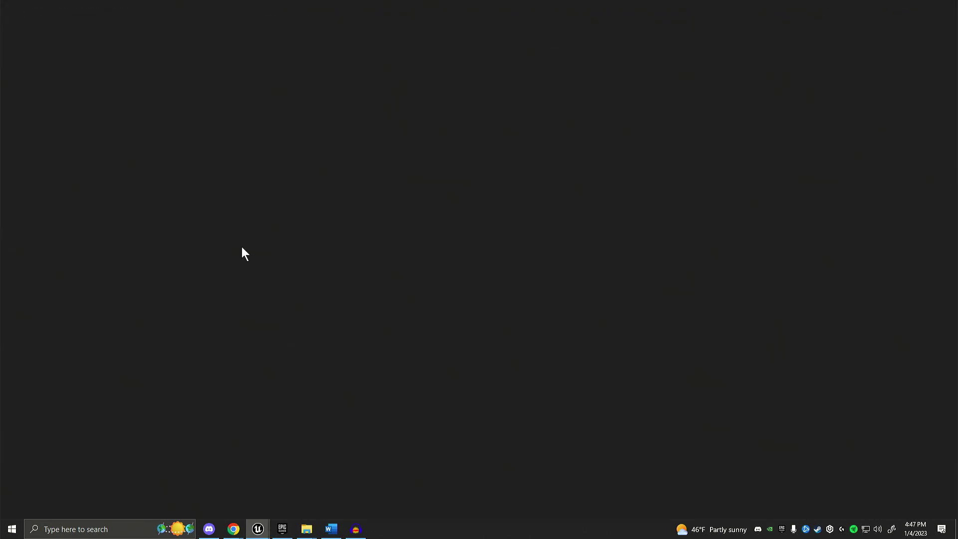
pyautogui.moveTo(212, 204); pyautogui.dragTo(269, 229, button='right')
pyautogui.moveTo(261, 116); pyautogui.dragTo(747, 363)
pyautogui.click(334, 202)
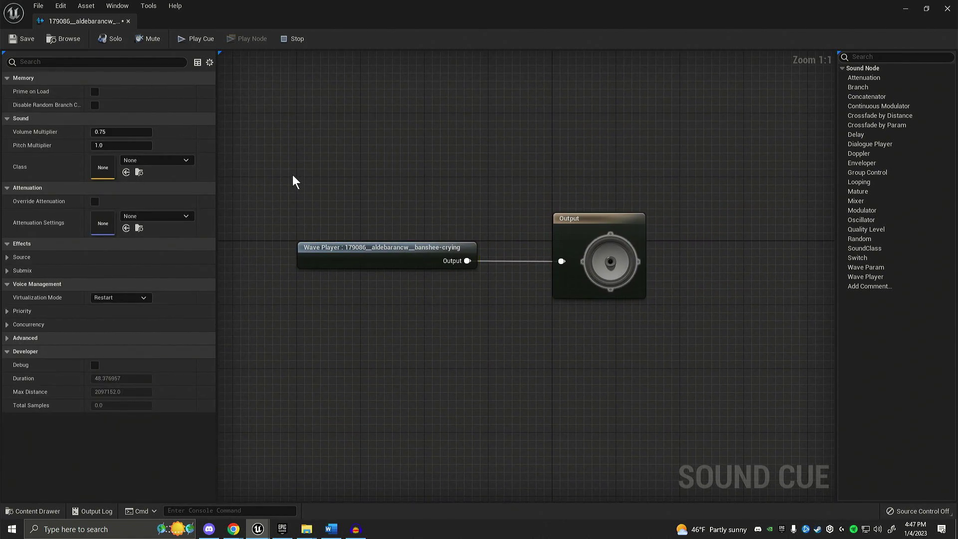
pyautogui.moveTo(321, 148)
pyautogui.mouseDown(button='right')
pyautogui.moveTo(324, 161)
pyautogui.moveTo(312, 147)
pyautogui.mouseUp(button='right')
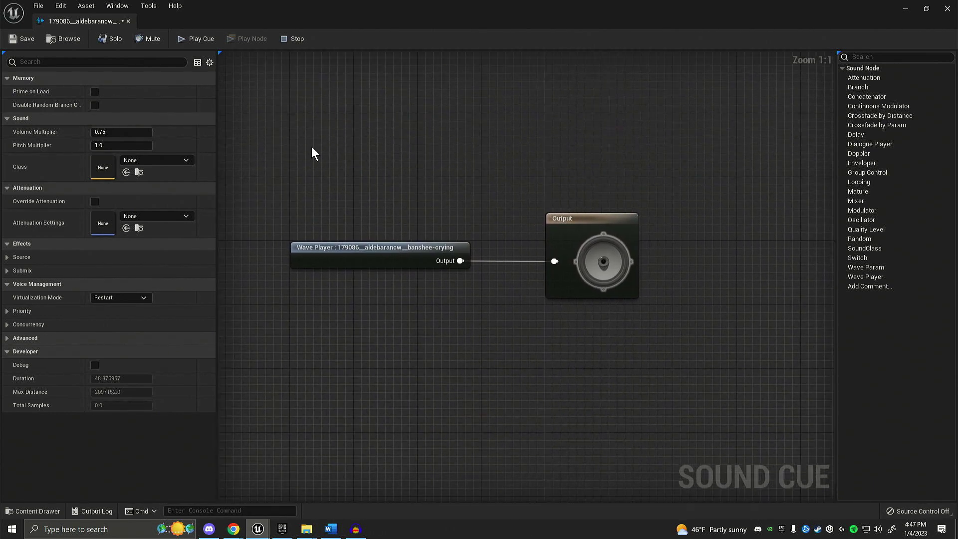
# Step: Set the banshee cue's Sound Class to Voice, save it, and close the cue editor
pyautogui.click(174, 215)
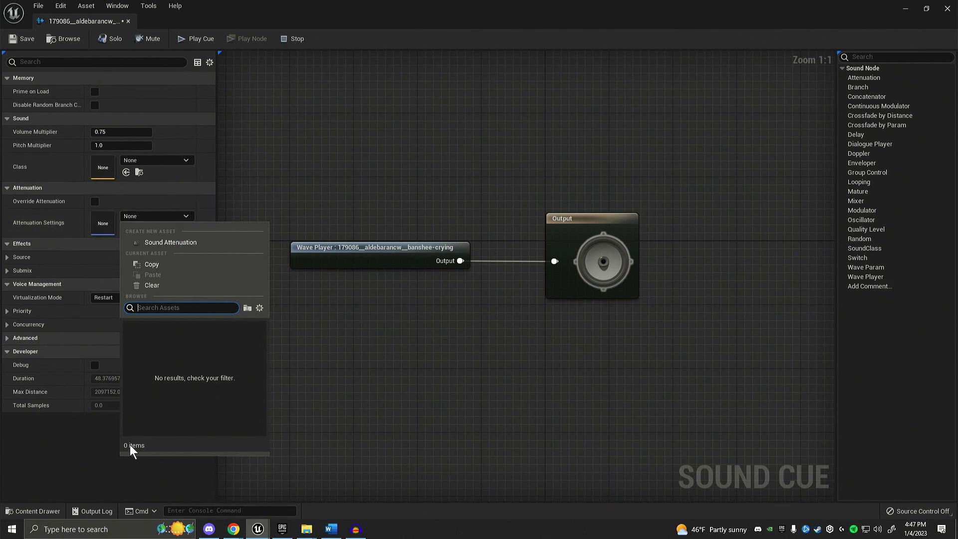
pyautogui.click(305, 135)
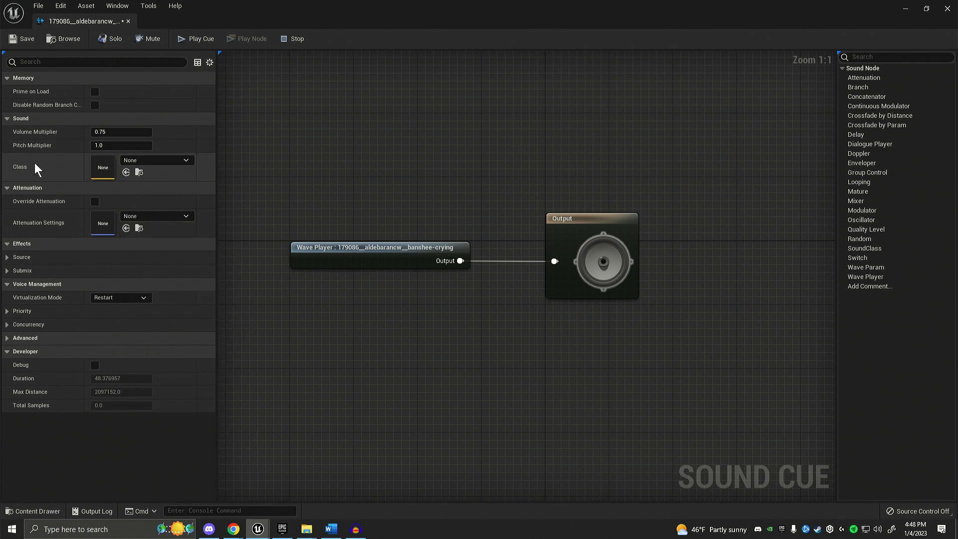
pyautogui.click(171, 161)
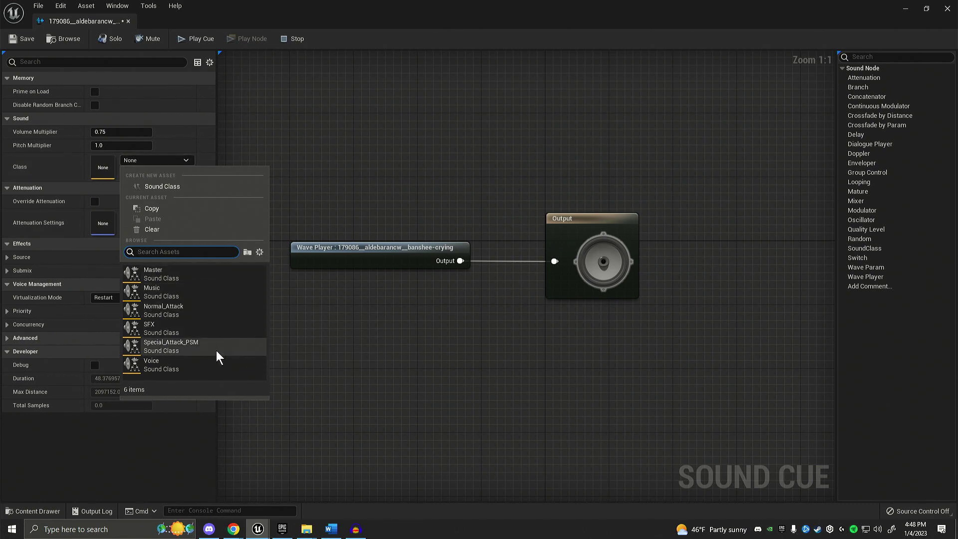
pyautogui.click(177, 369)
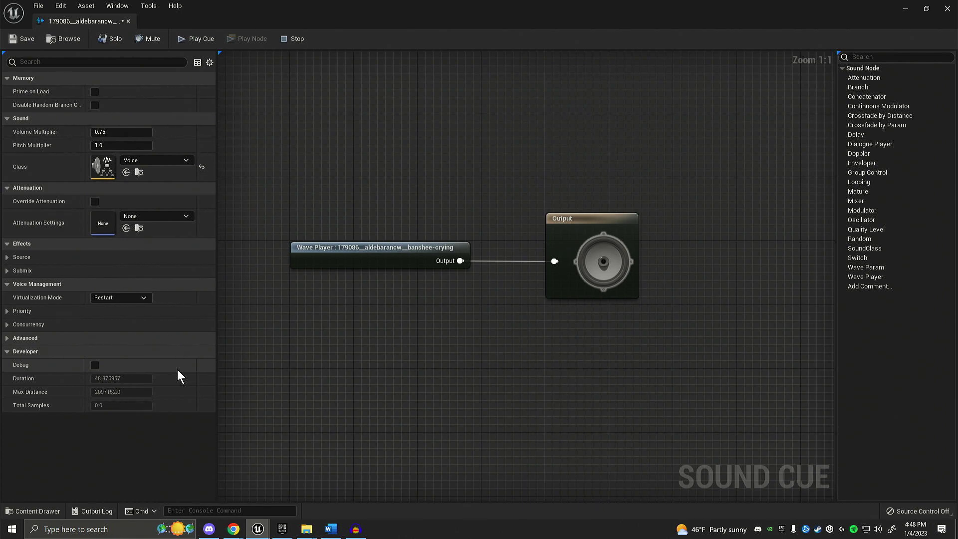
pyautogui.click(14, 37)
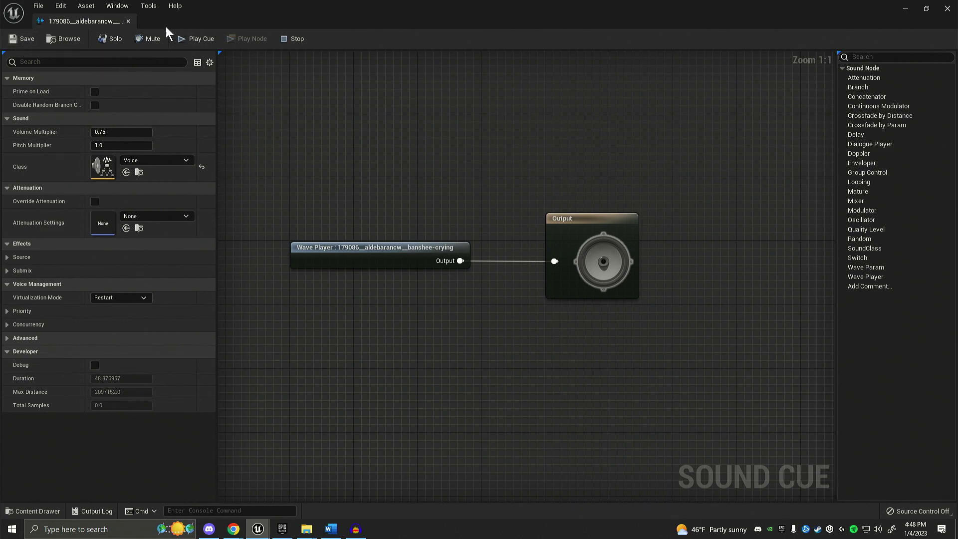
pyautogui.click(128, 21)
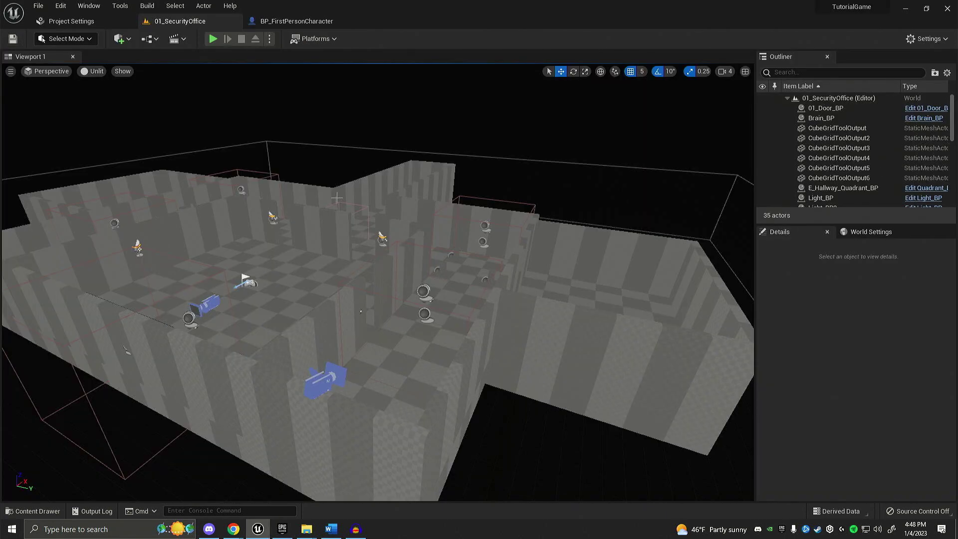
# Step: Go to Sketchfab via the Game Development bookmarks and open the yellow Walkie talkie model
pyautogui.moveTo(228, 537)
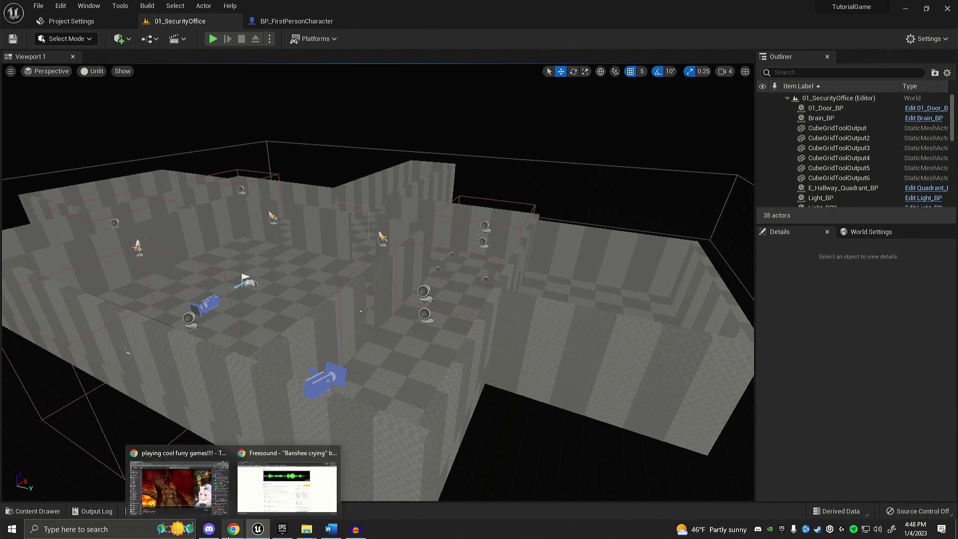
pyautogui.click(292, 481)
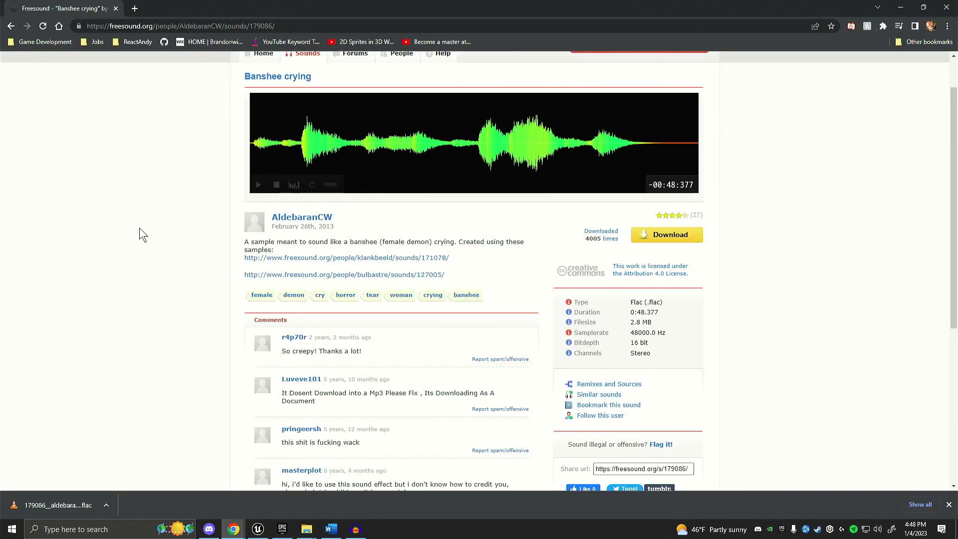
pyautogui.click(52, 42)
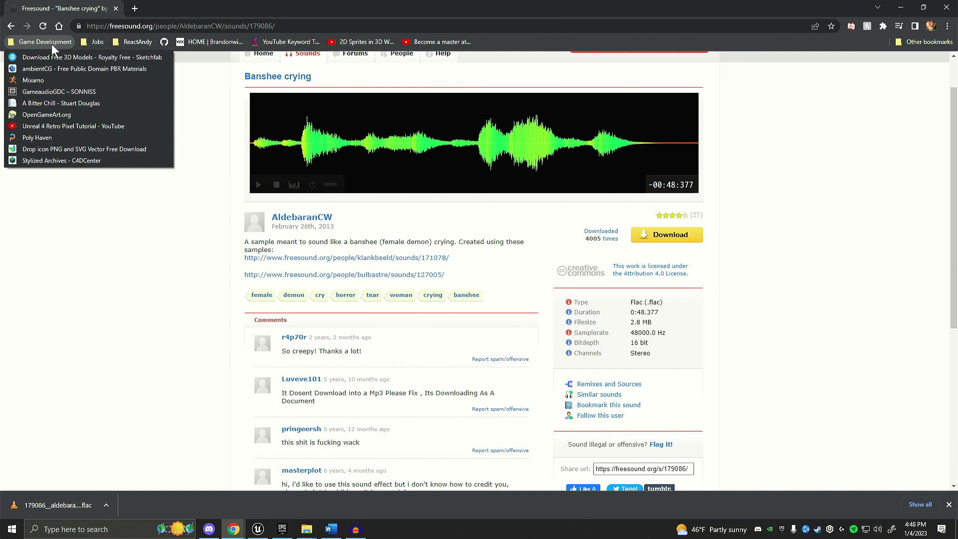
pyautogui.click(60, 58)
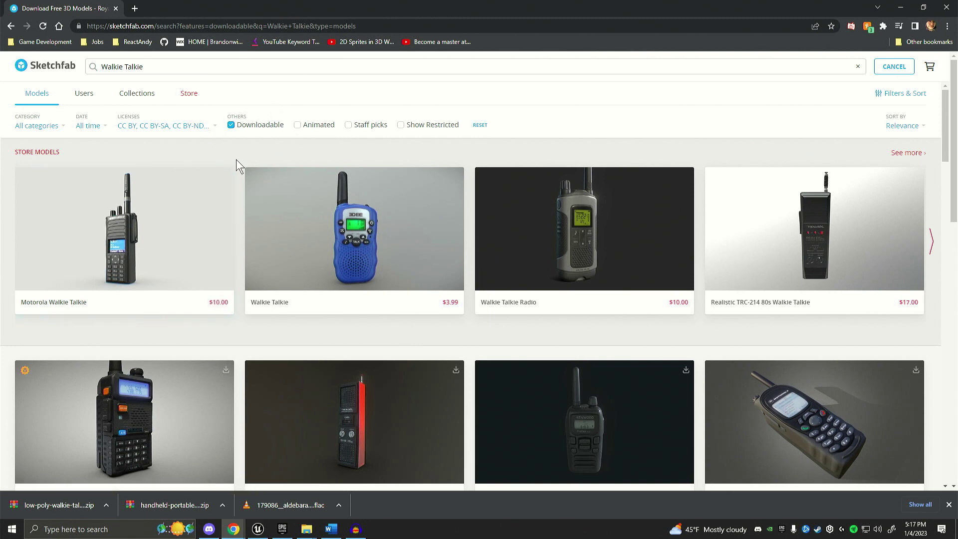
pyautogui.scroll(-6, 237, 161)
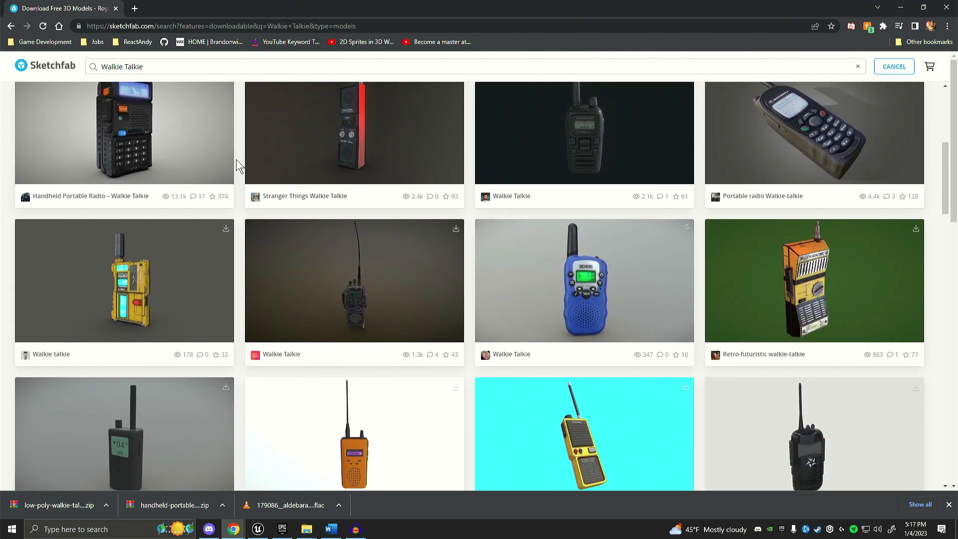
pyautogui.click(133, 270)
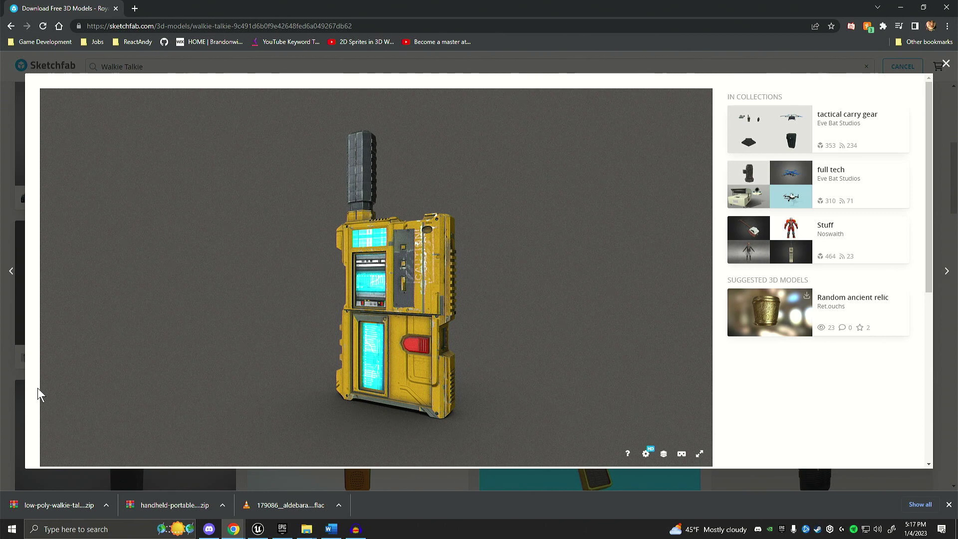
pyautogui.scroll(-3, 38, 387)
pyautogui.scroll(-2, 36, 390)
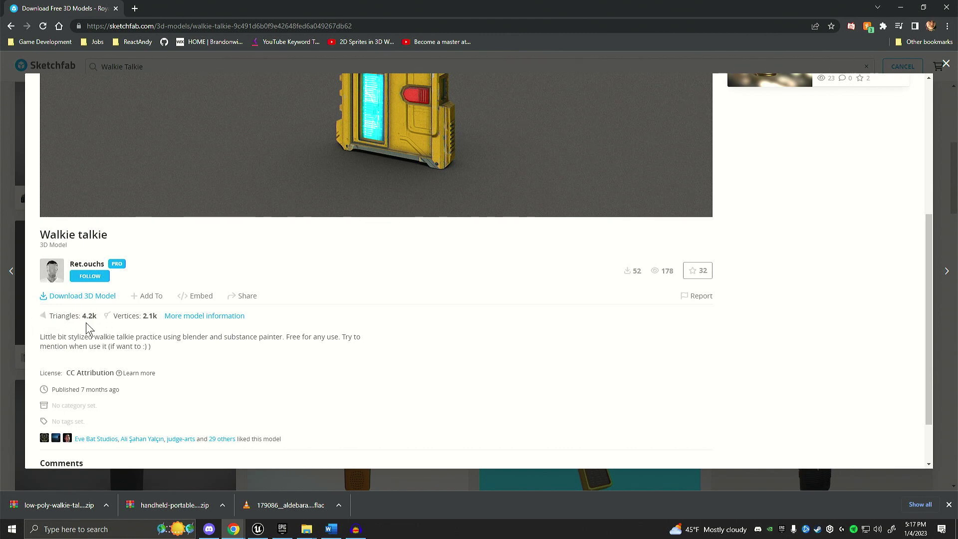
pyautogui.scroll(3, 96, 322)
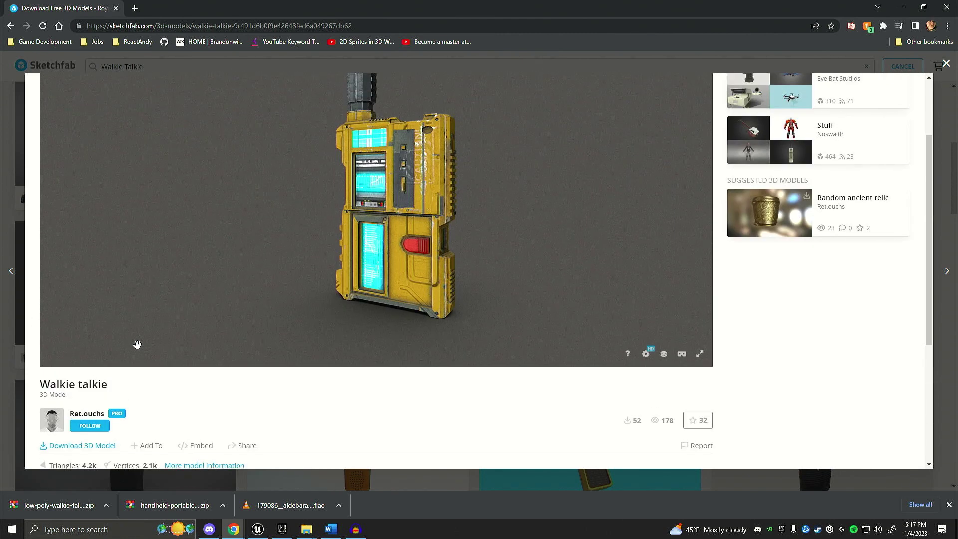
pyautogui.moveTo(437, 267); pyautogui.dragTo(379, 265)
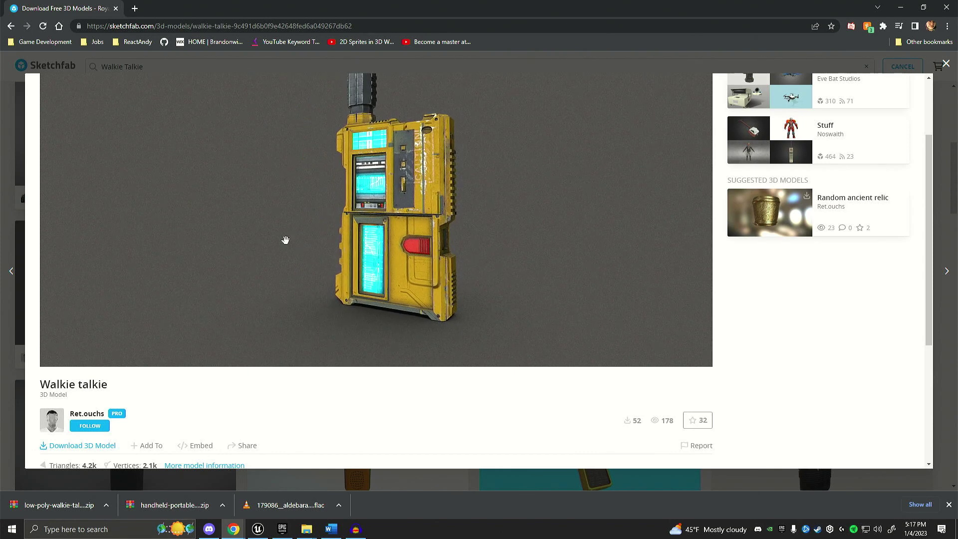
pyautogui.moveTo(285, 240); pyautogui.dragTo(276, 252)
pyautogui.scroll(-3, 267, 397)
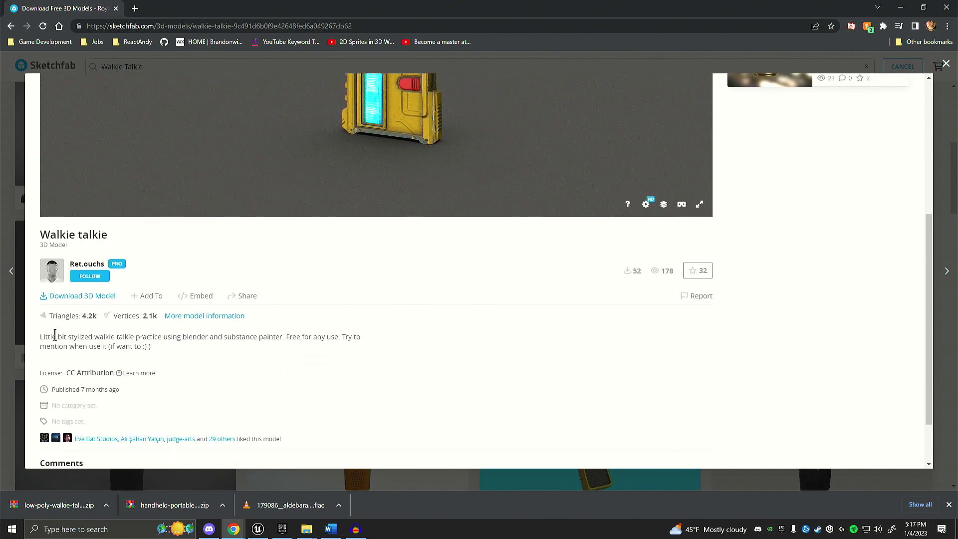
pyautogui.moveTo(56, 336); pyautogui.dragTo(133, 347)
pyautogui.click(165, 357)
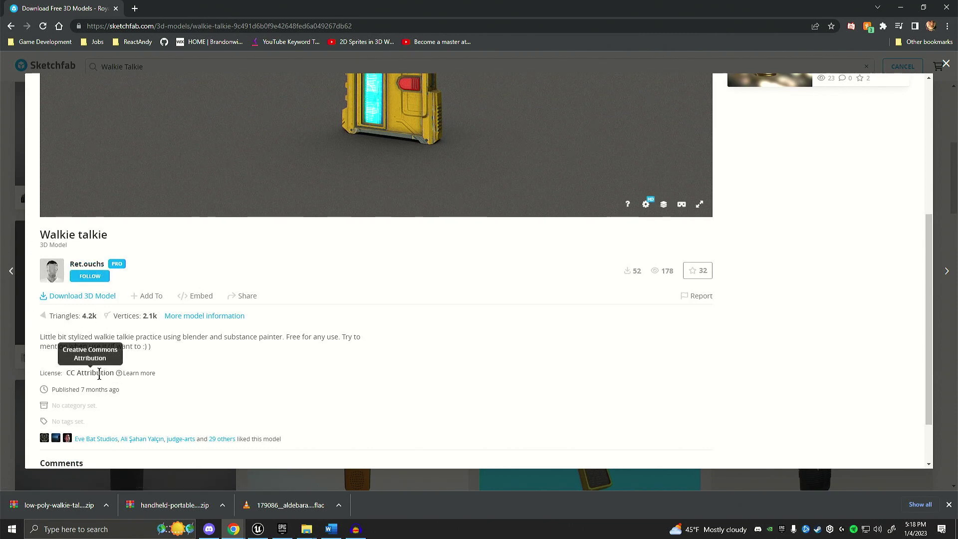
# Step: Read the CC BY 4.0 summary from the CC Attribution link, then close that page
pyautogui.click(142, 374)
pyautogui.scroll(-2, 232, 314)
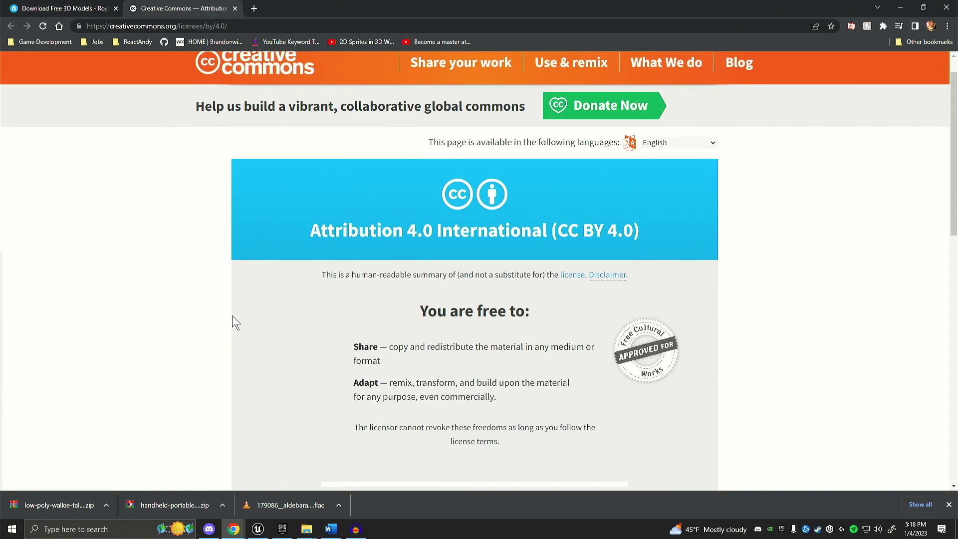
pyautogui.scroll(-1, 259, 284)
pyautogui.scroll(-1, 389, 257)
pyautogui.scroll(1, 393, 240)
pyautogui.scroll(-1, 391, 243)
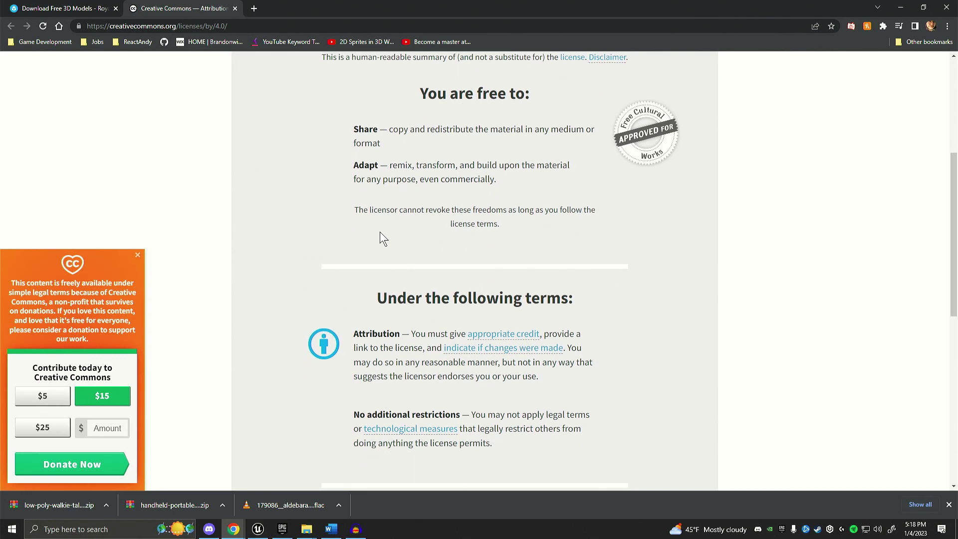
pyautogui.scroll(-1, 380, 232)
pyautogui.scroll(4, 378, 231)
pyautogui.scroll(-4, 377, 225)
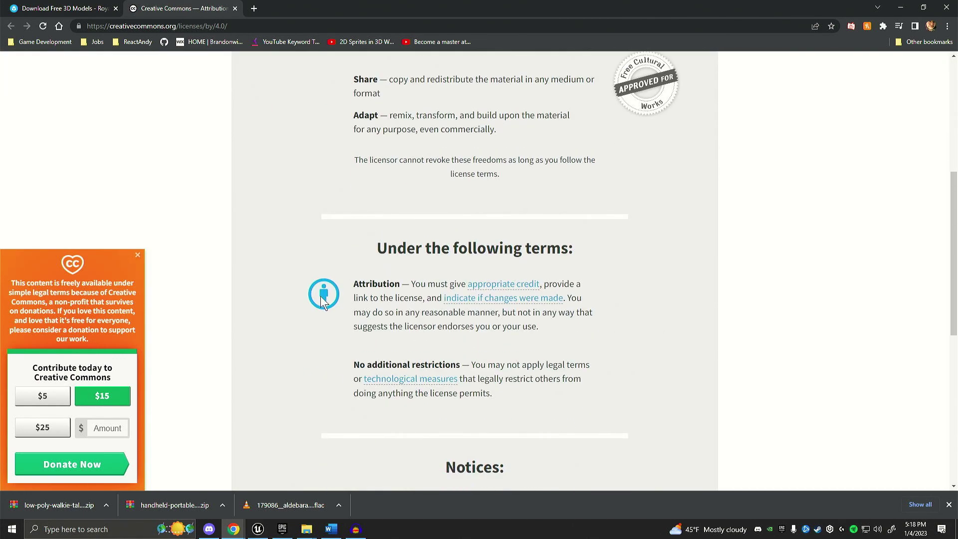
pyautogui.moveTo(354, 284); pyautogui.dragTo(421, 282)
pyautogui.scroll(6, 421, 281)
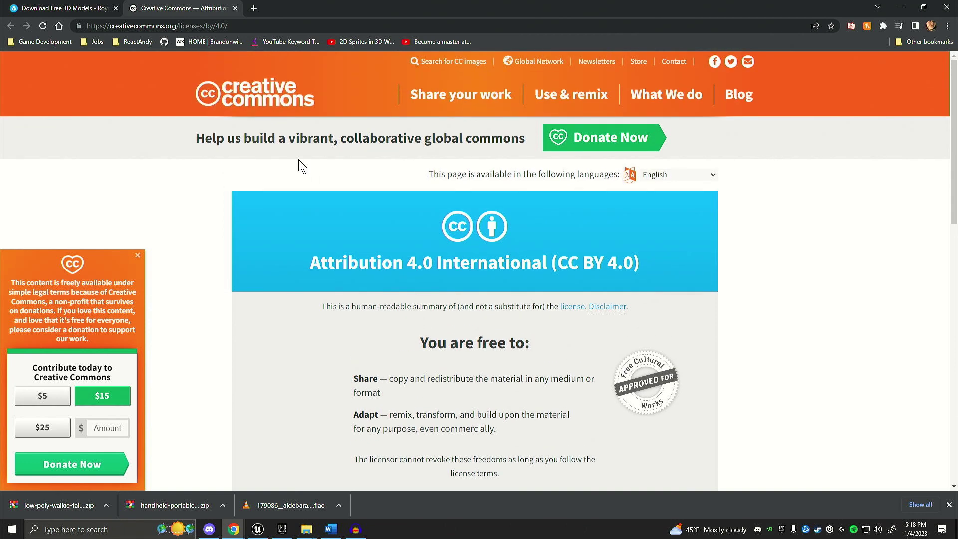
pyautogui.hotkey('ctrl', 'w')
# Step: Extract walkie-talkie.zip with WinRAR into a walkie-talkie folder on the Desktop
pyautogui.click(90, 298)
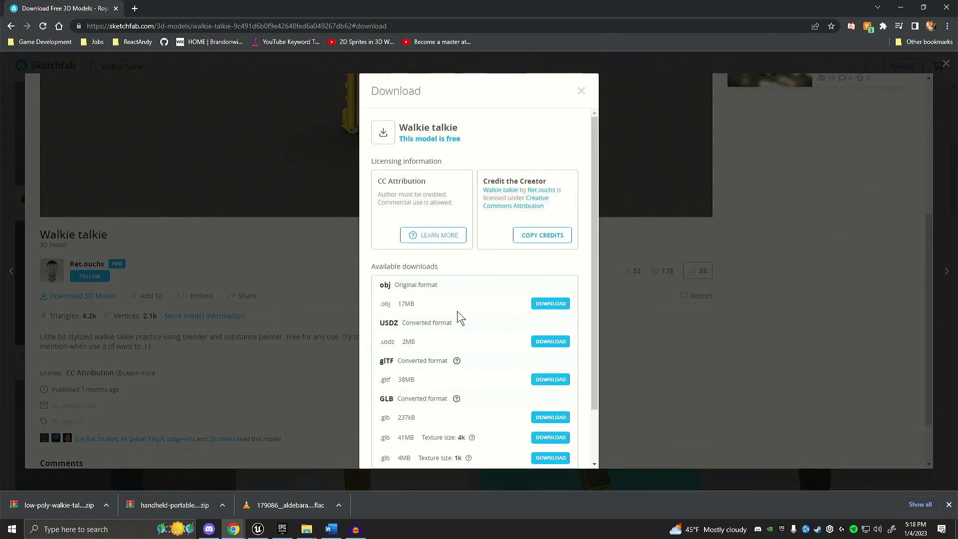
pyautogui.click(551, 303)
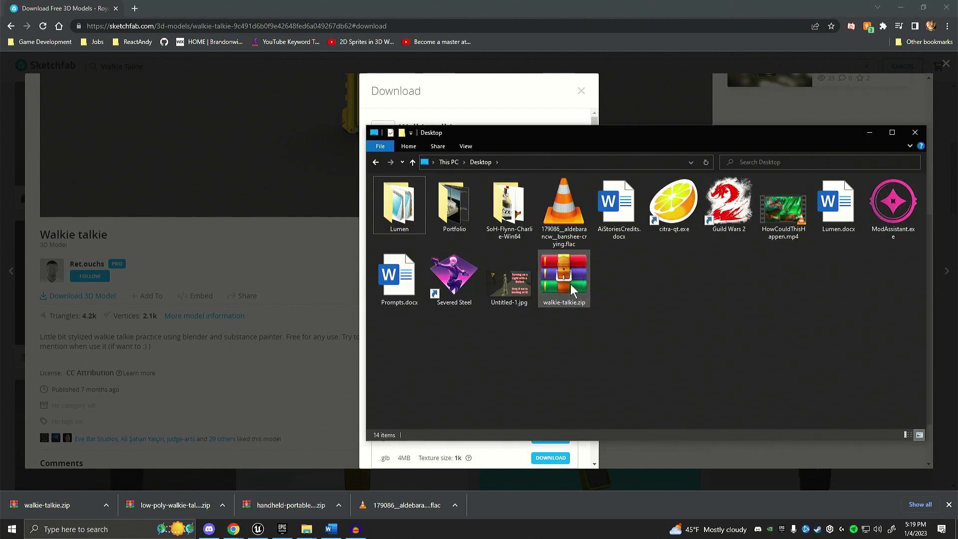
pyautogui.rightClick(571, 284)
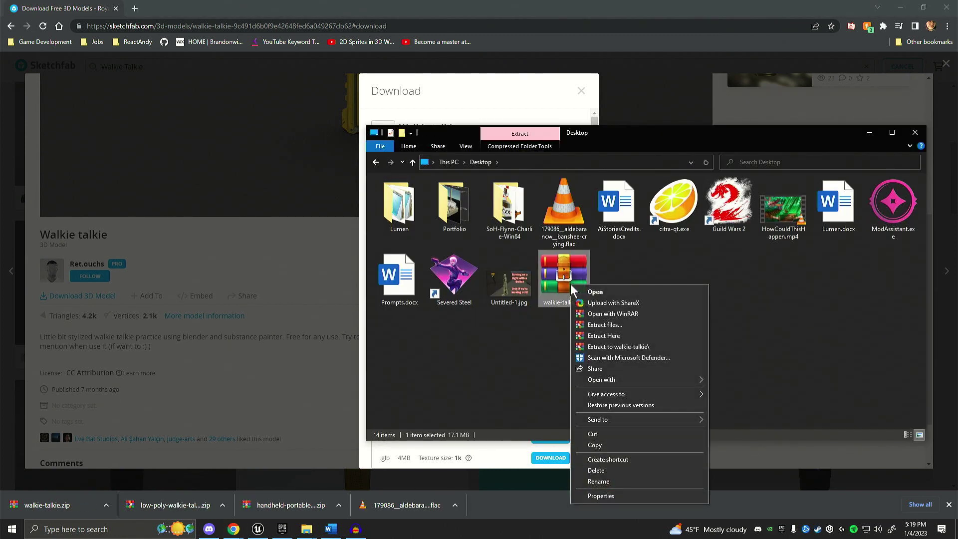
pyautogui.click(616, 324)
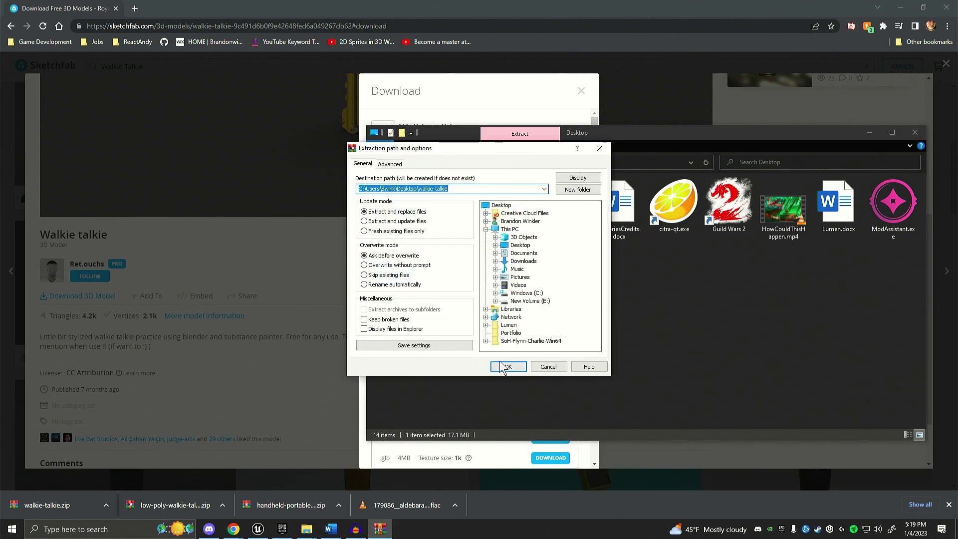
pyautogui.click(500, 366)
# Step: Check the extracted source and textures folders, select both, and return to Unreal Engine
pyautogui.doubleClick(571, 214)
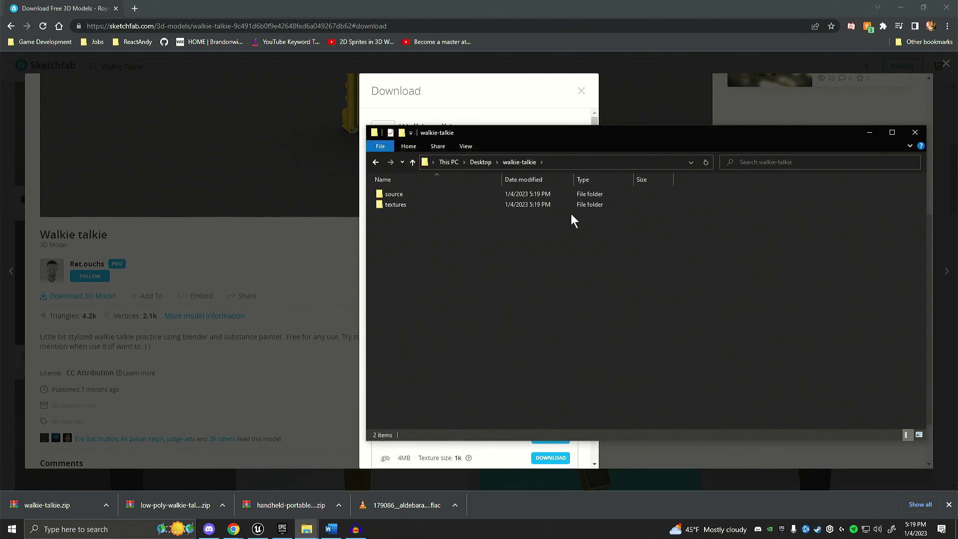
pyautogui.doubleClick(418, 194)
pyautogui.click(376, 161)
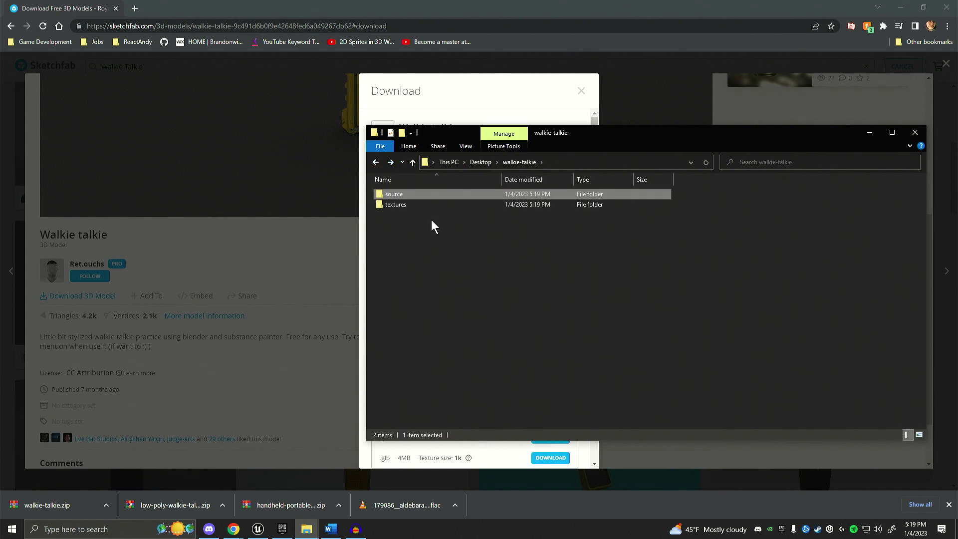
pyautogui.doubleClick(409, 206)
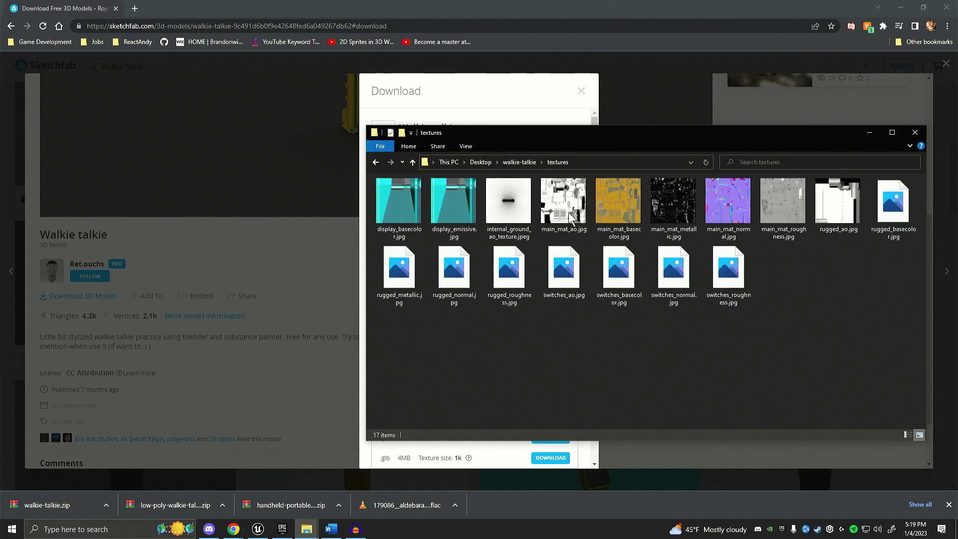
pyautogui.click(376, 161)
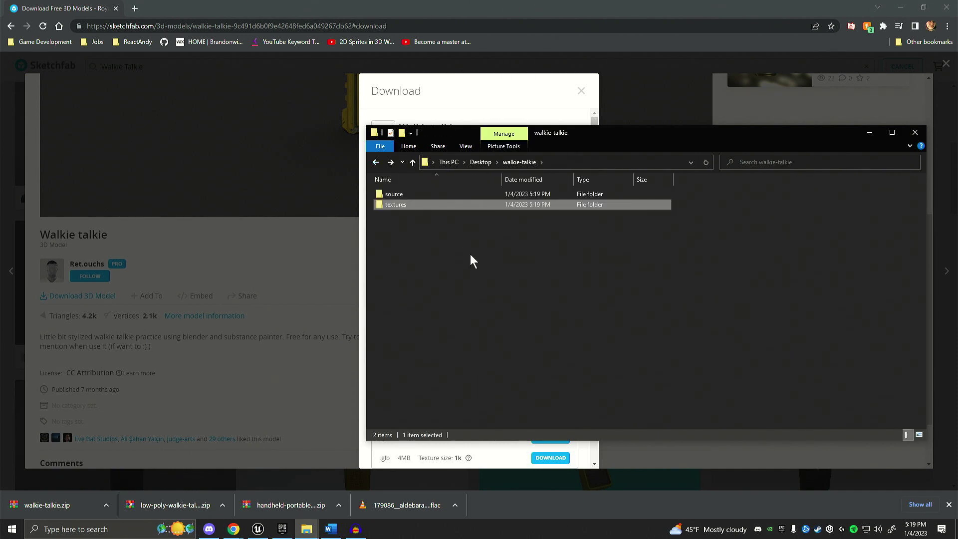
pyautogui.moveTo(470, 254); pyautogui.dragTo(368, 188)
pyautogui.click(258, 528)
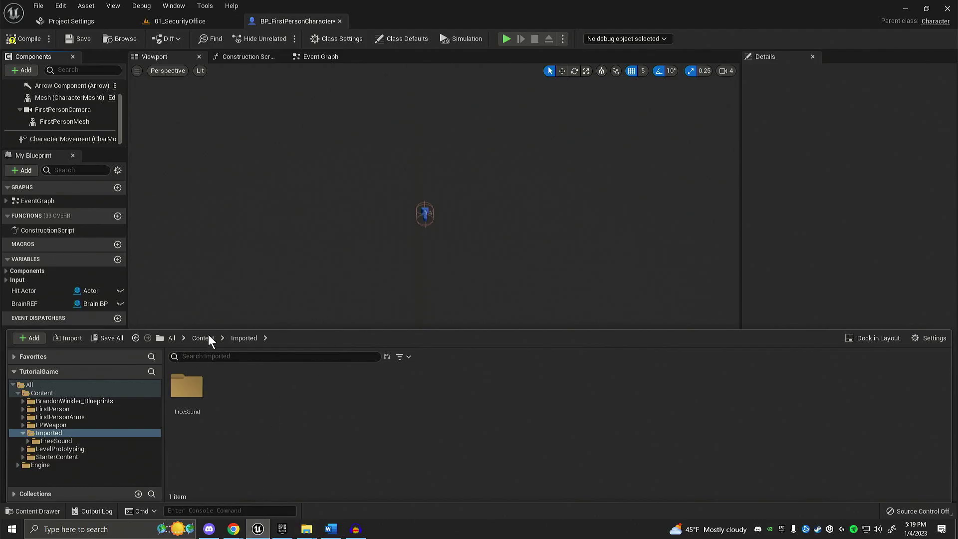
# Step: Create a Sketchfab folder under Imported and open it
pyautogui.rightClick(281, 404)
pyautogui.click(322, 112)
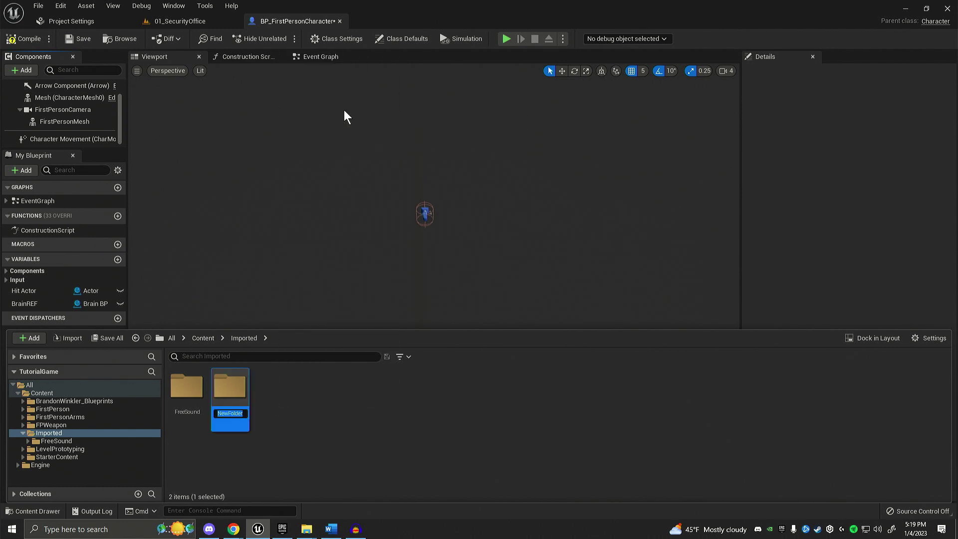
pyautogui.write('Sketchfab')
pyautogui.press('Return')
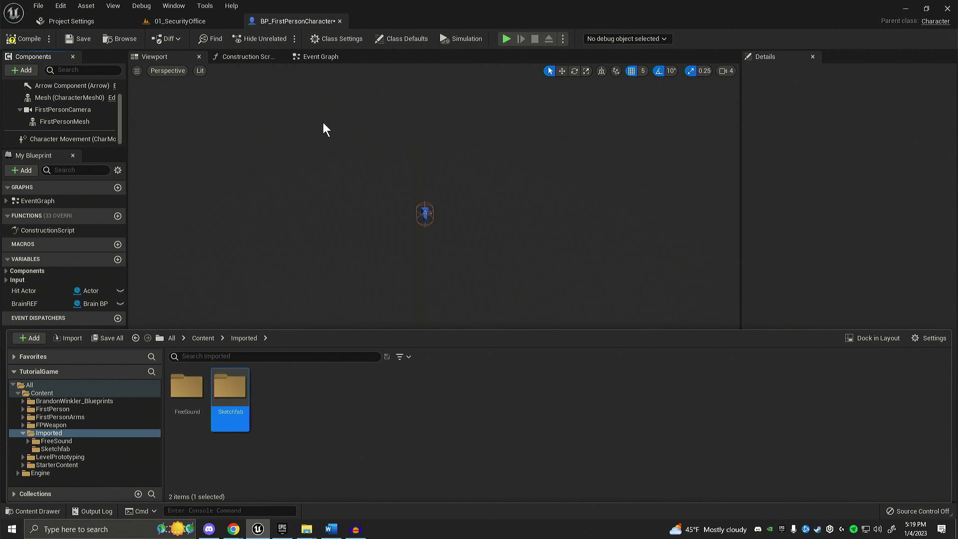
pyautogui.doubleClick(225, 386)
# Step: Create a WalkieTalkie folder inside Sketchfab and drop the source and textures folders into it
pyautogui.rightClick(223, 384)
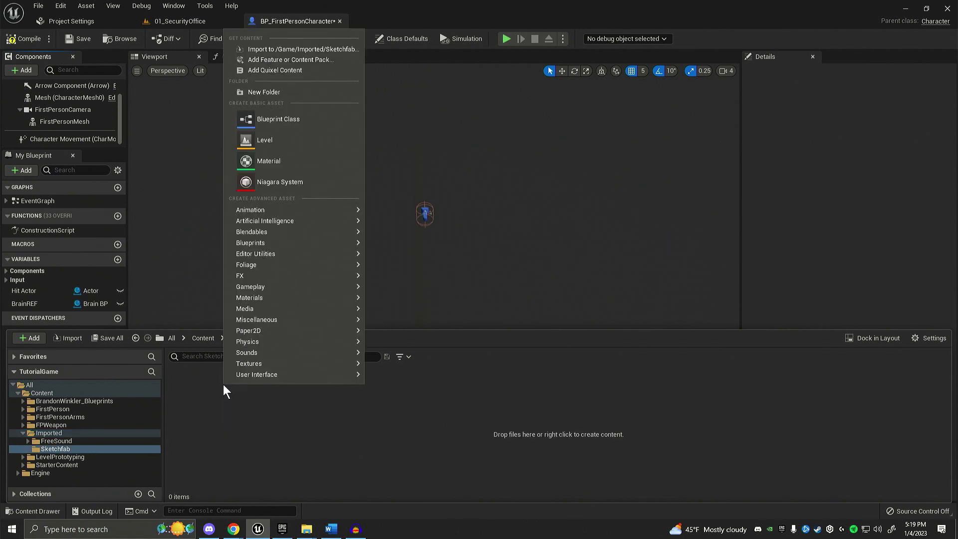
pyautogui.click(300, 88)
pyautogui.write('W')
pyautogui.write('alkieTalkie')
pyautogui.press('Return')
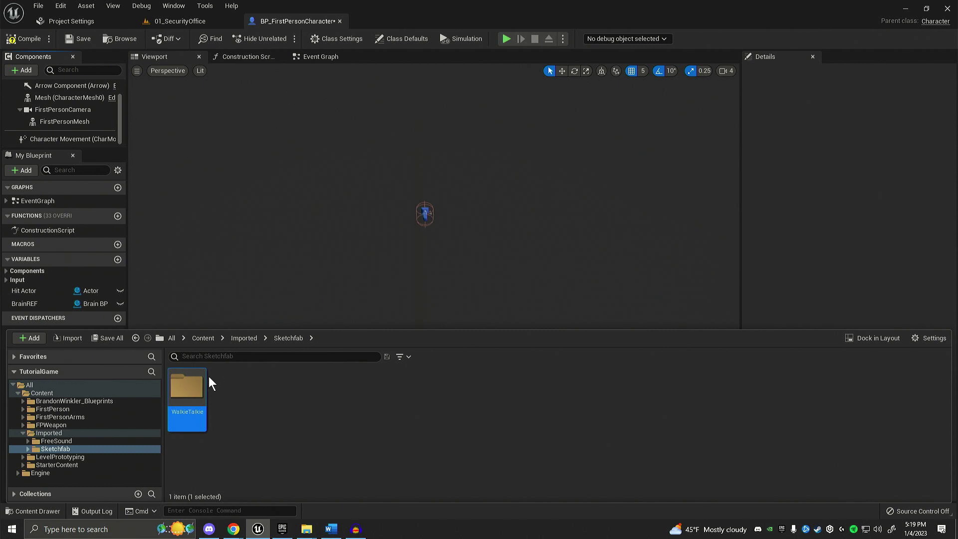
pyautogui.doubleClick(187, 394)
pyautogui.moveTo(314, 529)
pyautogui.click(411, 479)
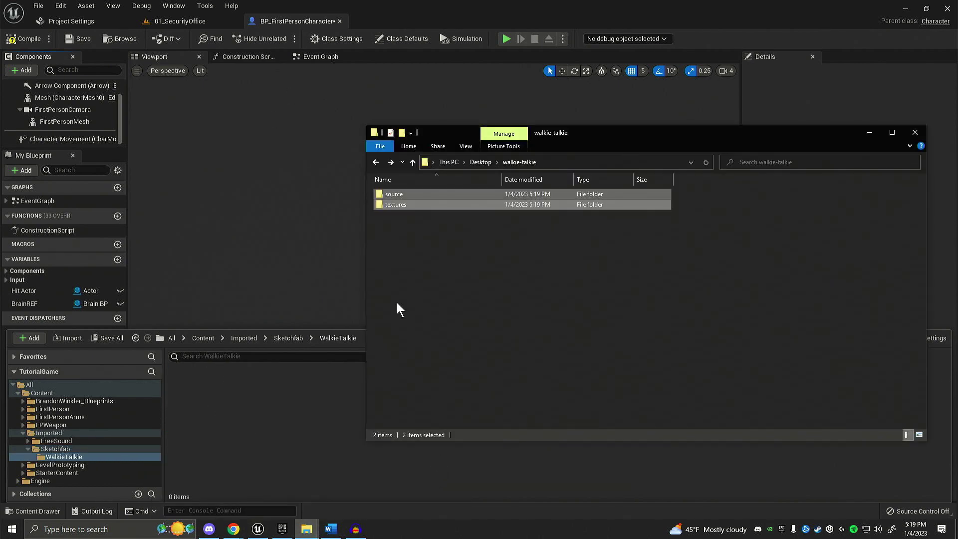
pyautogui.moveTo(437, 267); pyautogui.dragTo(284, 414)
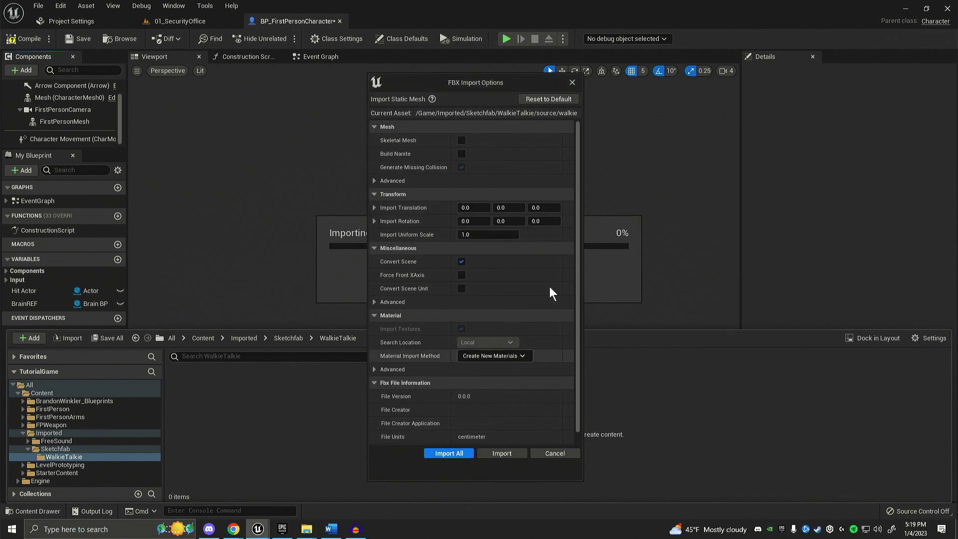
# Step: Import all walkie-talkie files with the same FBX import settings
pyautogui.click(448, 453)
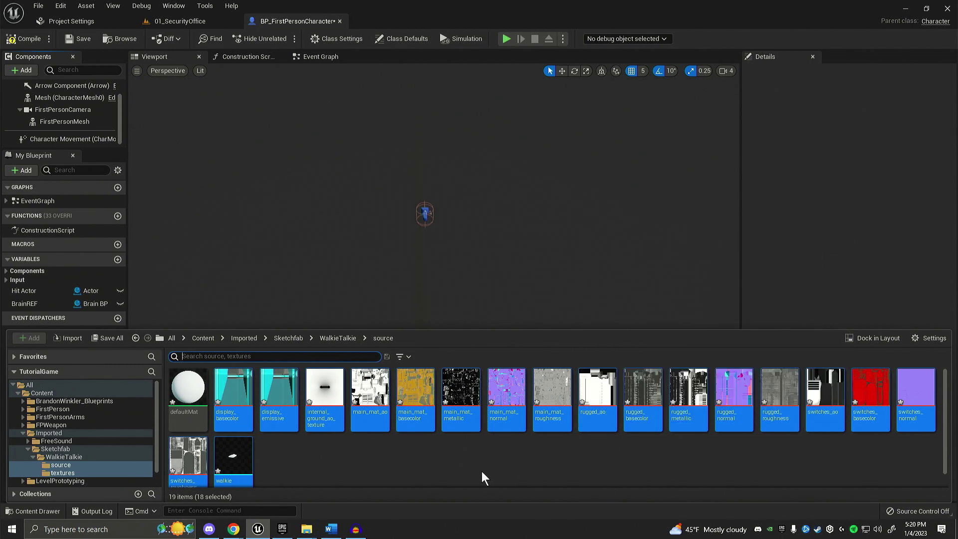
pyautogui.scroll(-1, 329, 471)
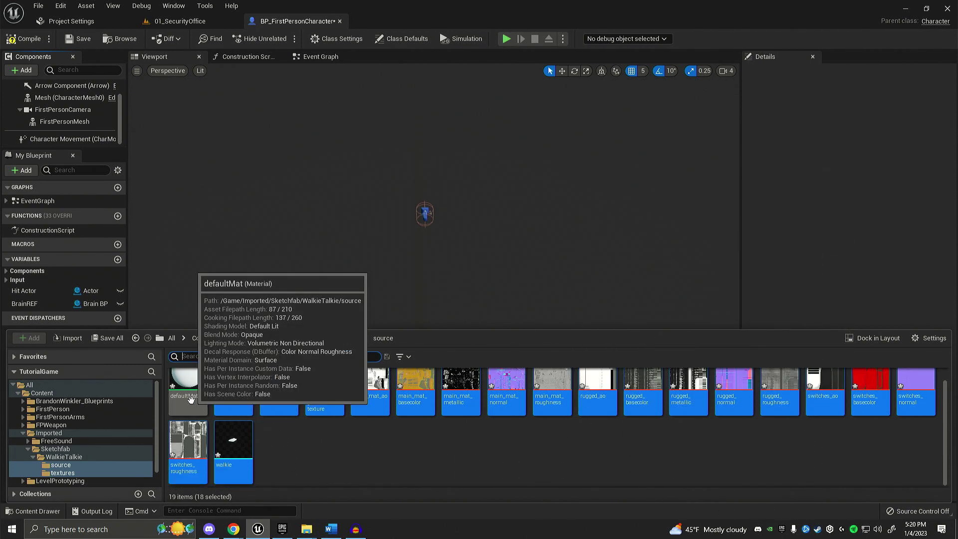
pyautogui.click(327, 471)
# Step: Force-delete the stray defaultMat material
pyautogui.click(182, 400)
pyautogui.scroll(-1, 325, 456)
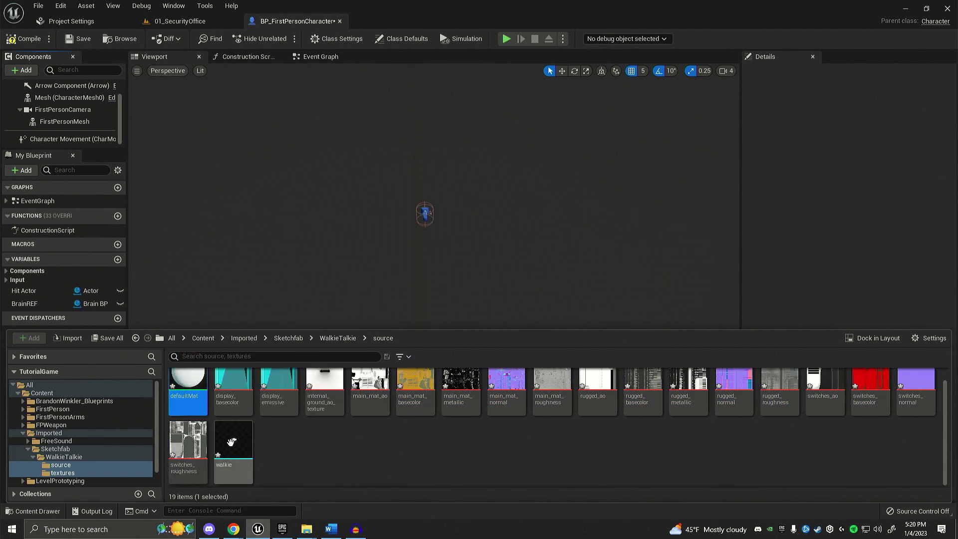
pyautogui.scroll(1, 295, 456)
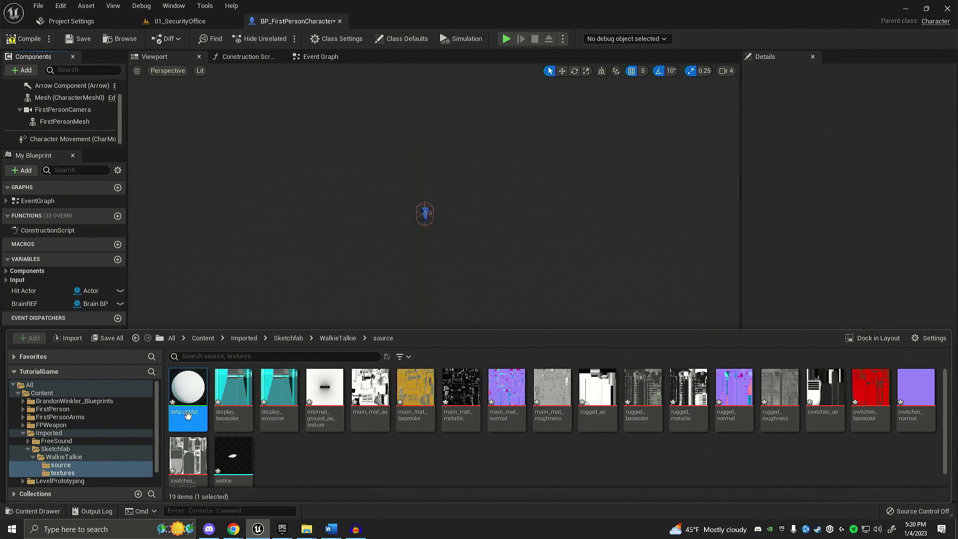
pyautogui.press('Delete')
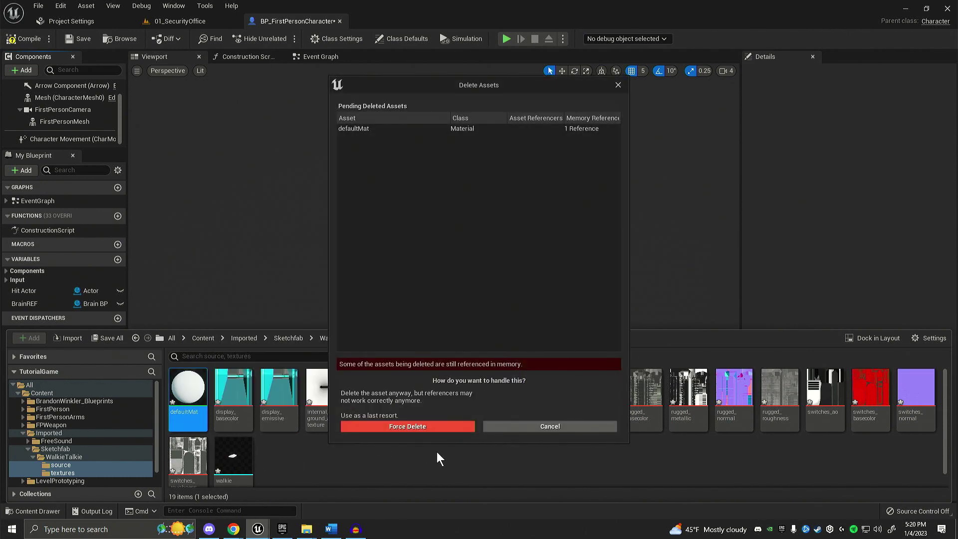
pyautogui.click(427, 425)
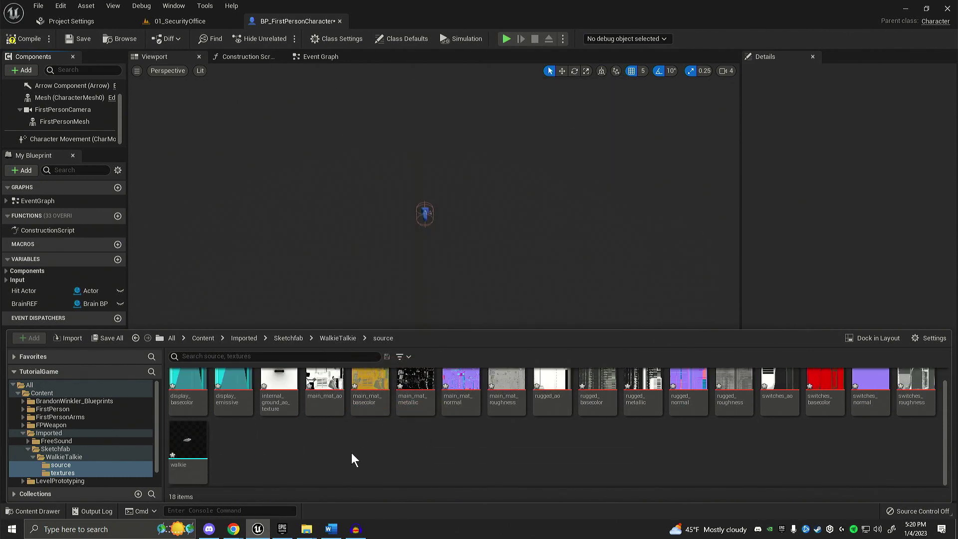
# Step: Go up to the WalkieTalkie folder and open its textures subfolder
pyautogui.moveTo(194, 455)
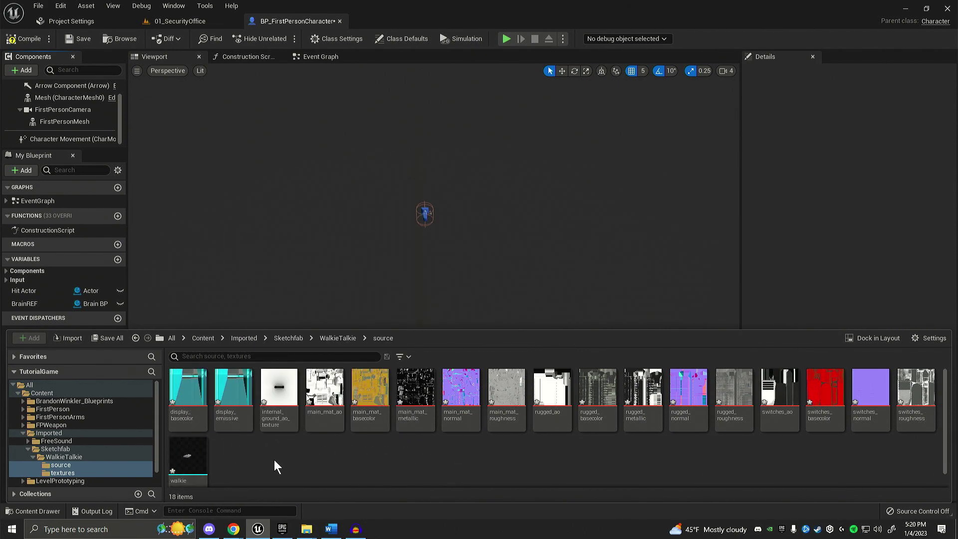
pyautogui.click(337, 339)
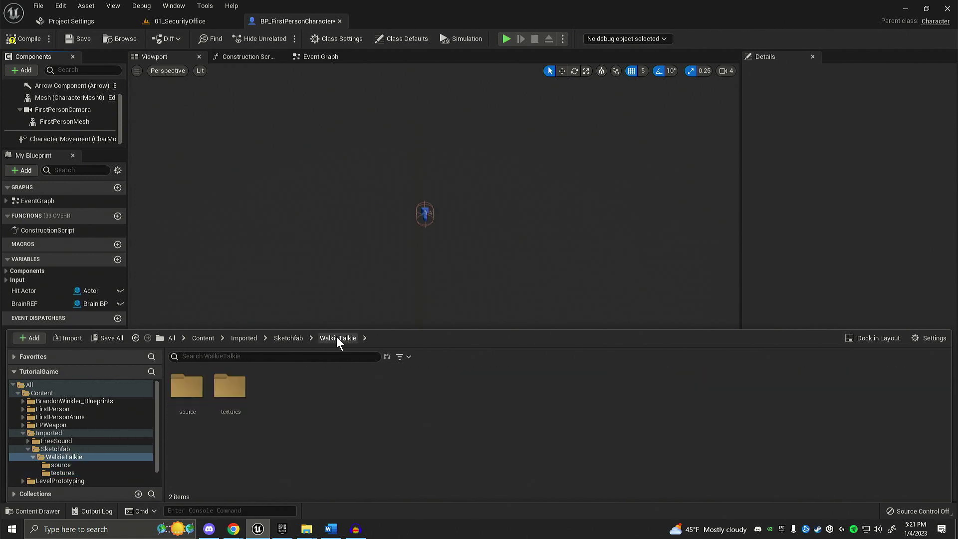
pyautogui.doubleClick(244, 387)
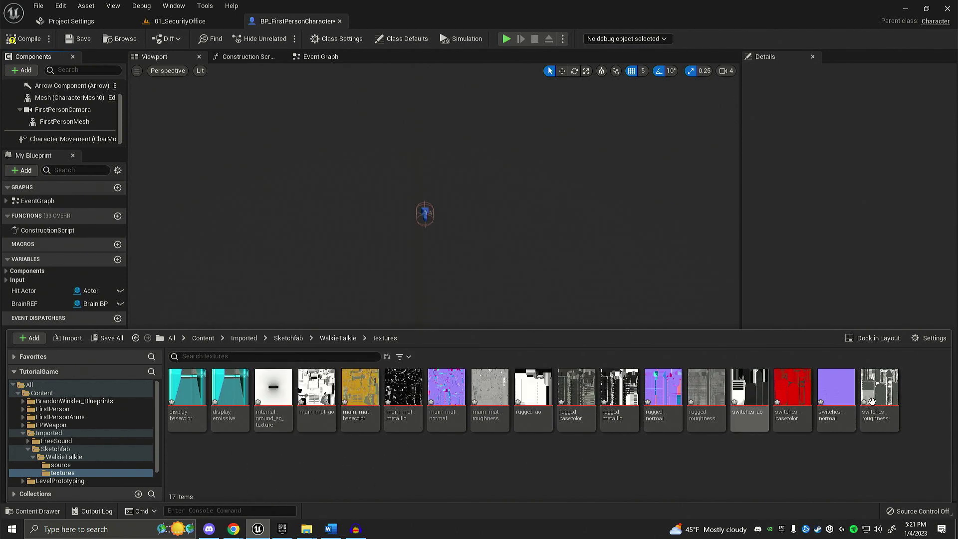
# Step: Add a Material named WalkieTalkieMain_Mat in the textures folder and open it for editing
pyautogui.rightClick(314, 458)
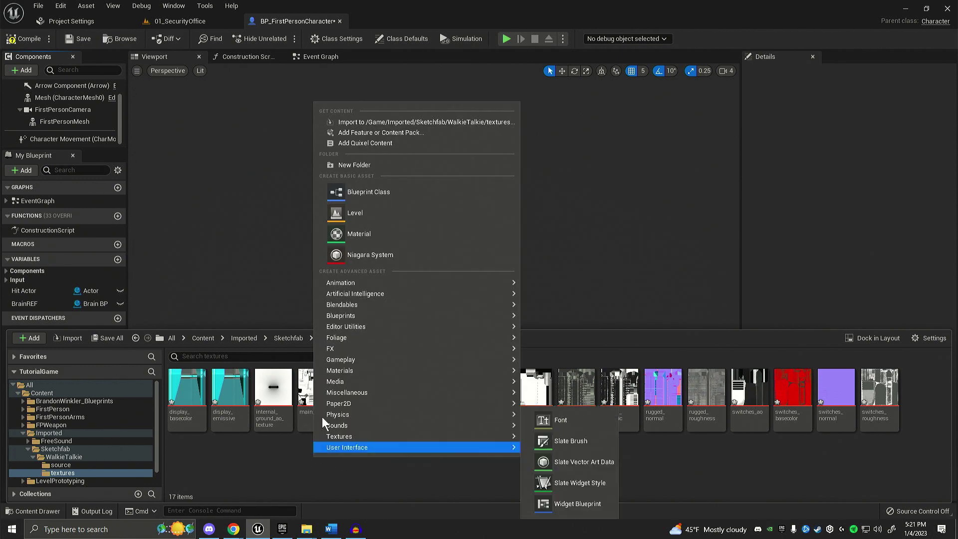
pyautogui.click(363, 233)
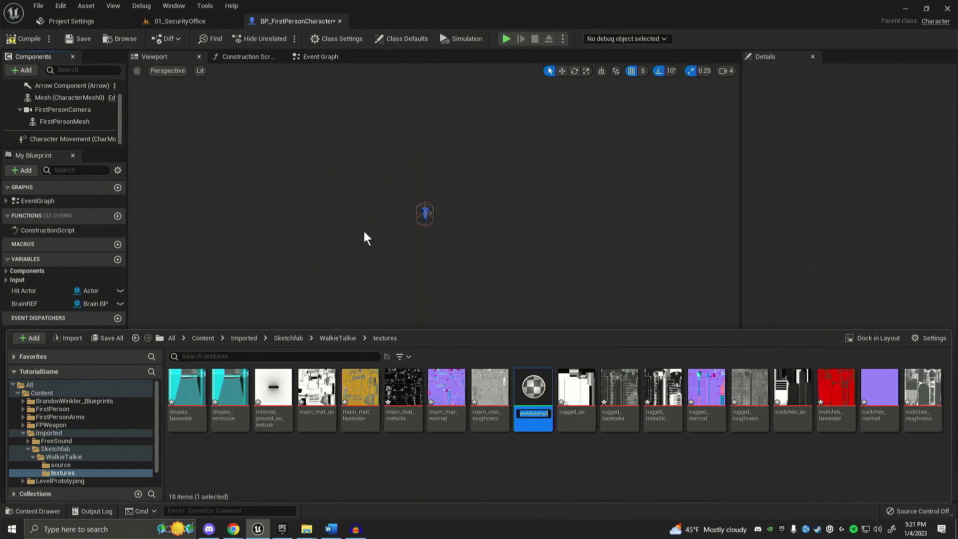
pyautogui.write('WalkieTalkieMain_Mat')
pyautogui.press('Return')
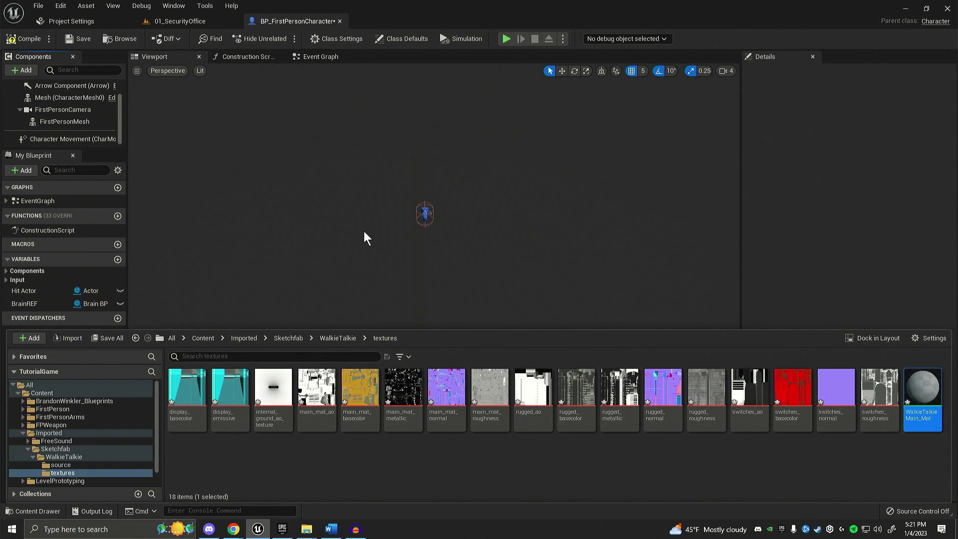
pyautogui.doubleClick(924, 399)
# Step: Add the main_mat_basecolor texture to the graph as a Texture Sample node
pyautogui.moveTo(324, 297); pyautogui.dragTo(526, 292, button='right')
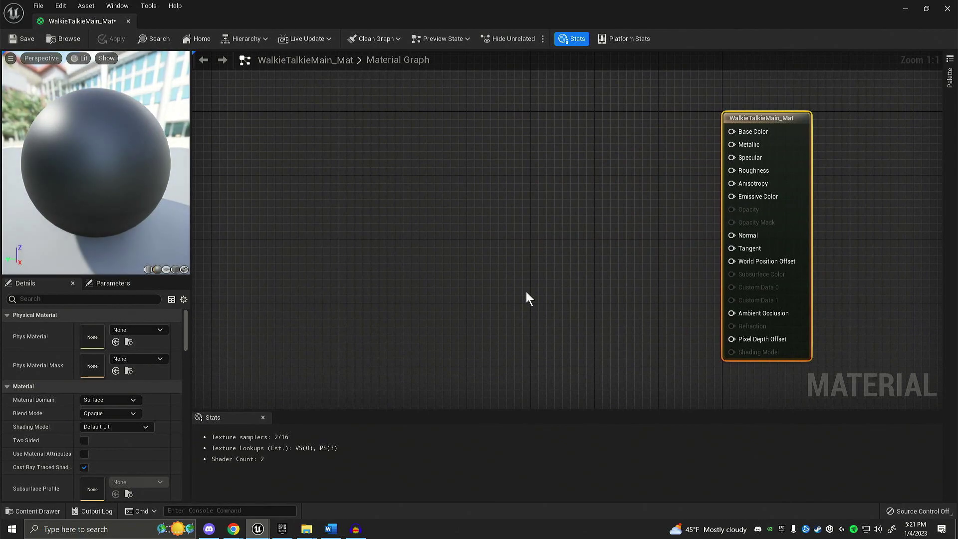
pyautogui.hotkey('ctrl', 'space')
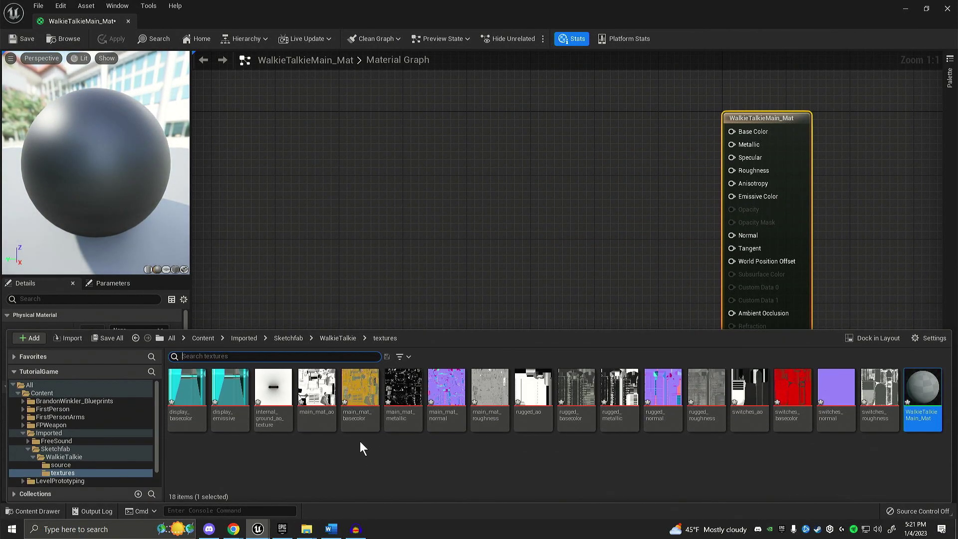
pyautogui.moveTo(365, 427); pyautogui.dragTo(456, 154)
pyautogui.moveTo(661, 216); pyautogui.dragTo(546, 220, button='right')
pyautogui.moveTo(492, 205); pyautogui.dragTo(515, 231, button='right')
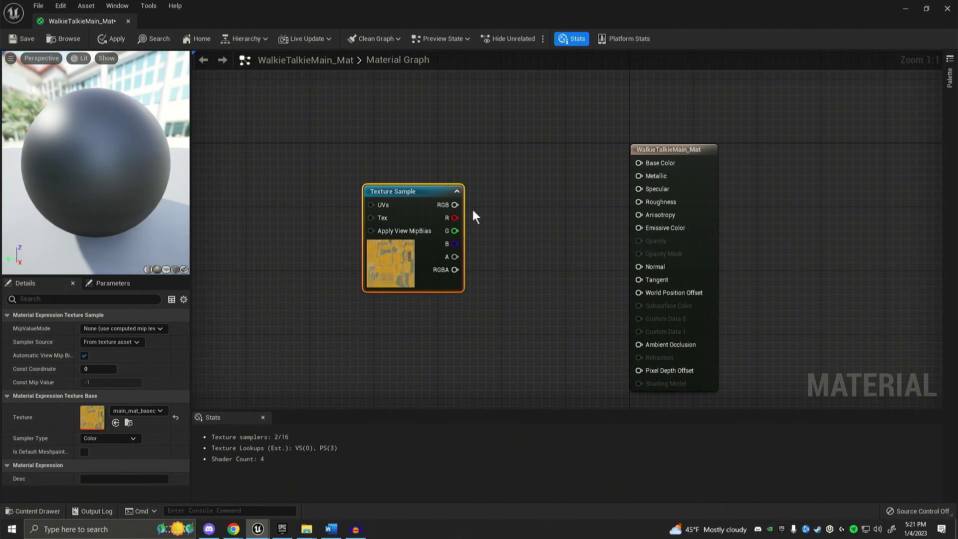
pyautogui.moveTo(448, 191); pyautogui.dragTo(639, 163)
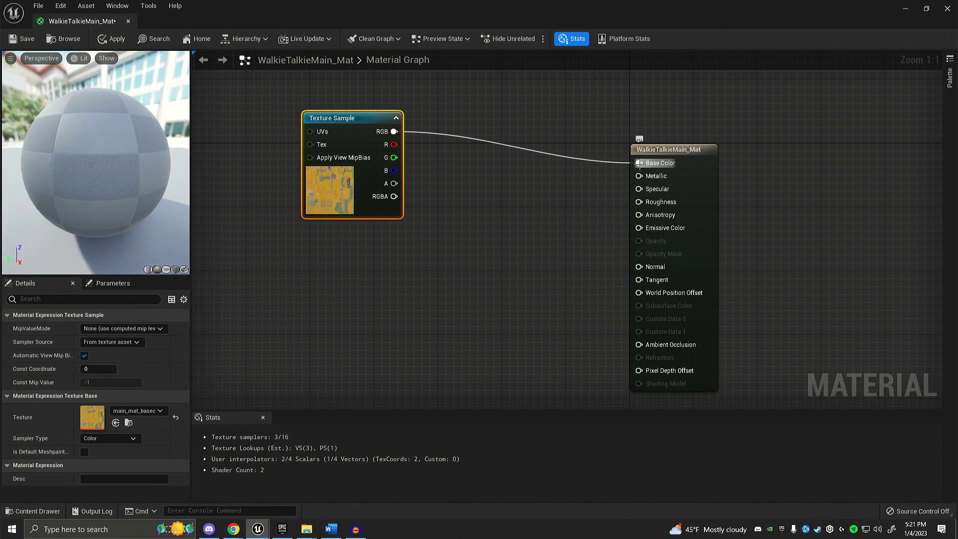
# Step: Add the main_mat_metallic and main_mat_roughness textures, feeding roughness into Roughness
pyautogui.hotkey('ctrl', 'space')
pyautogui.moveTo(403, 394); pyautogui.dragTo(639, 153)
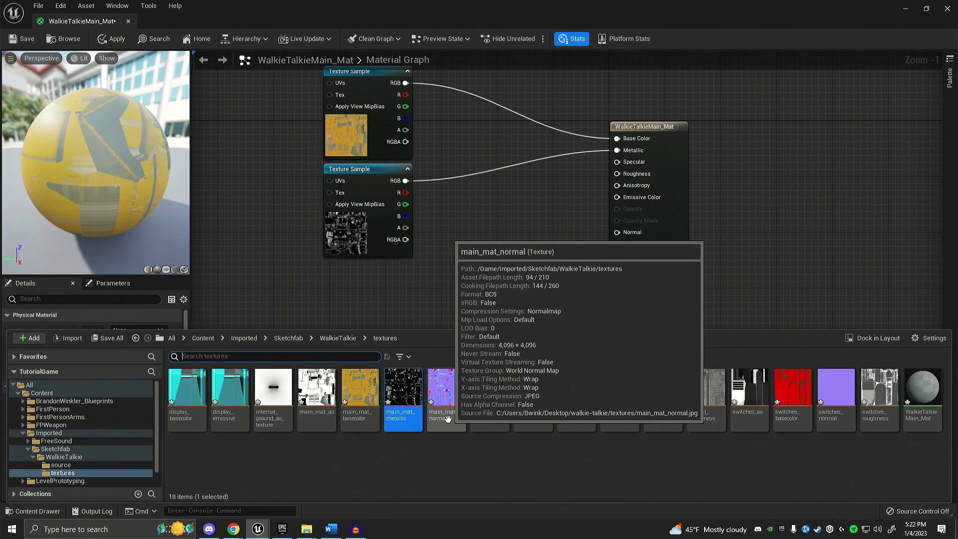
pyautogui.moveTo(500, 423); pyautogui.dragTo(369, 266)
pyautogui.moveTo(480, 255); pyautogui.dragTo(413, 265, button='right')
pyautogui.scroll(-1, 439, 265)
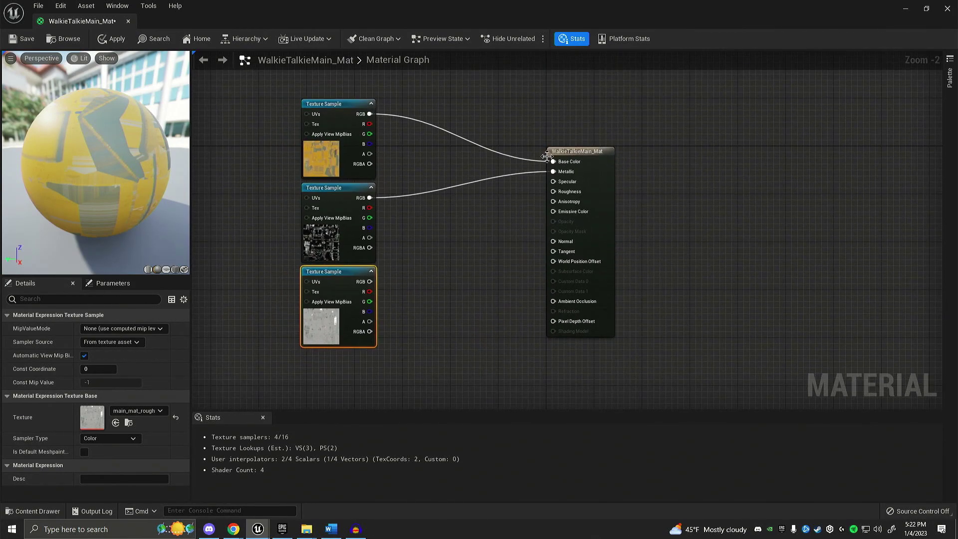
pyautogui.moveTo(390, 258); pyautogui.dragTo(573, 170)
# Step: Add the main_mat_normal texture and connect it to the Normal input
pyautogui.hotkey('ctrl', 'space')
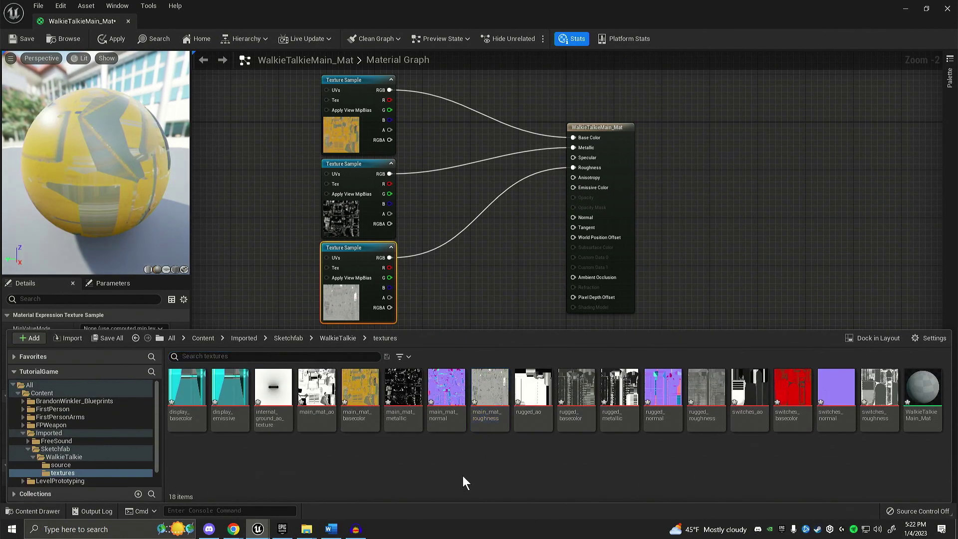
pyautogui.moveTo(447, 389); pyautogui.dragTo(546, 237)
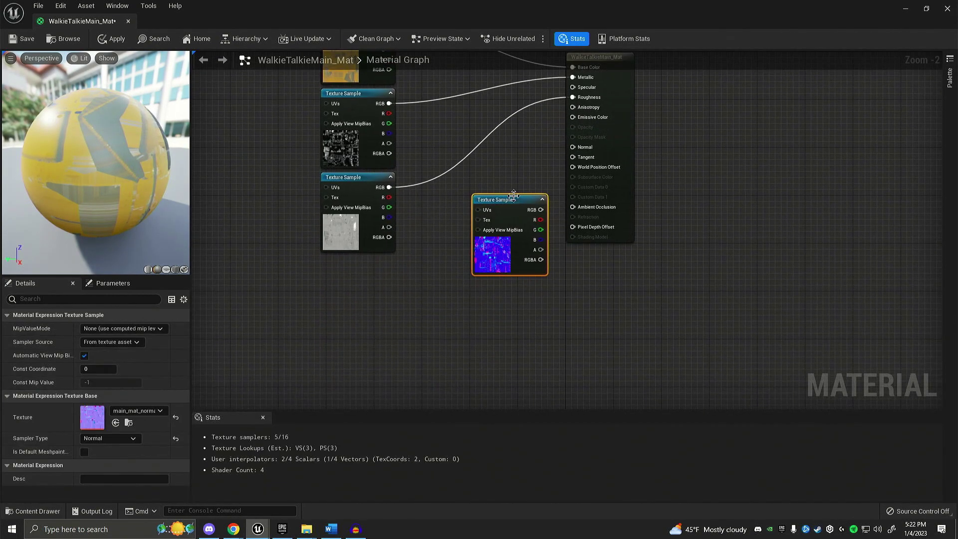
pyautogui.moveTo(513, 196); pyautogui.dragTo(573, 148)
pyautogui.moveTo(385, 262); pyautogui.dragTo(379, 262)
# Step: Add the main_mat_ao texture, connect it to Ambient Occlusion, and save the material
pyautogui.hotkey('ctrl', 'space')
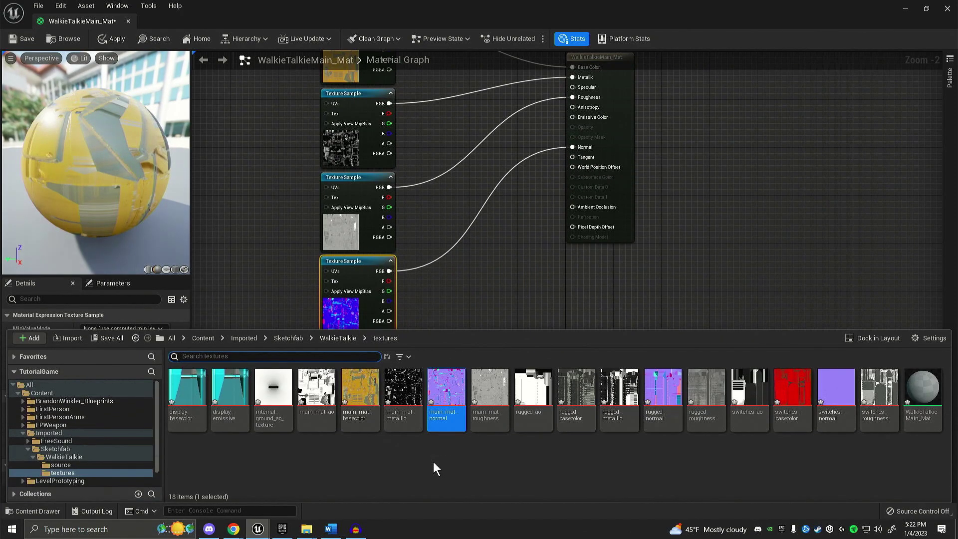
pyautogui.moveTo(317, 399); pyautogui.dragTo(369, 349)
pyautogui.moveTo(369, 348); pyautogui.dragTo(342, 380, button='right')
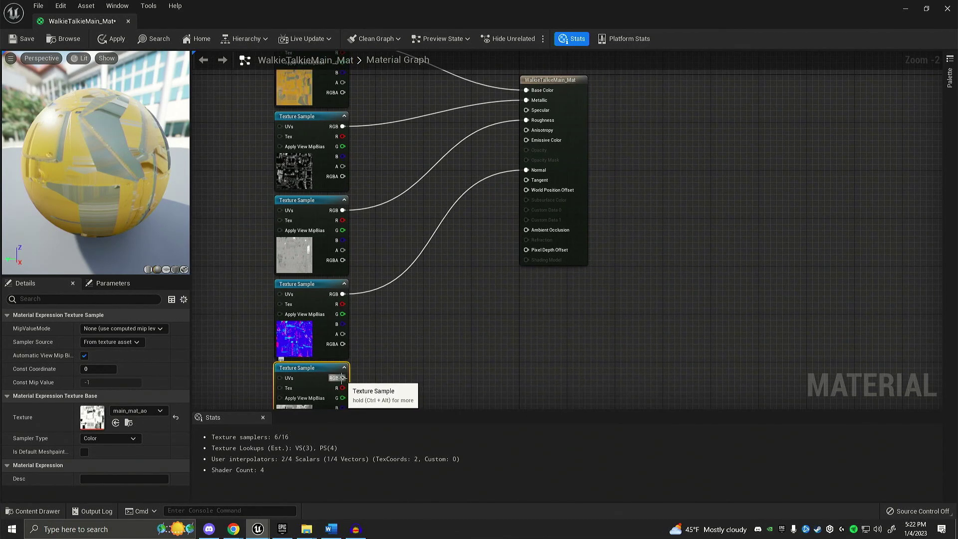
pyautogui.moveTo(342, 378); pyautogui.dragTo(526, 230)
pyautogui.moveTo(527, 230); pyautogui.dragTo(520, 341, button='right')
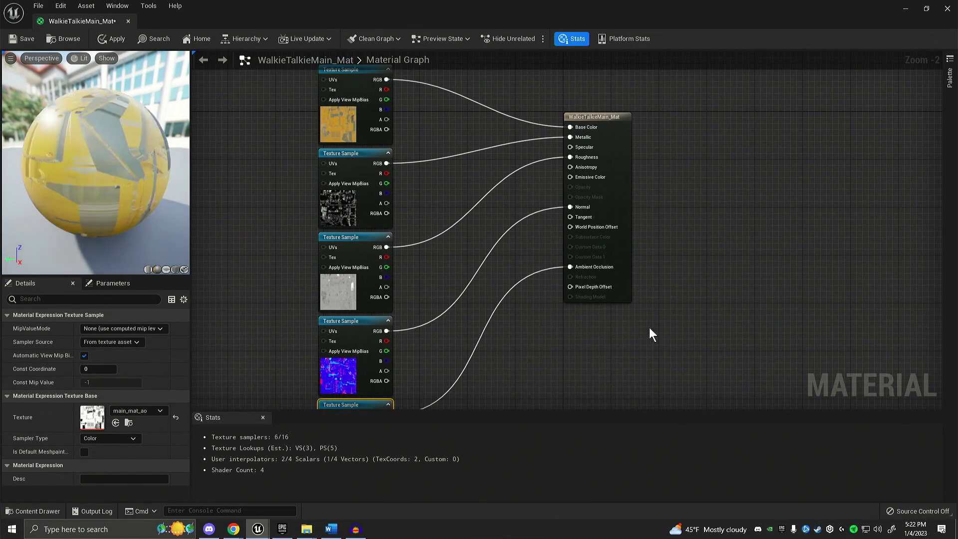
pyautogui.click(23, 37)
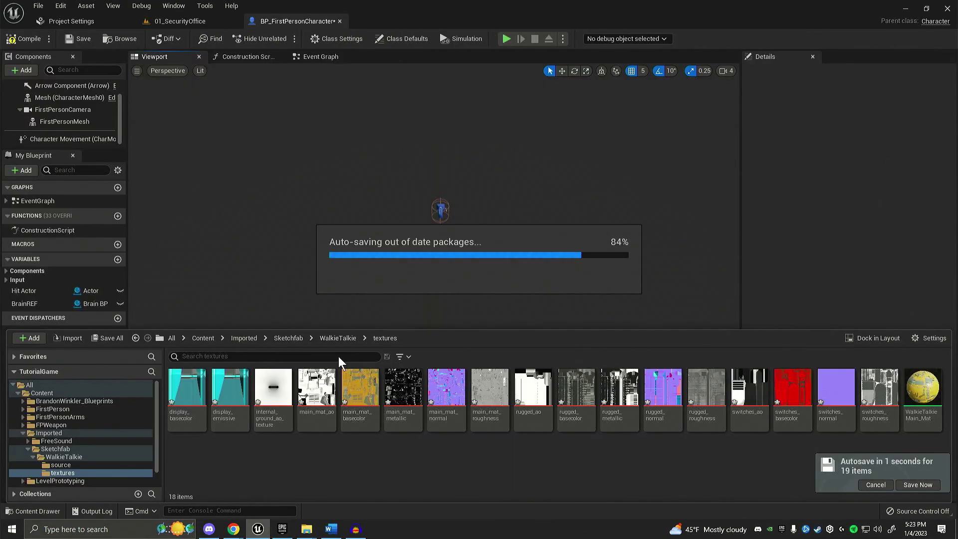
# Step: Open the walkie static mesh from WalkieTalkie/source and look it over in the viewport
pyautogui.click(341, 337)
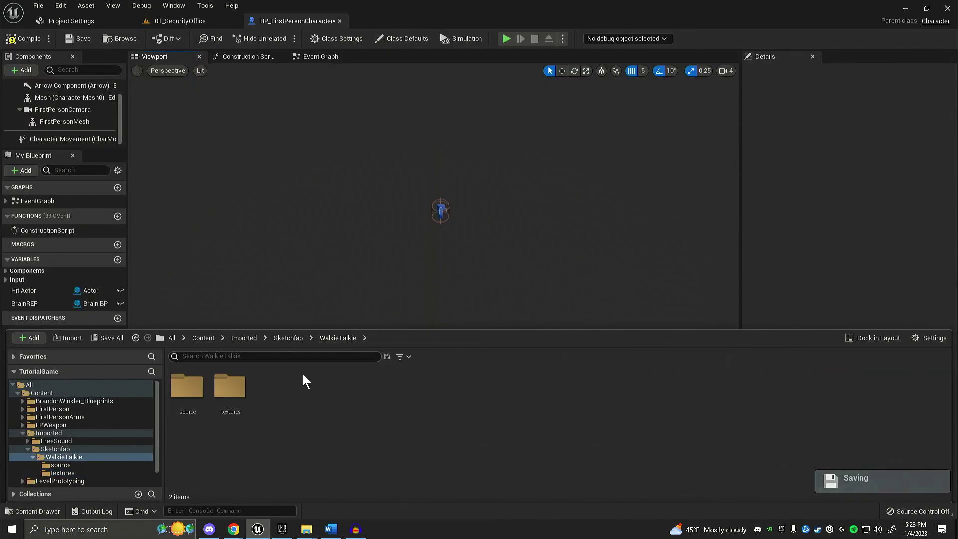
pyautogui.doubleClick(186, 392)
pyautogui.doubleClick(193, 413)
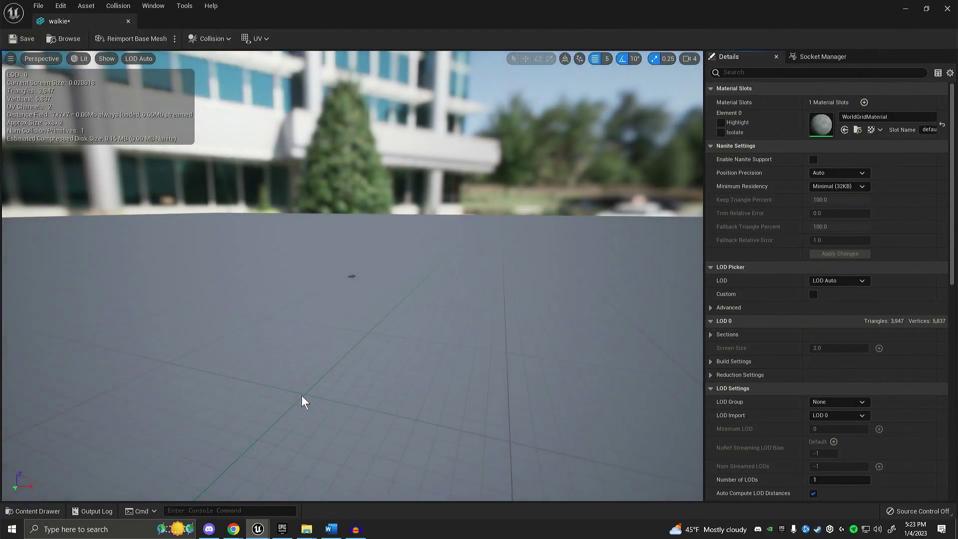
pyautogui.moveTo(307, 379); pyautogui.dragTo(204, 410, button='right')
pyautogui.press('w')
pyautogui.press('s')
pyautogui.press('w')
pyautogui.press('s')
pyautogui.press('w')
pyautogui.press('s')
pyautogui.moveTo(364, 286); pyautogui.dragTo(364, 287, button='right')
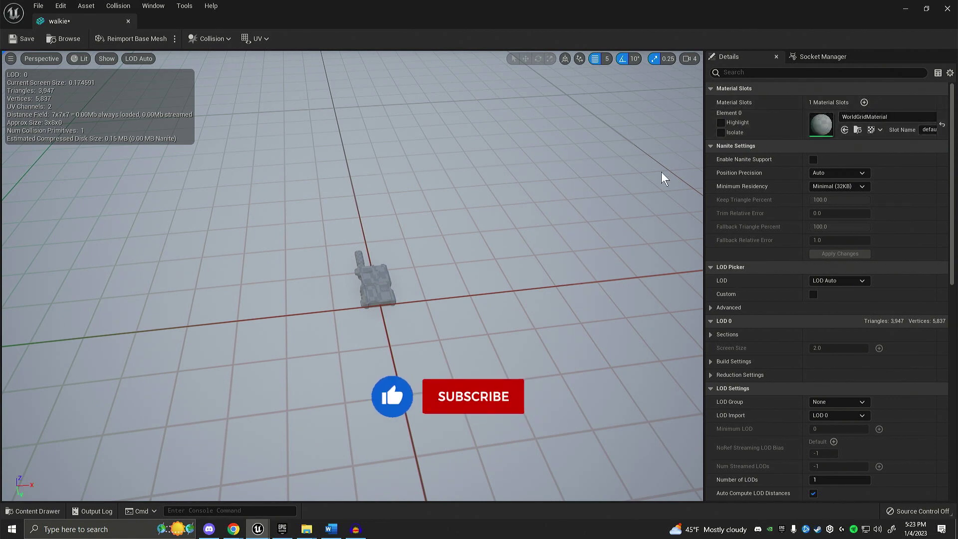
# Step: Browse the Content Drawer to the WalkieTalkie textures folder, then close it
pyautogui.hotkey('ctrl', 'space')
pyautogui.click(331, 337)
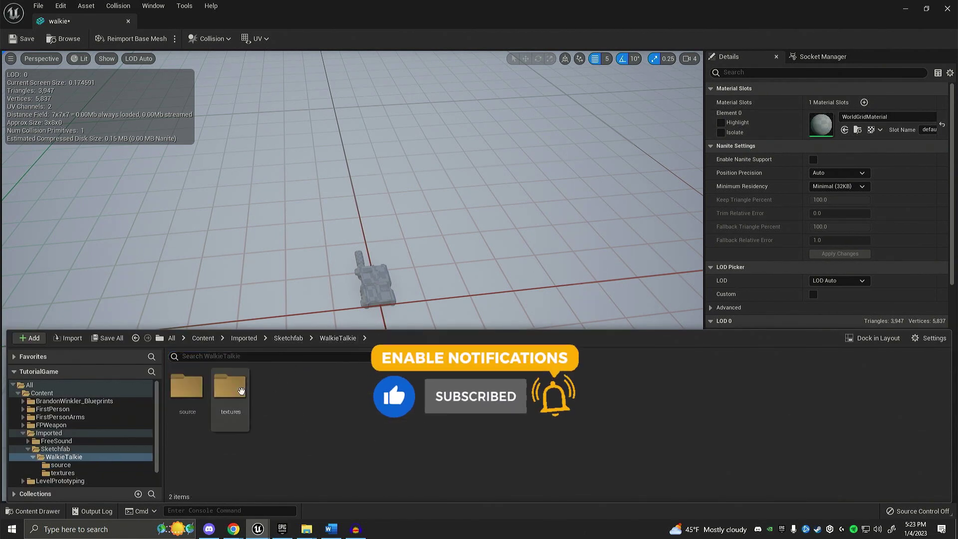
pyautogui.doubleClick(229, 389)
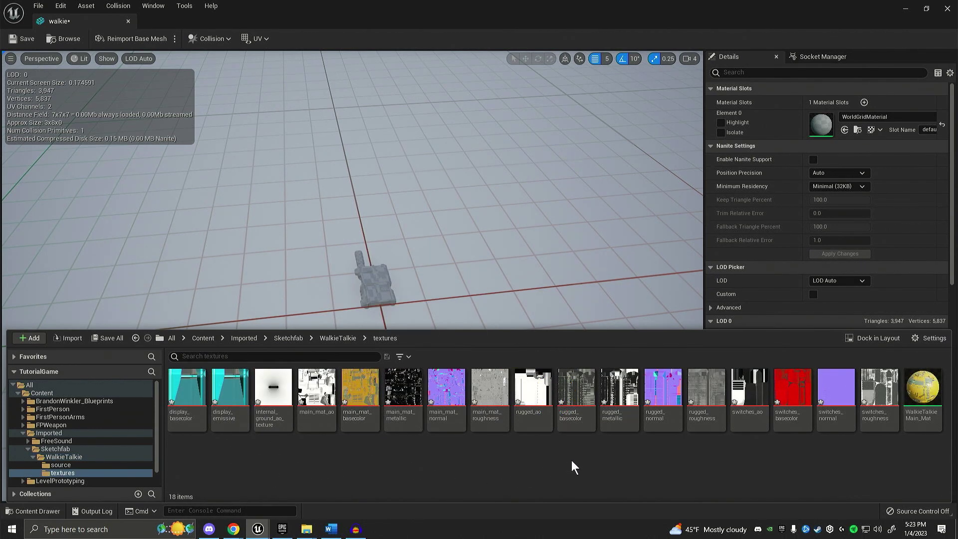
pyautogui.click(657, 306)
pyautogui.moveTo(493, 212); pyautogui.dragTo(477, 206, button='right')
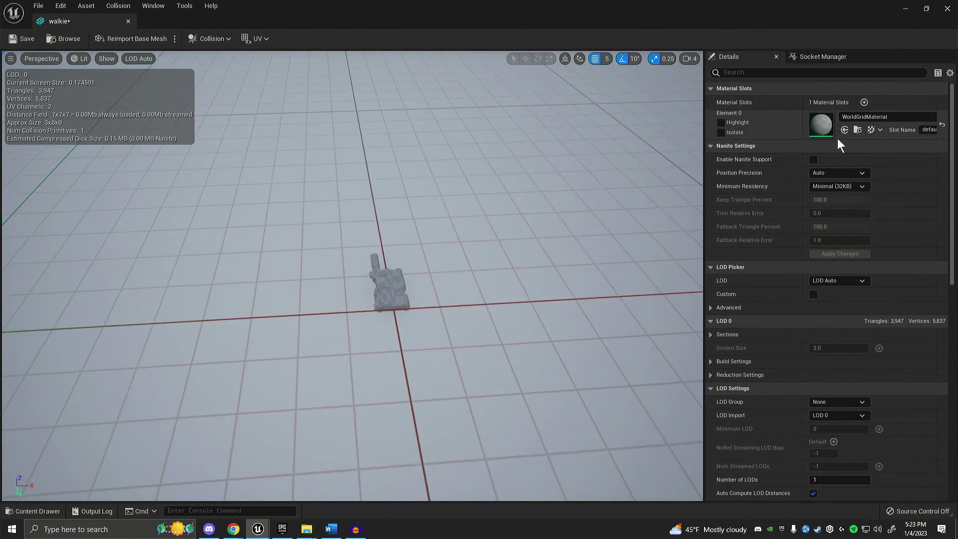
# Step: Search 'main' in the Element 0 material slot and assign WalkieTalkieMain_Mat to the walkie mesh
pyautogui.click(874, 117)
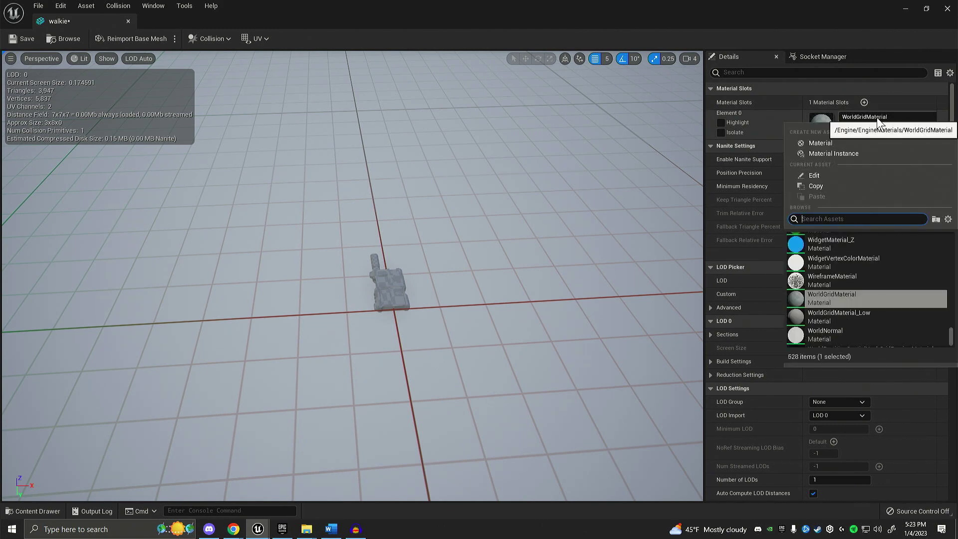
pyautogui.write('main')
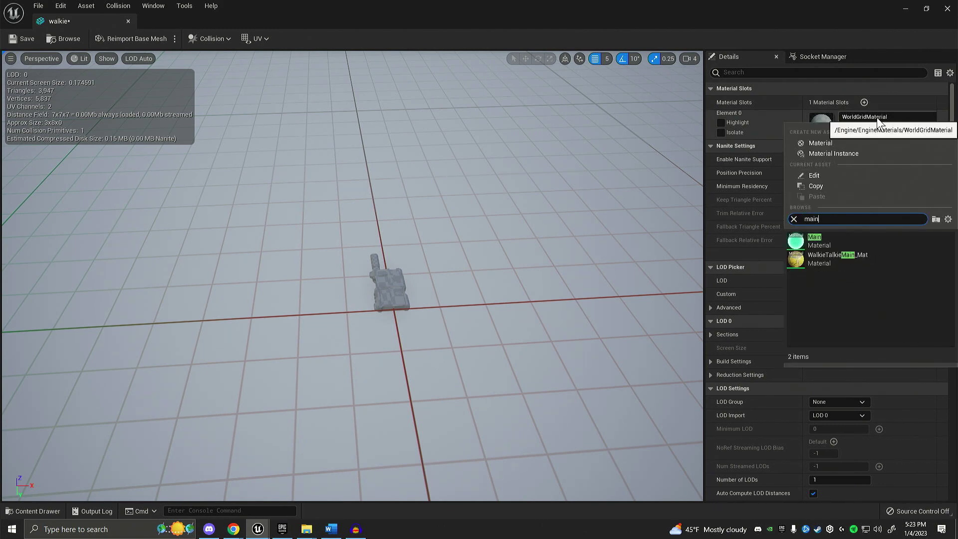
pyautogui.click(850, 259)
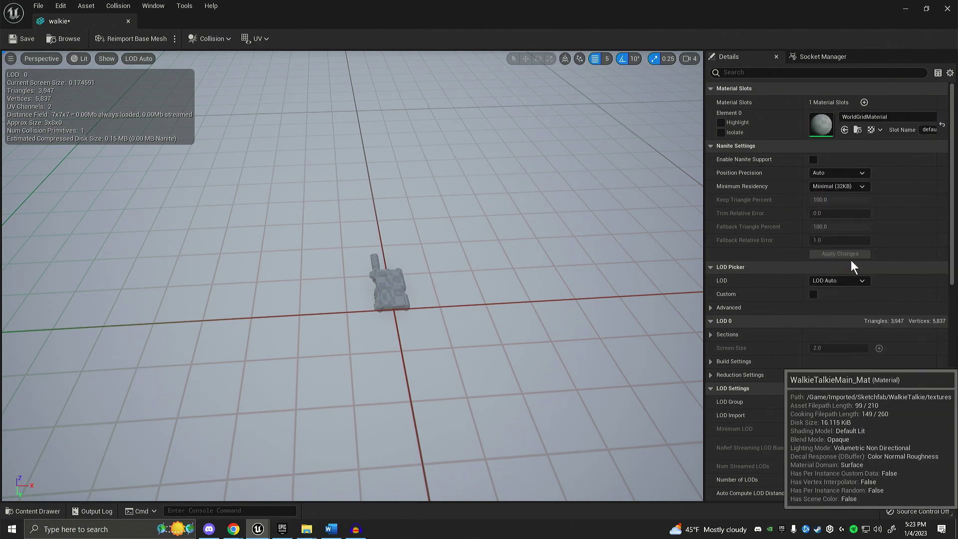
pyautogui.moveTo(499, 270); pyautogui.dragTo(469, 284, button='right')
pyautogui.moveTo(330, 327); pyautogui.dragTo(513, 289)
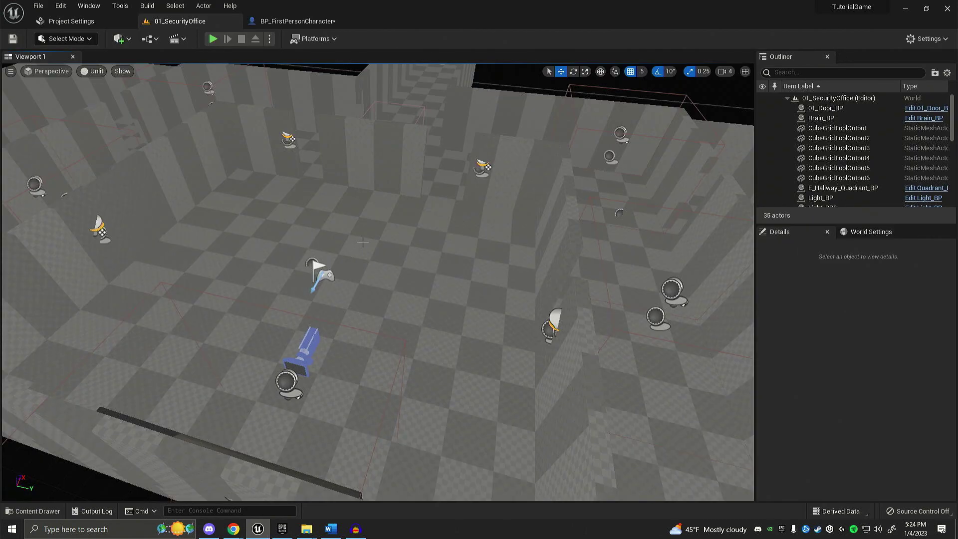
# Step: Switch to the BP_FirstPersonCharacter Blueprint tab and adjust the character preview
pyautogui.click(299, 23)
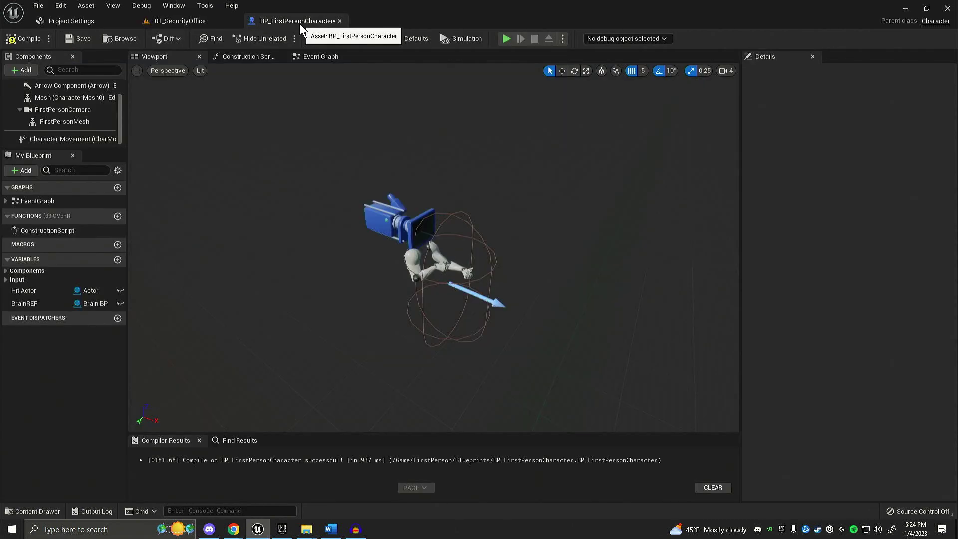
pyautogui.moveTo(307, 206); pyautogui.dragTo(277, 194)
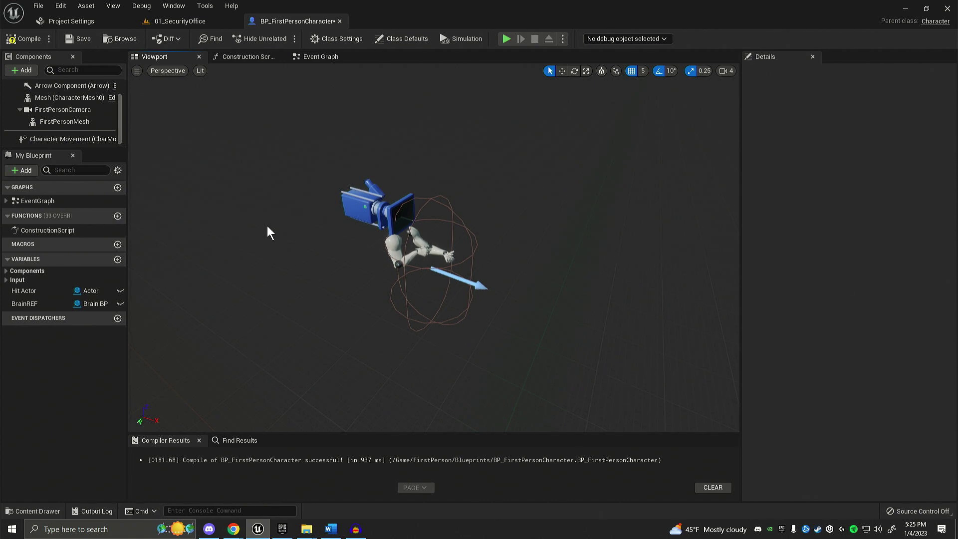
# Step: Add a Static Mesh component named Radio_SM and attach it under FirstPersonMesh
pyautogui.click(20, 70)
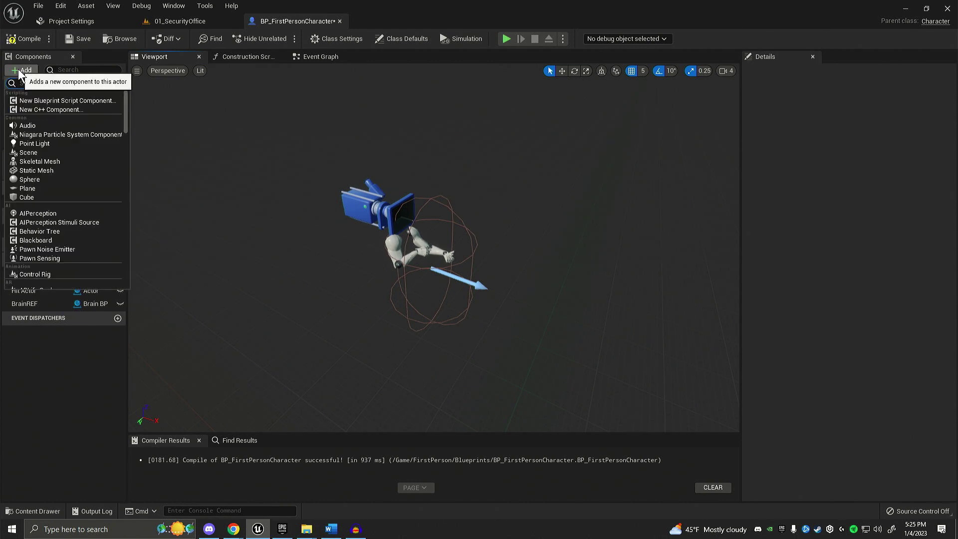
pyautogui.click(54, 168)
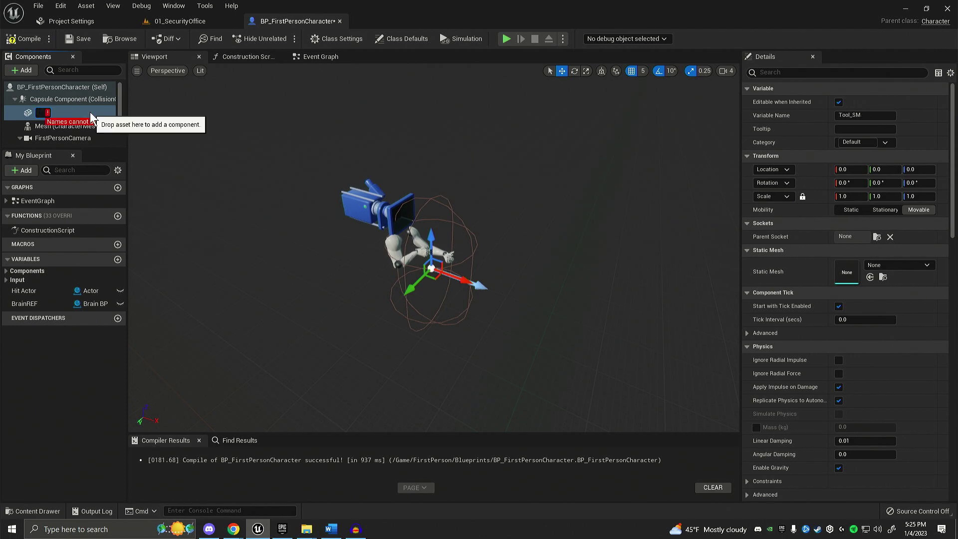
pyautogui.write('Radio_SM')
pyautogui.press('Return')
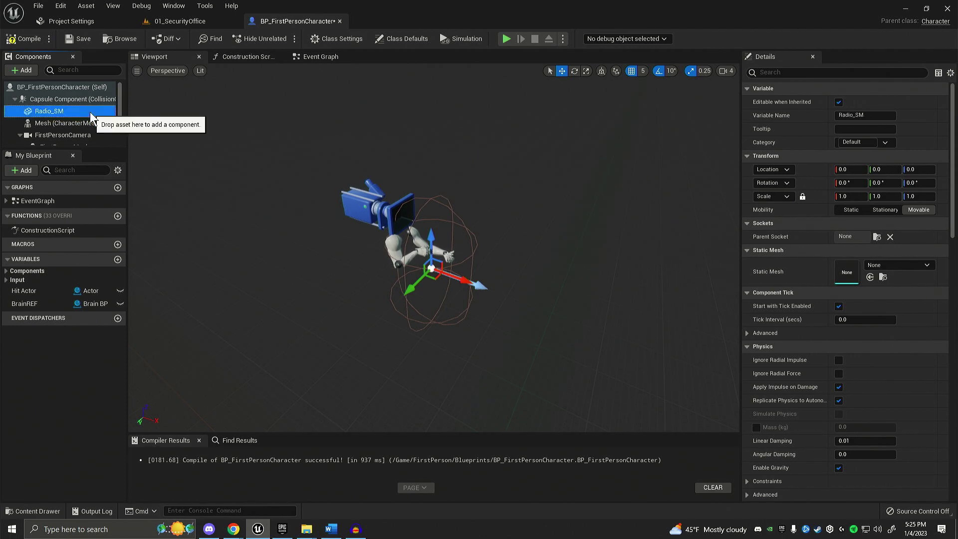
pyautogui.moveTo(51, 105); pyautogui.dragTo(72, 132)
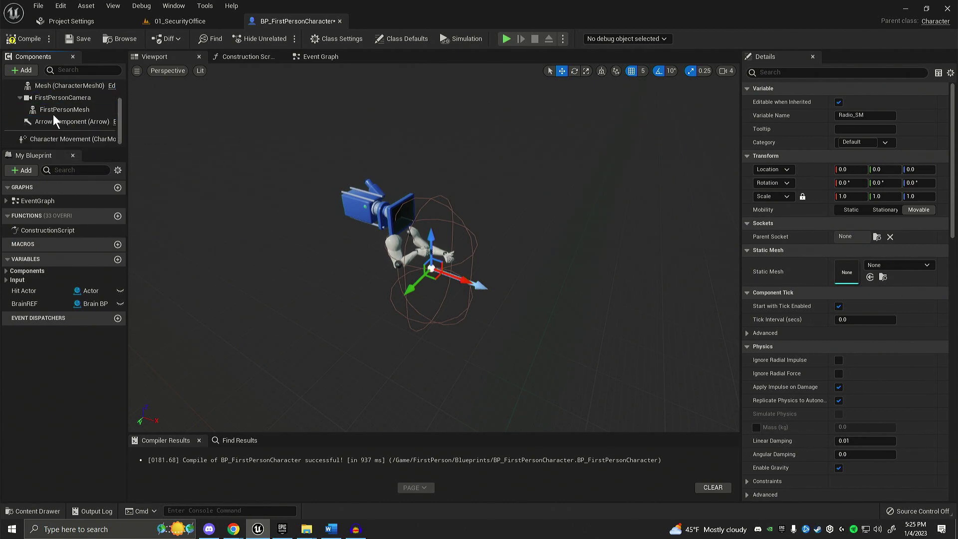
pyautogui.moveTo(54, 112); pyautogui.dragTo(61, 110)
# Step: Set Radio_SM's Parent Socket to hand_r in Details
pyautogui.scroll(-1, 60, 121)
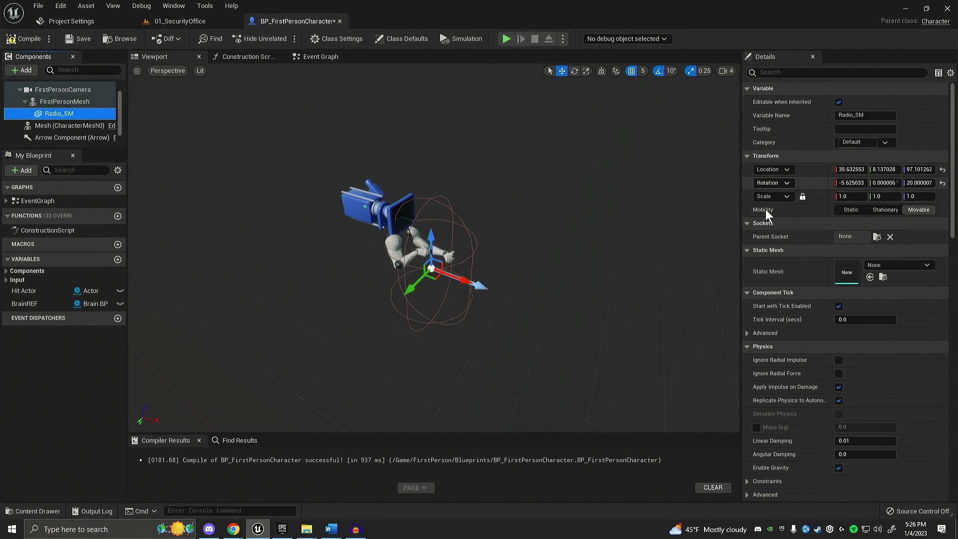
pyautogui.click(877, 237)
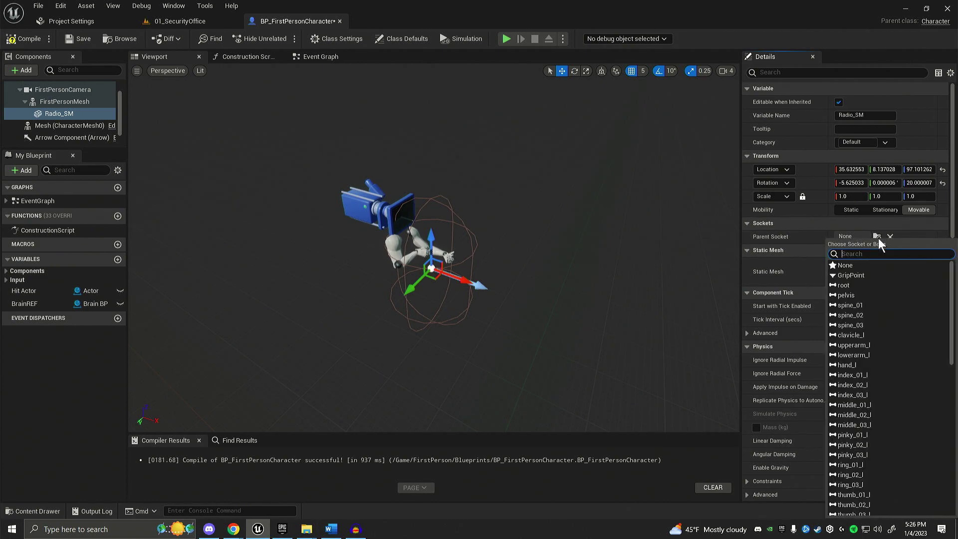
pyautogui.scroll(-3, 876, 319)
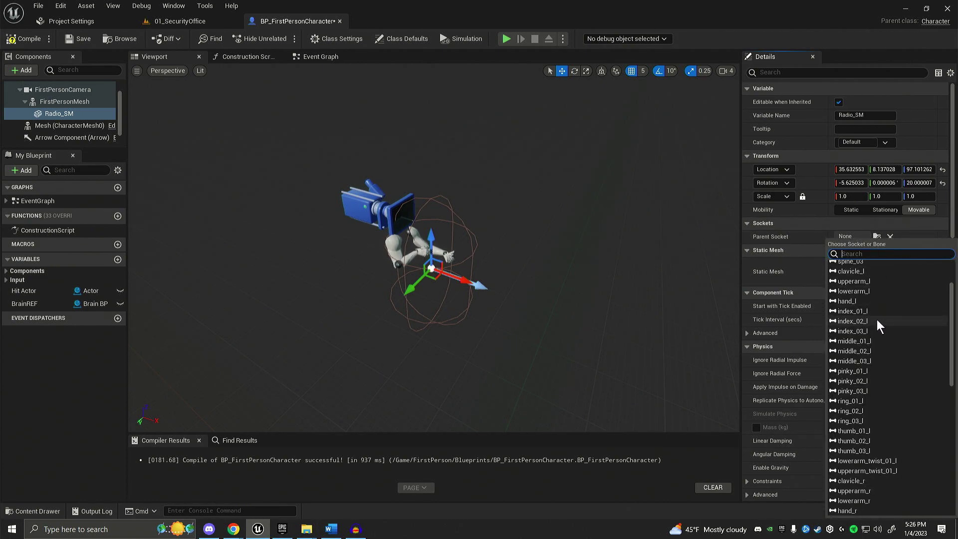
pyautogui.scroll(-2, 876, 319)
pyautogui.click(875, 478)
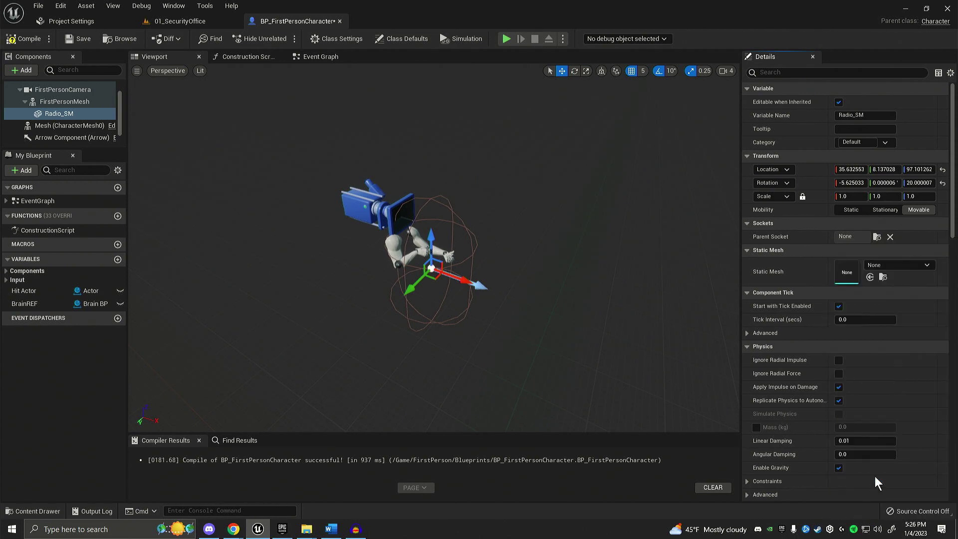
# Step: Search 'walkie' in Radio_SM's Static Mesh field and assign the walkie mesh
pyautogui.moveTo(545, 312); pyautogui.dragTo(406, 274, button='right')
pyautogui.press('w')
pyautogui.press('s')
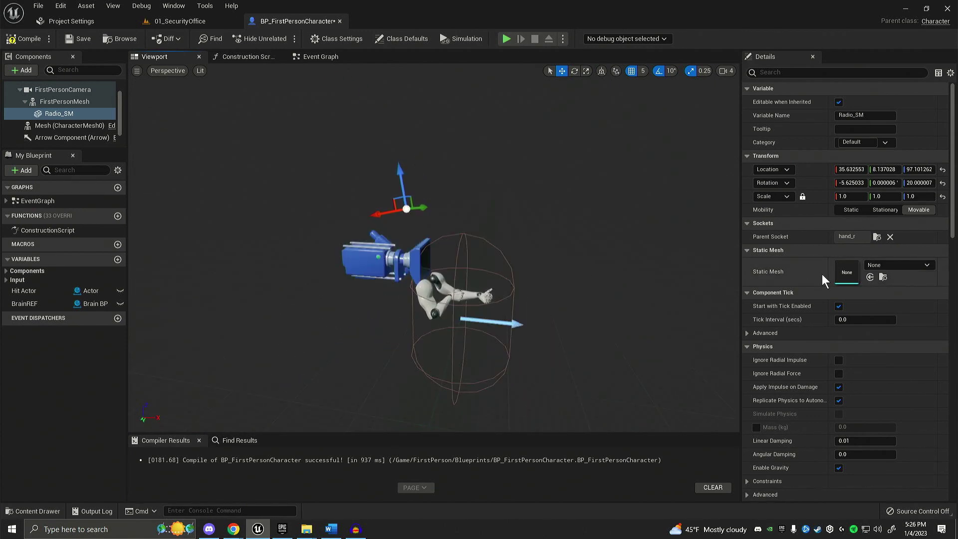
pyautogui.click(914, 266)
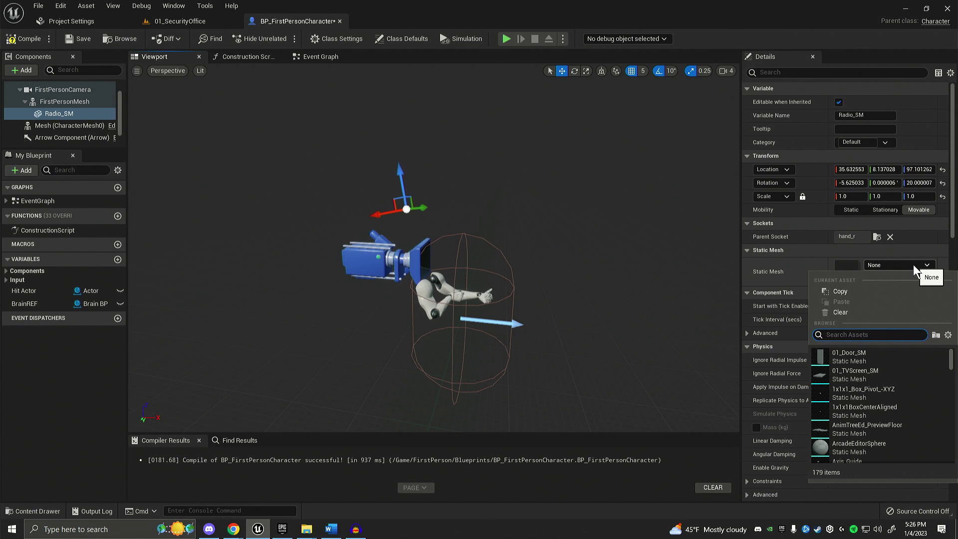
pyautogui.write('walkie')
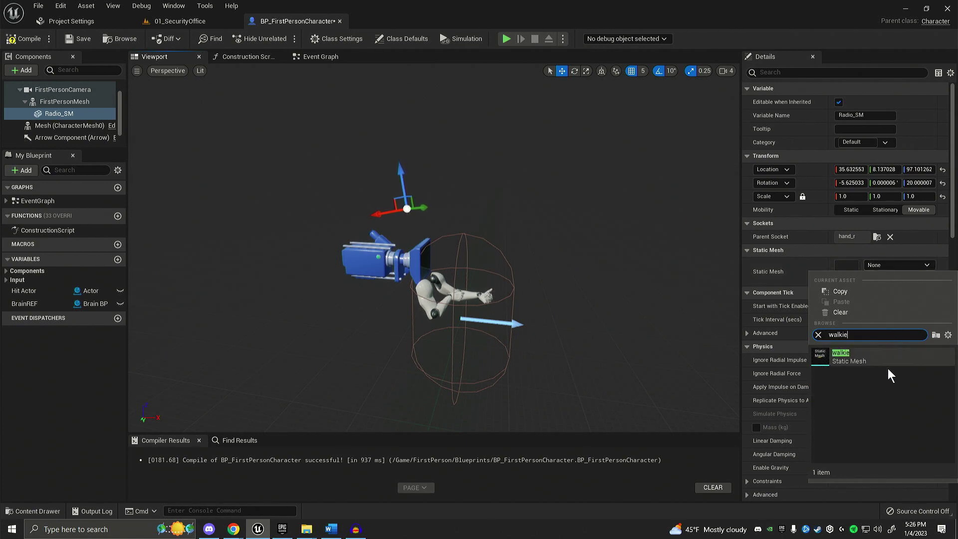
pyautogui.click(881, 358)
# Step: Fly the viewport in to inspect the walkie mesh at the character's right hand
pyautogui.moveTo(491, 186); pyautogui.dragTo(559, 267, button='right')
pyautogui.press('w')
pyautogui.moveTo(475, 230); pyautogui.dragTo(412, 231, button='right')
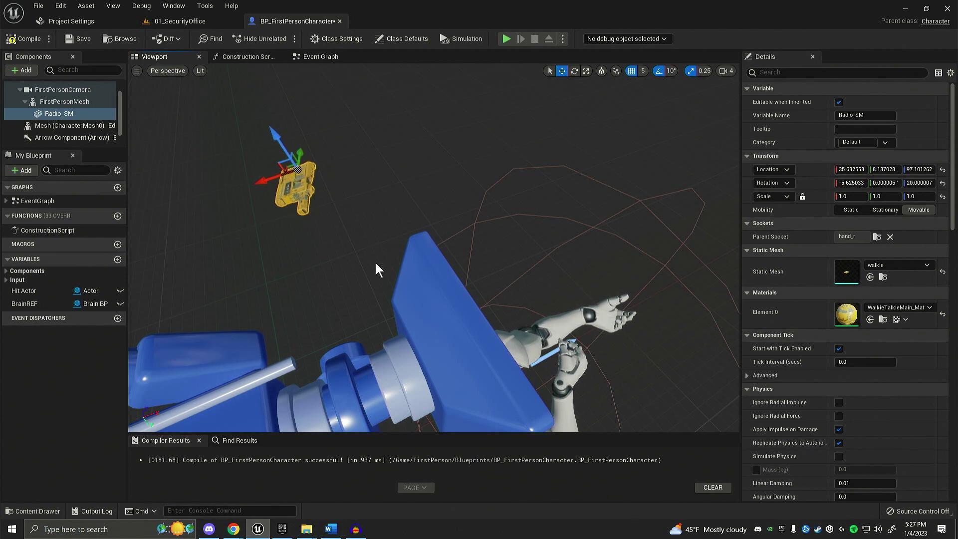
pyautogui.press('s')
pyautogui.moveTo(492, 272); pyautogui.dragTo(489, 269, button='right')
pyautogui.press('w')
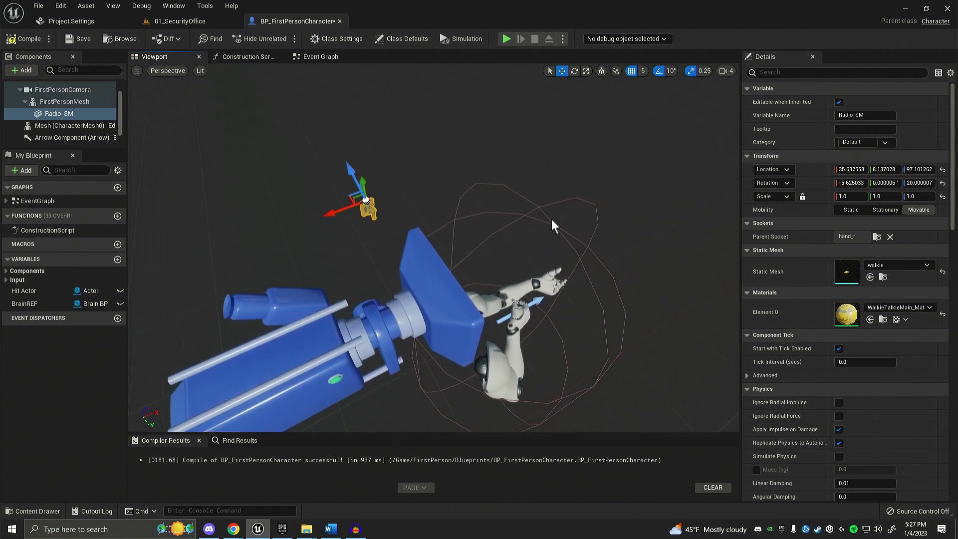
# Step: Try a Radio_SM scale of 2, revert it to 1, then open the Content Drawer at the walkie asset
pyautogui.click(853, 198)
pyautogui.write('2')
pyautogui.press('Return')
pyautogui.write('2')
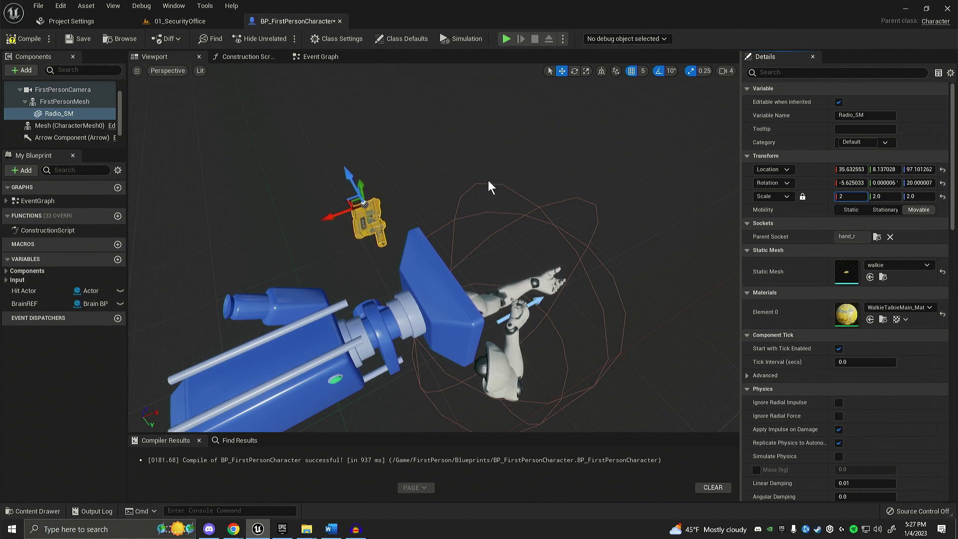
pyautogui.moveTo(860, 196); pyautogui.dragTo(814, 203)
pyautogui.write('1')
pyautogui.press('Return')
pyautogui.moveTo(436, 187); pyautogui.dragTo(439, 181, button='right')
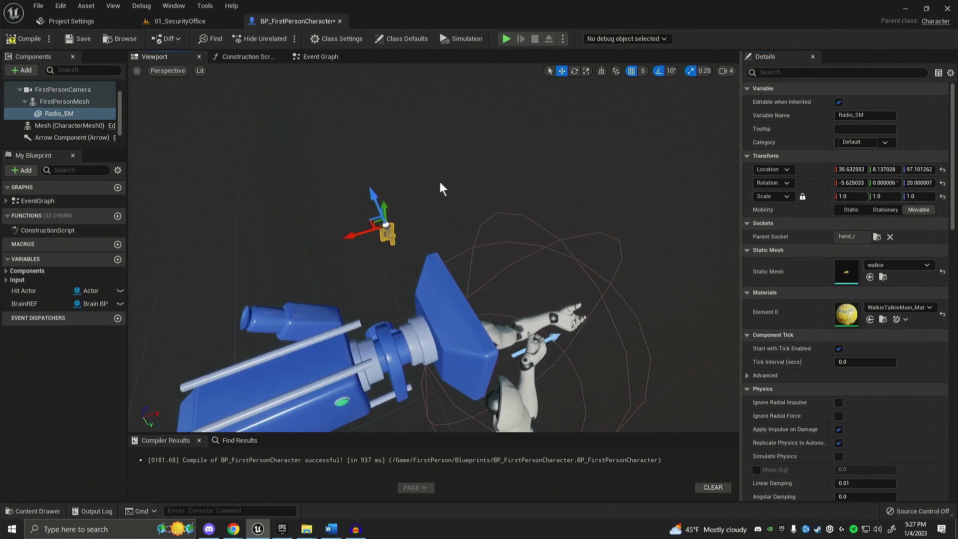
pyautogui.hotkey('ctrl', 'space')
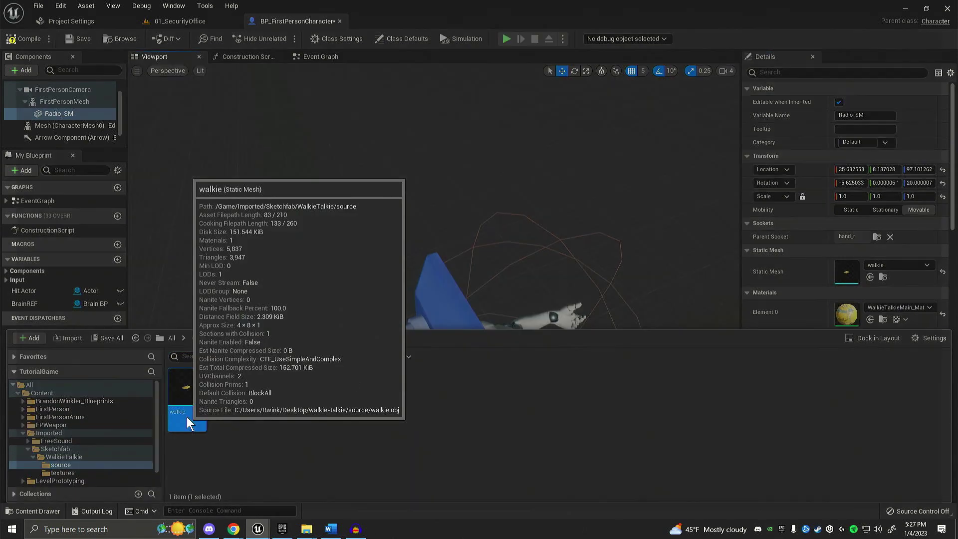
# Step: Open the walkie mesh and set its Import Uniform Scale to 2.0
pyautogui.doubleClick(186, 417)
pyautogui.moveTo(352, 249); pyautogui.dragTo(355, 331, button='right')
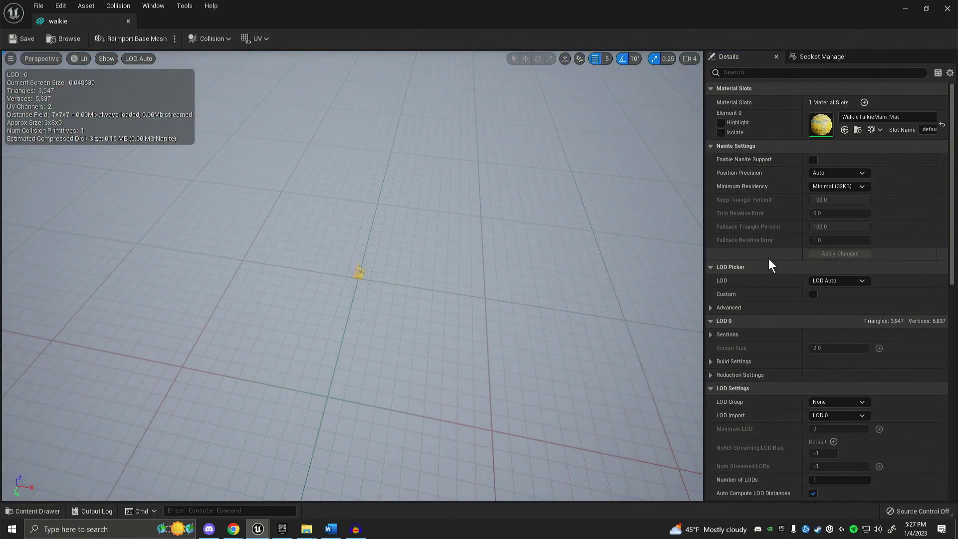
pyautogui.scroll(-4, 768, 259)
pyautogui.scroll(-6, 775, 263)
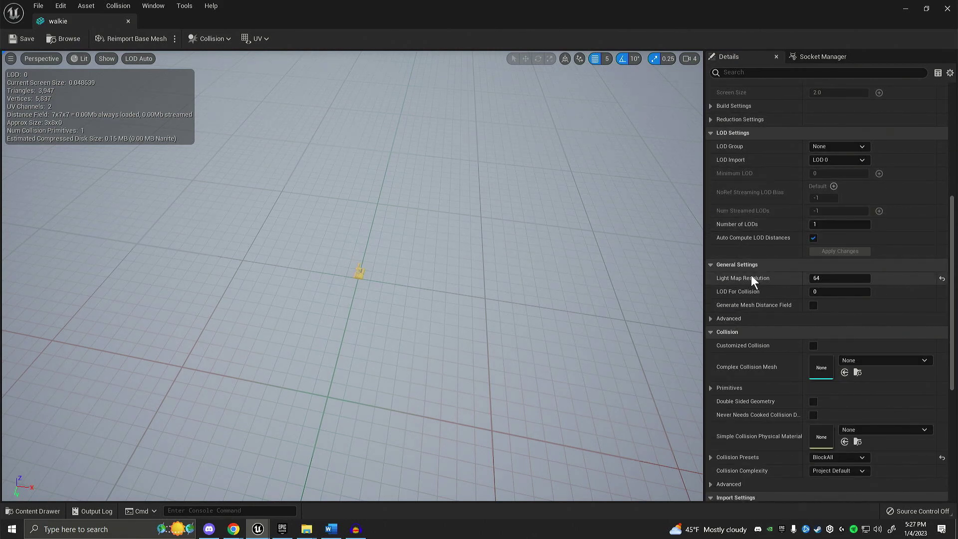
pyautogui.scroll(-7, 714, 318)
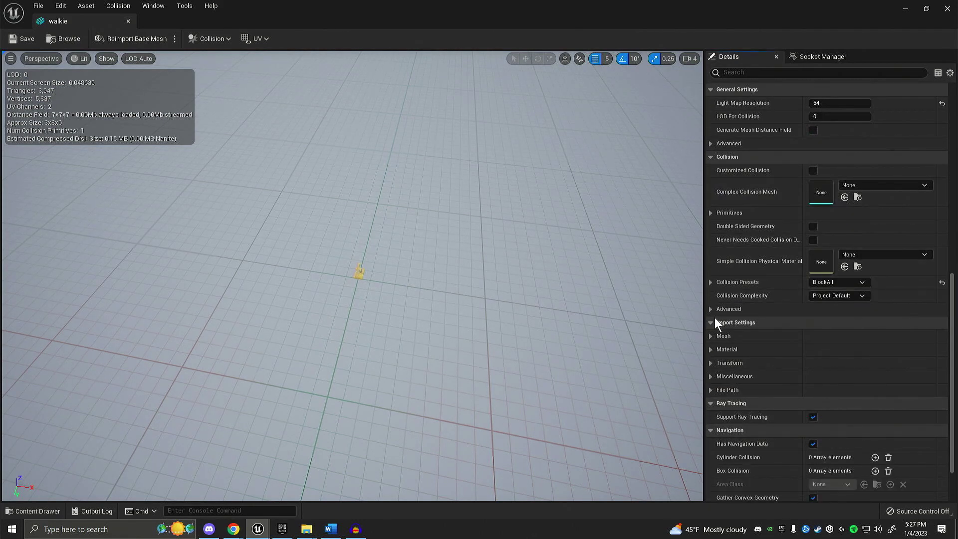
pyautogui.scroll(-1, 712, 332)
pyautogui.click(710, 347)
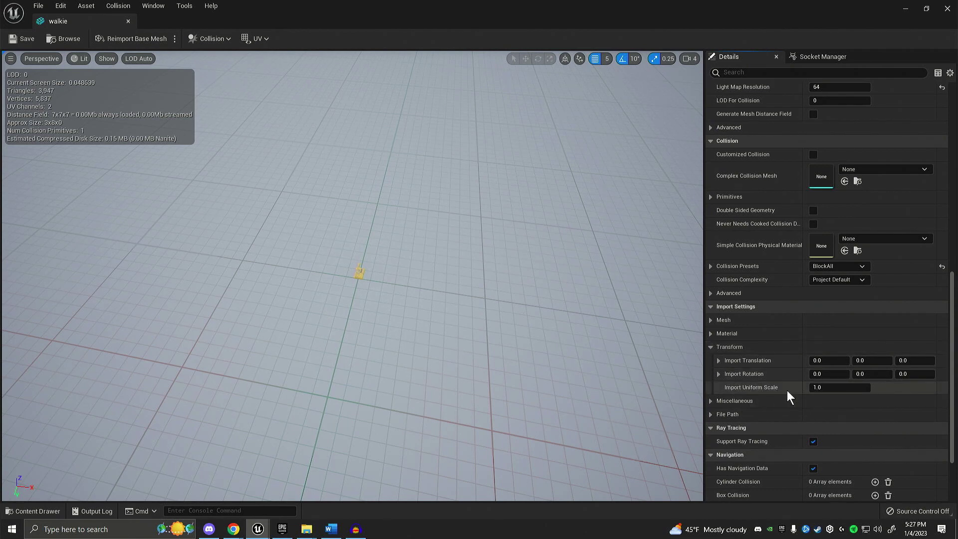
pyautogui.click(832, 388)
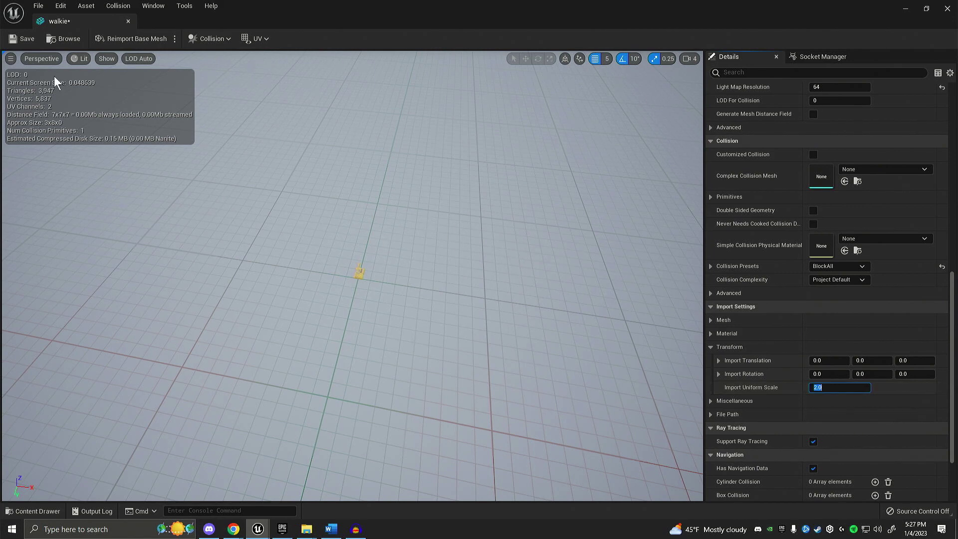
# Step: Reimport the walkie base mesh from walkie.obj, save it, and close its editor
pyautogui.click(138, 40)
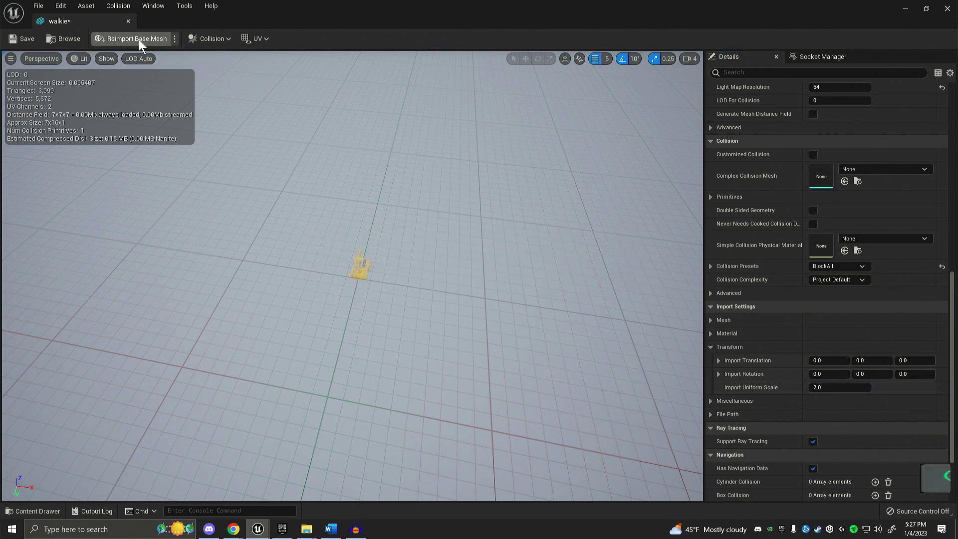
pyautogui.click(24, 42)
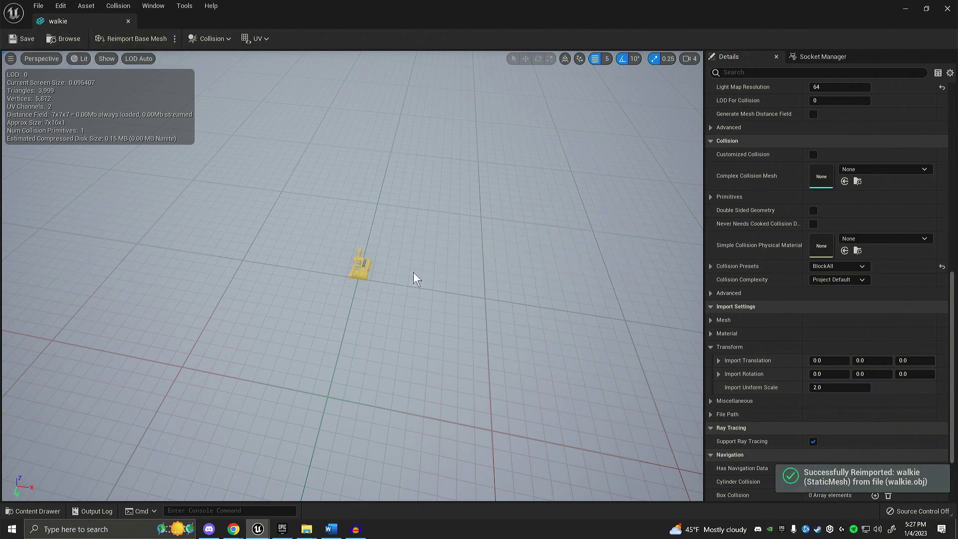
pyautogui.click(128, 21)
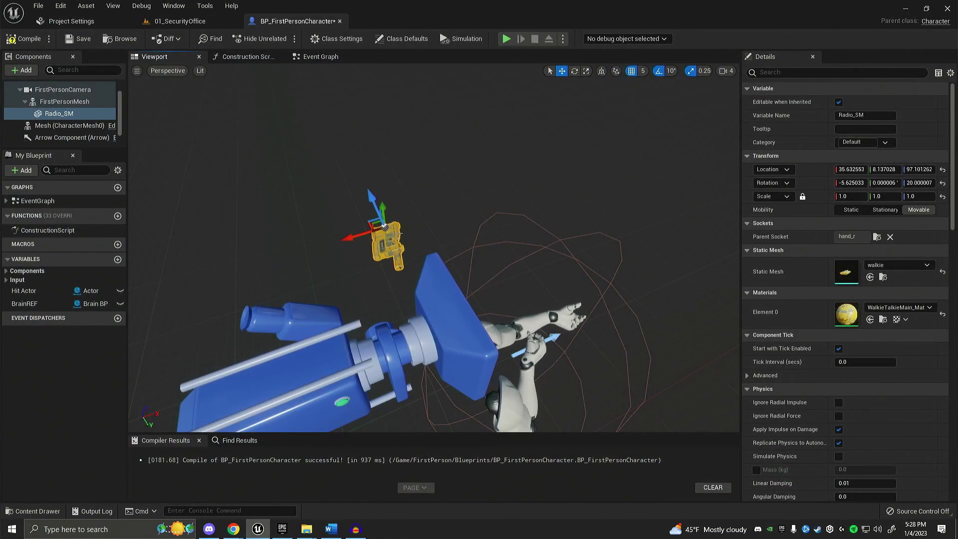
# Step: Move Radio_SM along X and down toward the character's right hand
pyautogui.moveTo(349, 240); pyautogui.dragTo(519, 234)
pyautogui.moveTo(546, 154); pyautogui.dragTo(567, 290)
pyautogui.moveTo(612, 276); pyautogui.dragTo(524, 247, button='right')
# Step: Rotate the radio around its vertical axis and tilt it 20 degrees on roll
pyautogui.press('e')
pyautogui.moveTo(453, 264); pyautogui.dragTo(504, 267)
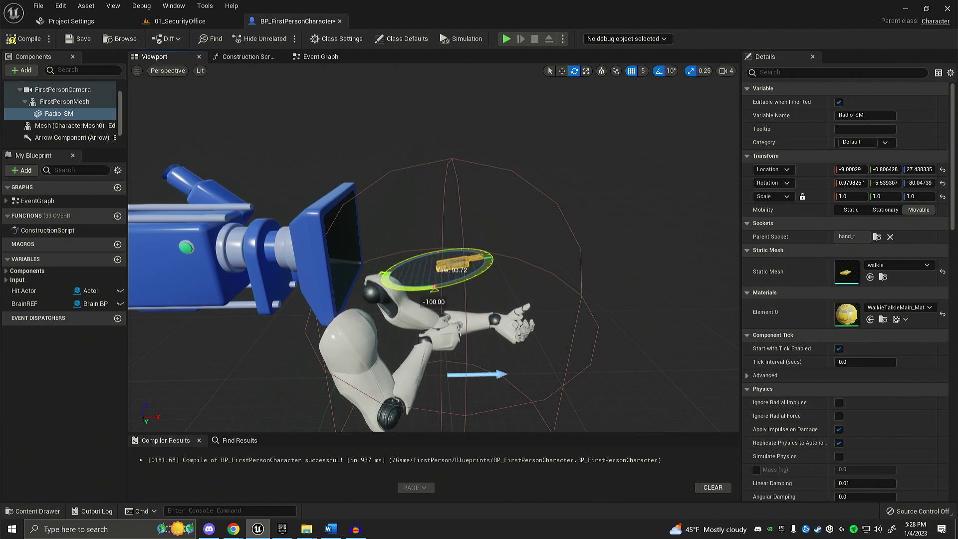
pyautogui.moveTo(435, 286); pyautogui.dragTo(432, 290)
pyautogui.moveTo(435, 216); pyautogui.dragTo(405, 216)
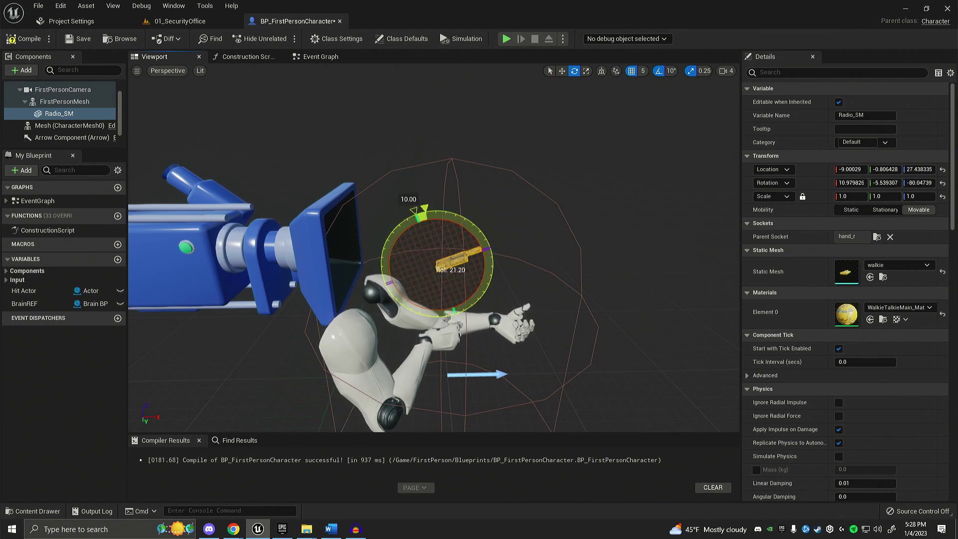
pyautogui.moveTo(417, 256); pyautogui.dragTo(556, 262, button='right')
pyautogui.moveTo(499, 254)
pyautogui.mouseDown(button='right')
pyautogui.moveTo(492, 242)
pyautogui.moveTo(504, 274)
pyautogui.moveTo(499, 254)
pyautogui.mouseUp(button='right')
# Step: Slide the radio further along X into the character's hand
pyautogui.press('w')
pyautogui.moveTo(572, 354); pyautogui.dragTo(633, 358)
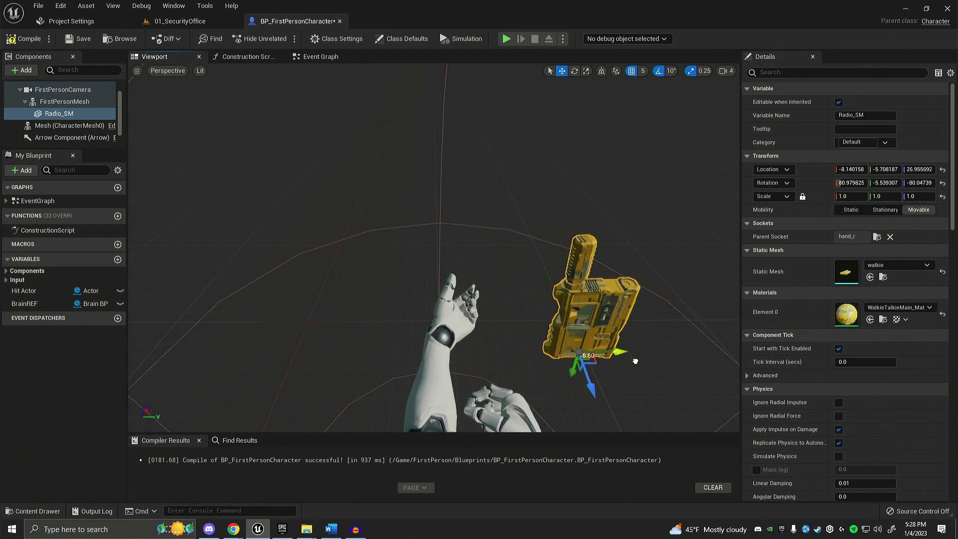
pyautogui.moveTo(635, 360); pyautogui.dragTo(359, 315, button='right')
pyautogui.moveTo(514, 353); pyautogui.dragTo(549, 351, button='right')
# Step: Play the 01_SecurityOffice level and walk around to check the walkie-talkie in hand
pyautogui.click(74, 20)
pyautogui.click(182, 21)
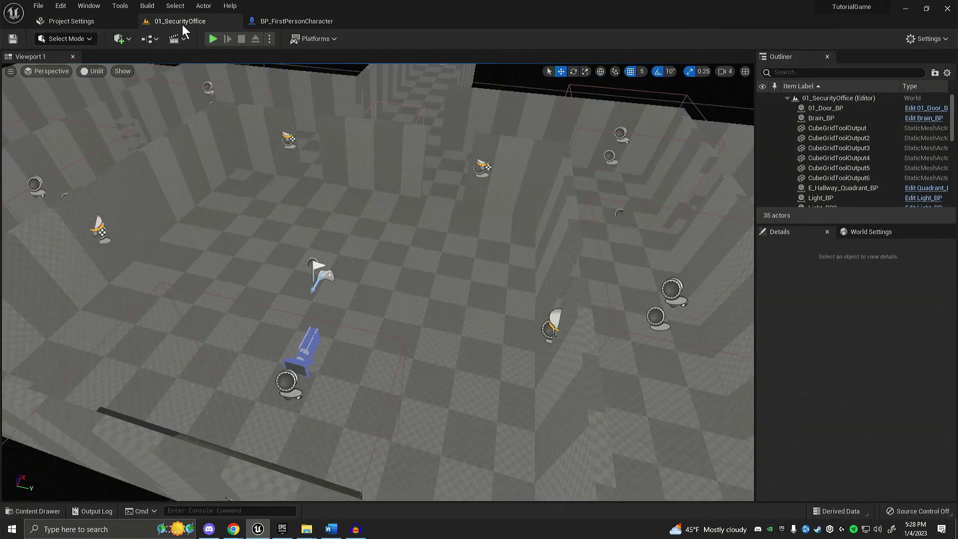
pyautogui.click(213, 39)
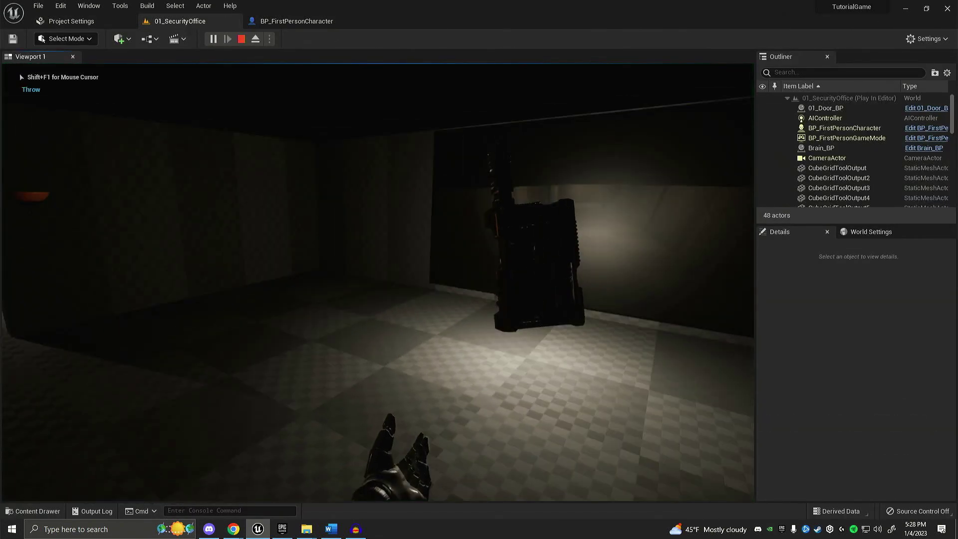
pyautogui.press('w')
pyautogui.press('s')
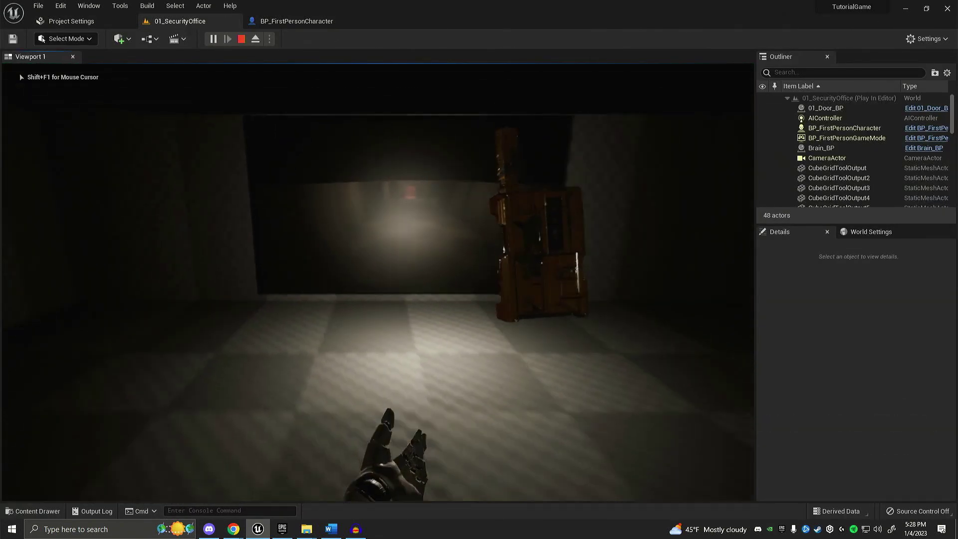
pyautogui.press('Escape')
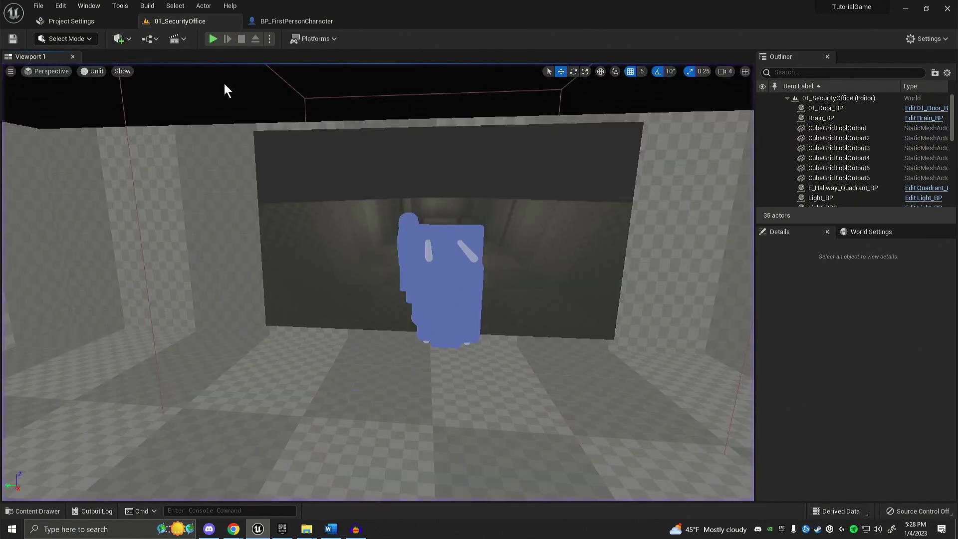
# Step: Check BP_FirstPersonCharacter, playtest the level again, then return to the blueprint
pyautogui.click(299, 20)
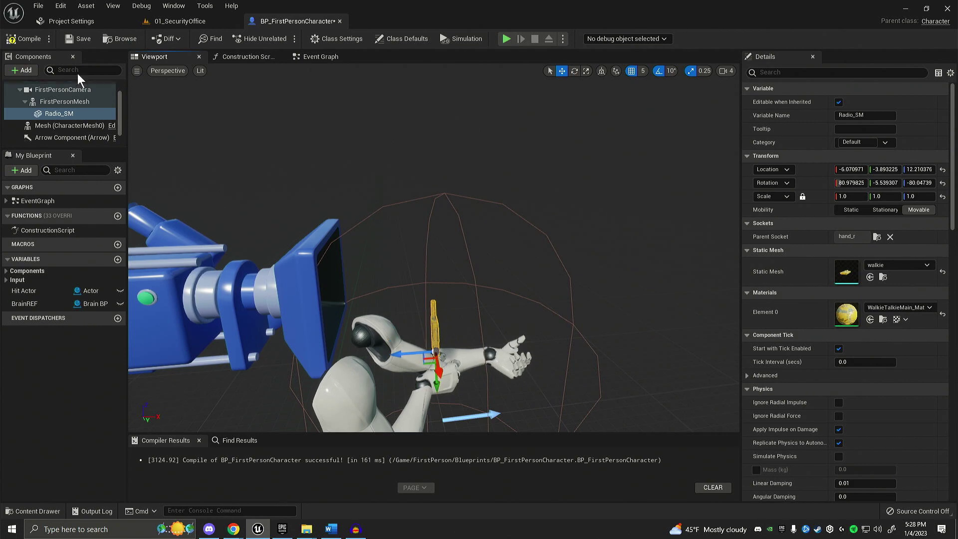
pyautogui.click(168, 20)
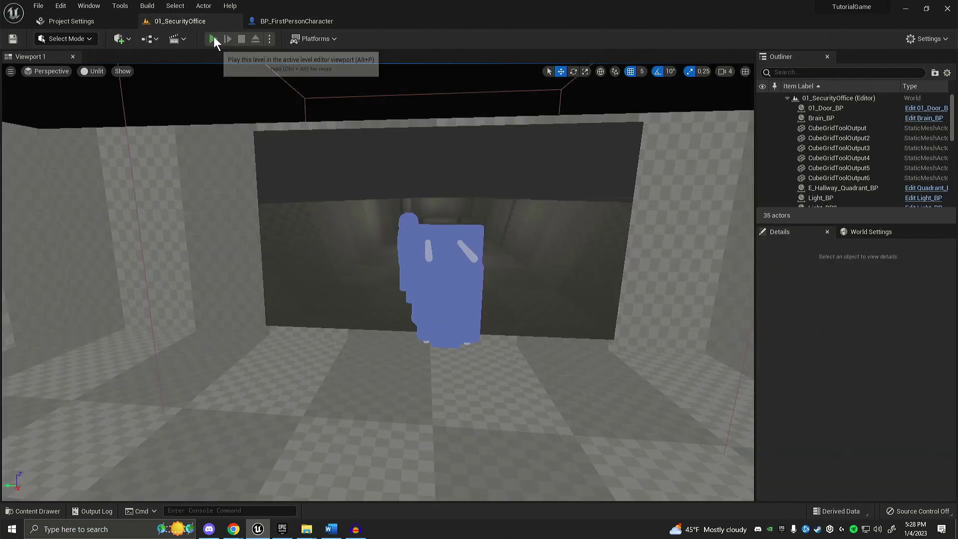
pyautogui.click(219, 41)
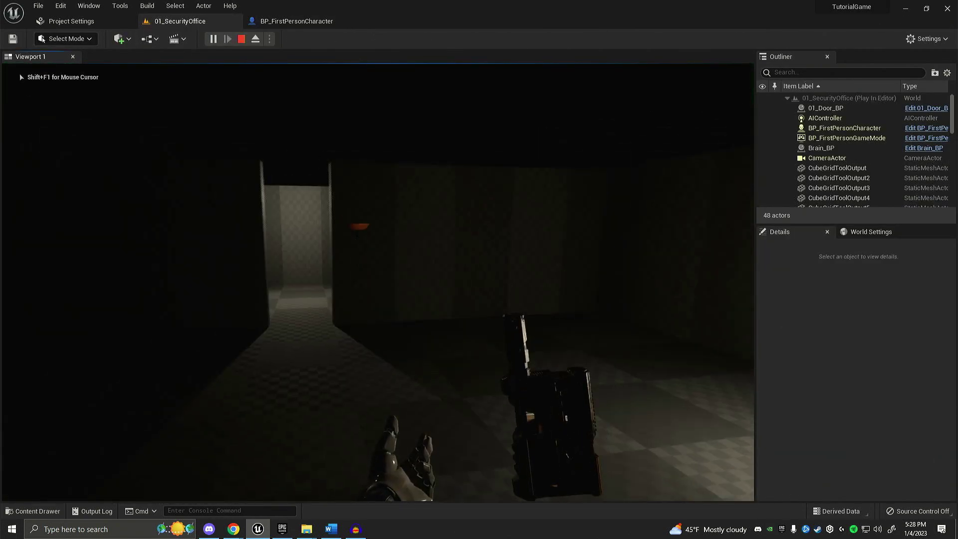
pyautogui.press('g')
pyautogui.press('w')
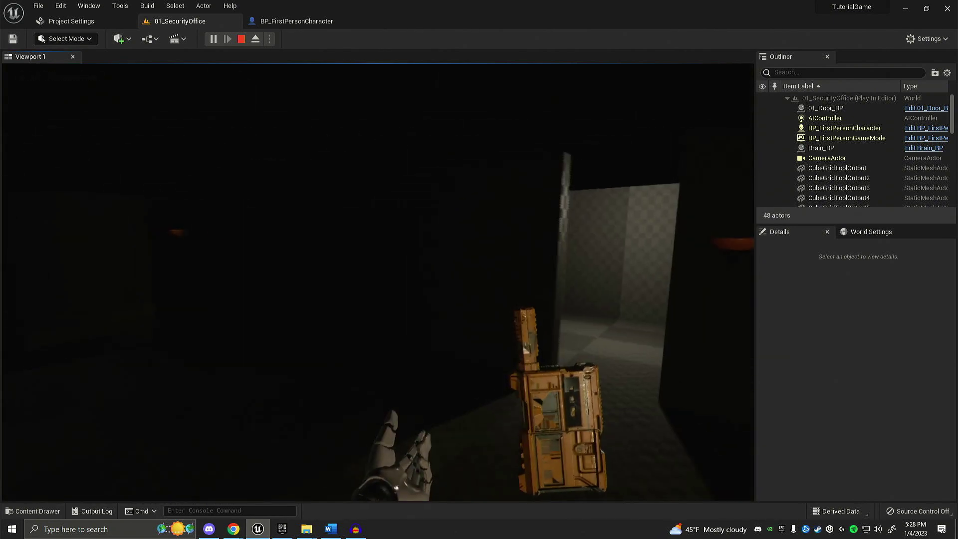
pyautogui.press('g')
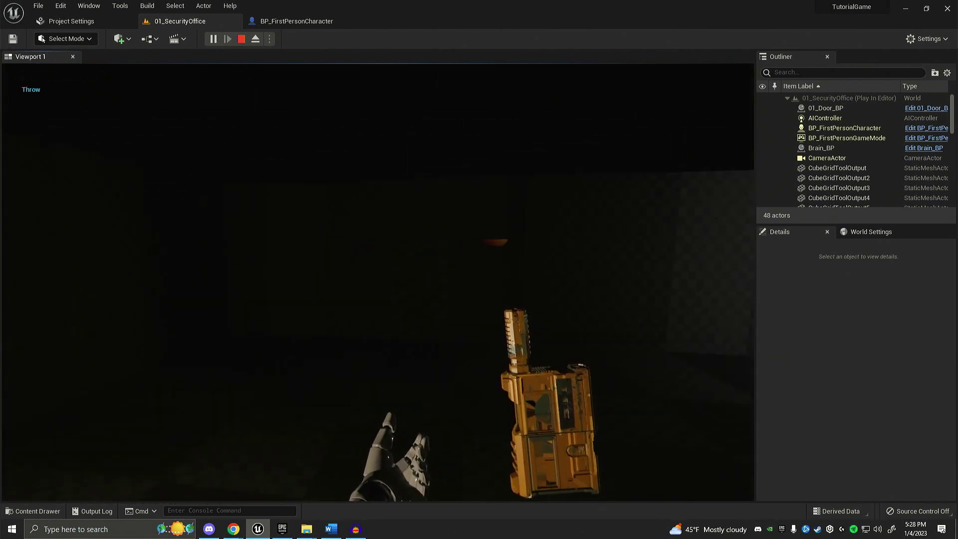
pyautogui.press('Escape')
pyautogui.click(299, 21)
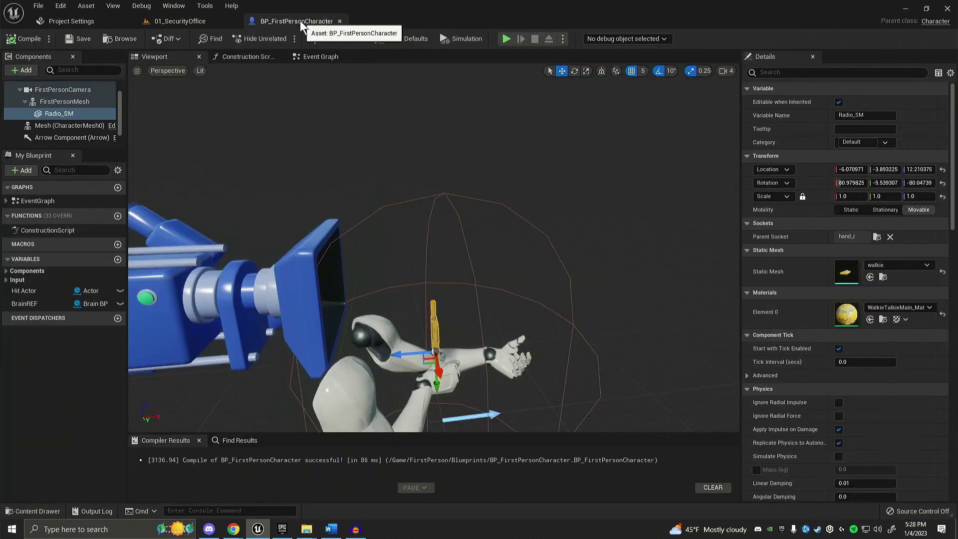
# Step: Uncheck Visible on FirstPersonMesh to hide the arms, then save BP_FirstPersonCharacter
pyautogui.click(64, 101)
pyautogui.moveTo(434, 247); pyautogui.dragTo(415, 302, button='right')
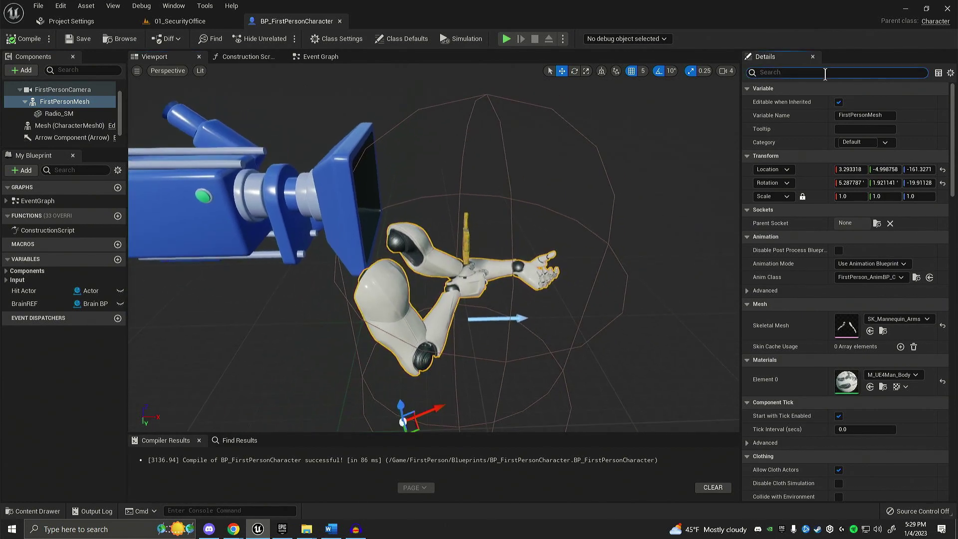
pyautogui.click(825, 74)
pyautogui.write('vis')
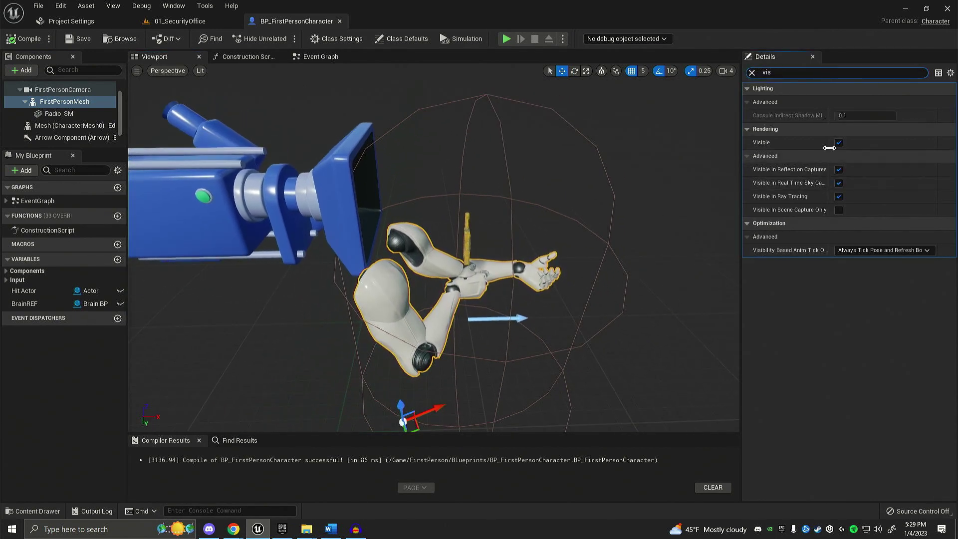
pyautogui.click(838, 143)
pyautogui.moveTo(516, 226); pyautogui.dragTo(515, 225, button='right')
pyautogui.moveTo(412, 281); pyautogui.dragTo(424, 342, button='right')
pyautogui.click(69, 39)
# Step: Play the 01_SecurityOffice level and walk through the office with the armless walkie-talkie
pyautogui.click(160, 23)
pyautogui.click(213, 39)
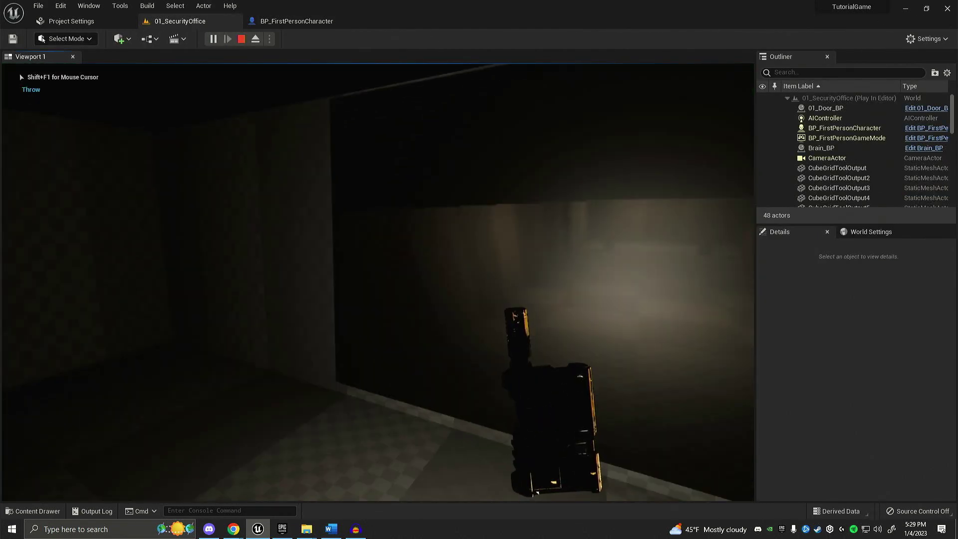
pyautogui.press('w')
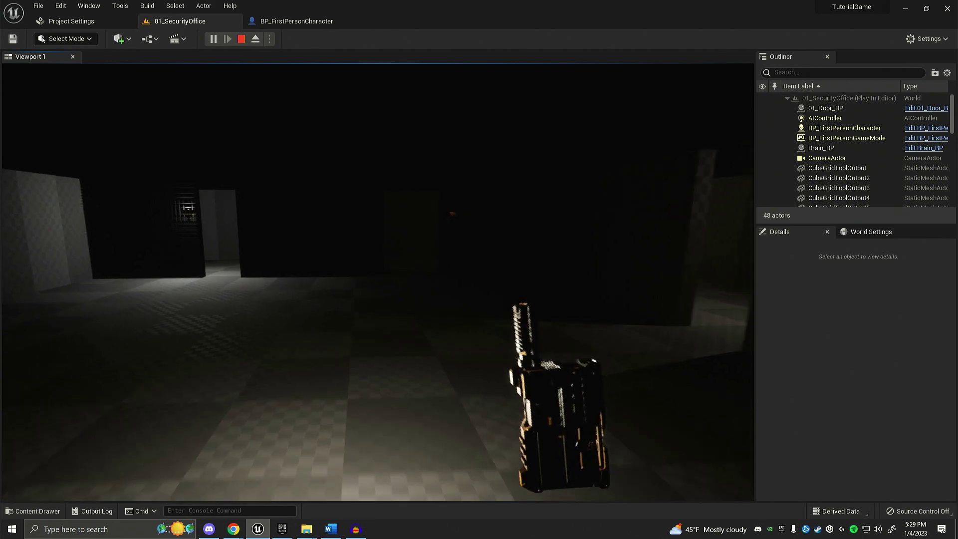
pyautogui.press('w')
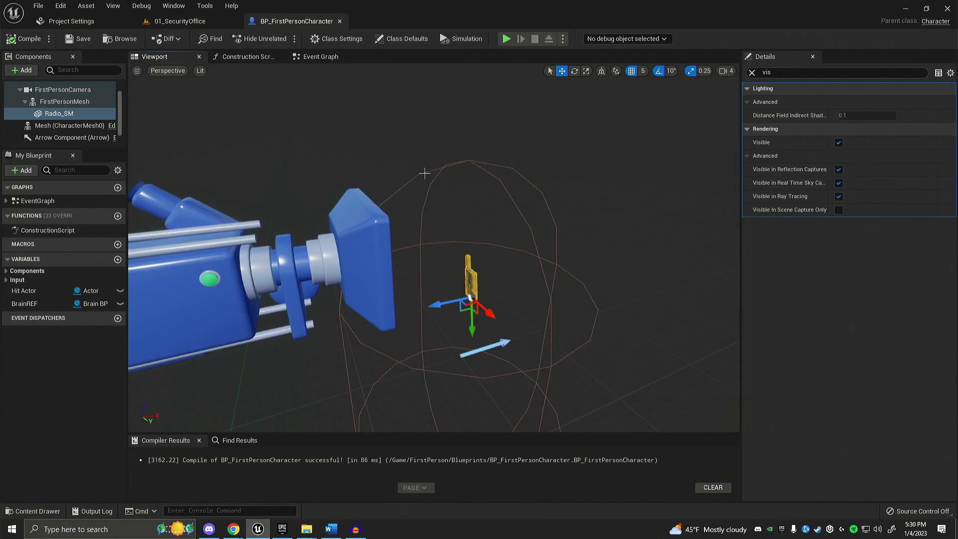
pyautogui.hotkey('ctrl', 'space')
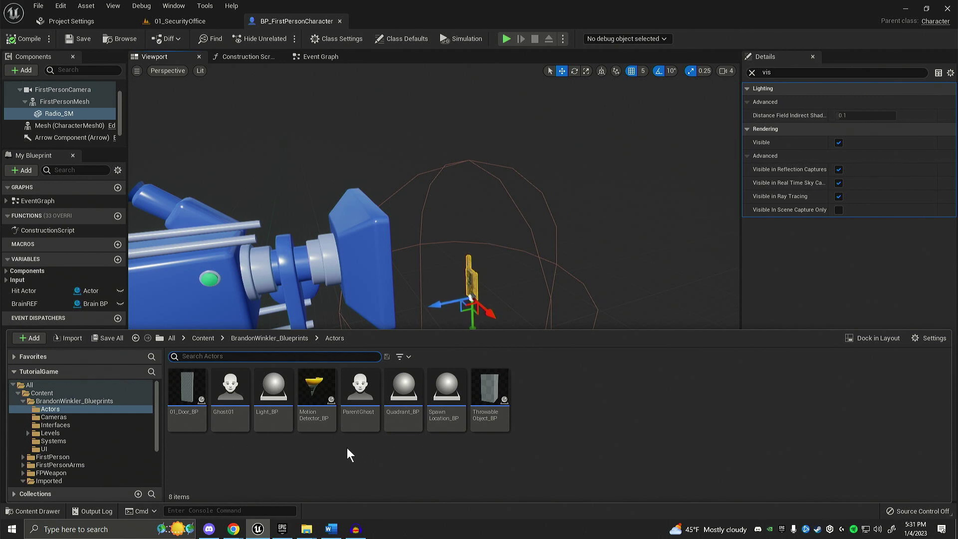
# Step: Add an audio component named Scream to the ParentGhost blueprint
pyautogui.doubleClick(363, 422)
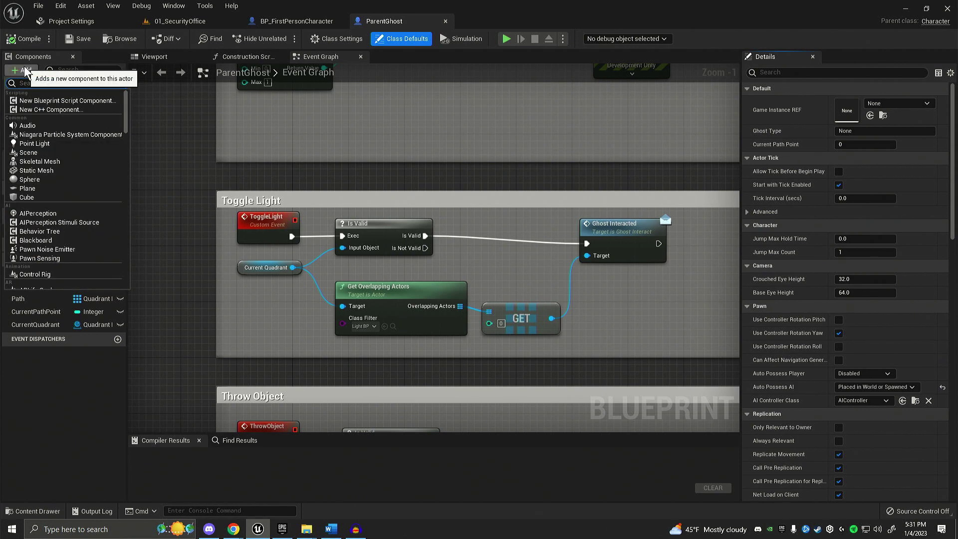
pyautogui.click(38, 124)
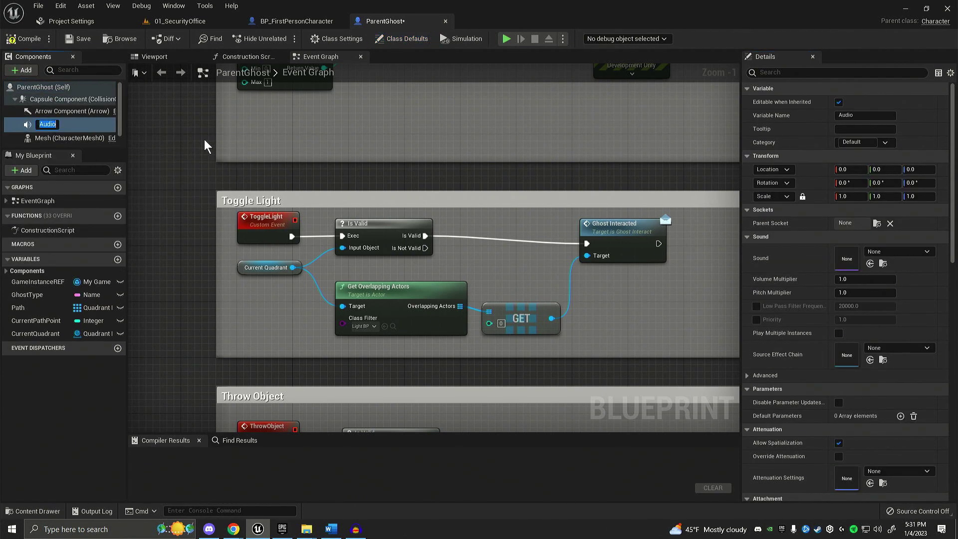
pyautogui.write('Scream')
pyautogui.press('Return')
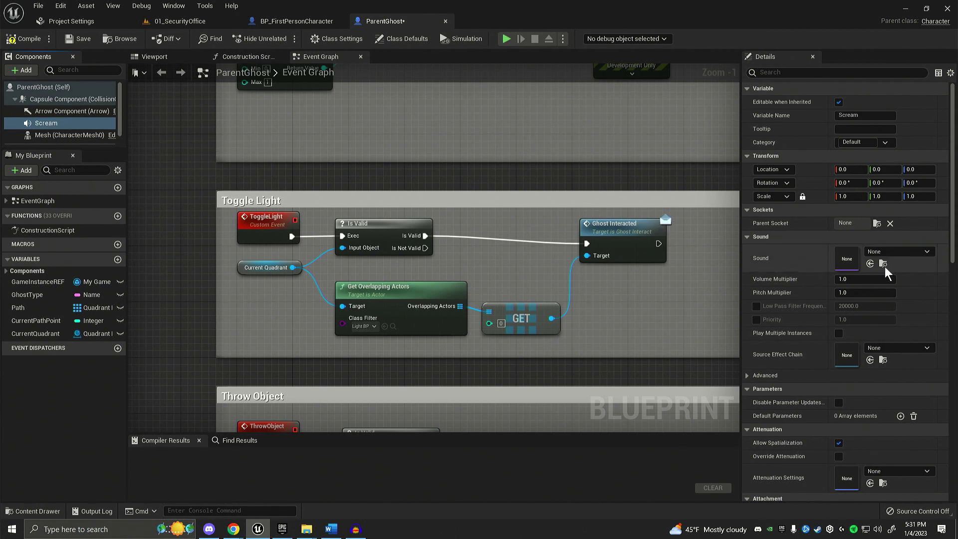
# Step: Assign the banshee-crying_Cue as the audio component's Sound
pyautogui.click(904, 253)
pyautogui.write('scream')
pyautogui.press('BackSpace')
pyautogui.press('BackSpace')
pyautogui.press('BackSpace')
pyautogui.press('BackSpace')
pyautogui.press('BackSpace')
pyautogui.press('BackSpace')
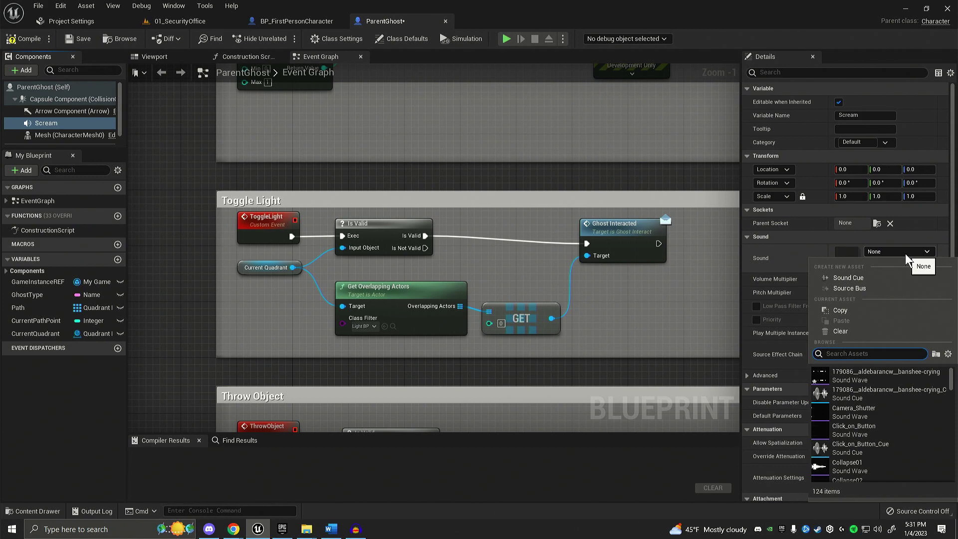
pyautogui.write('cry')
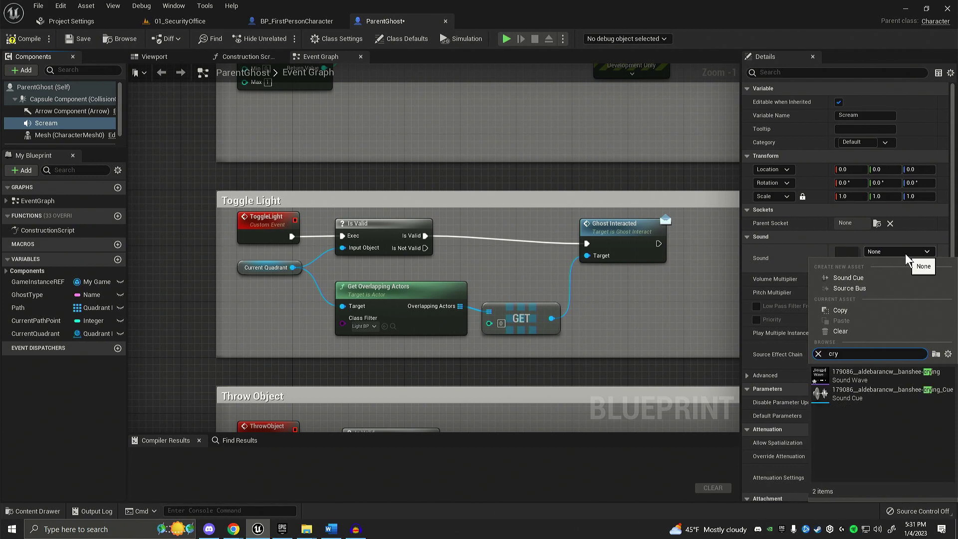
pyautogui.click(910, 396)
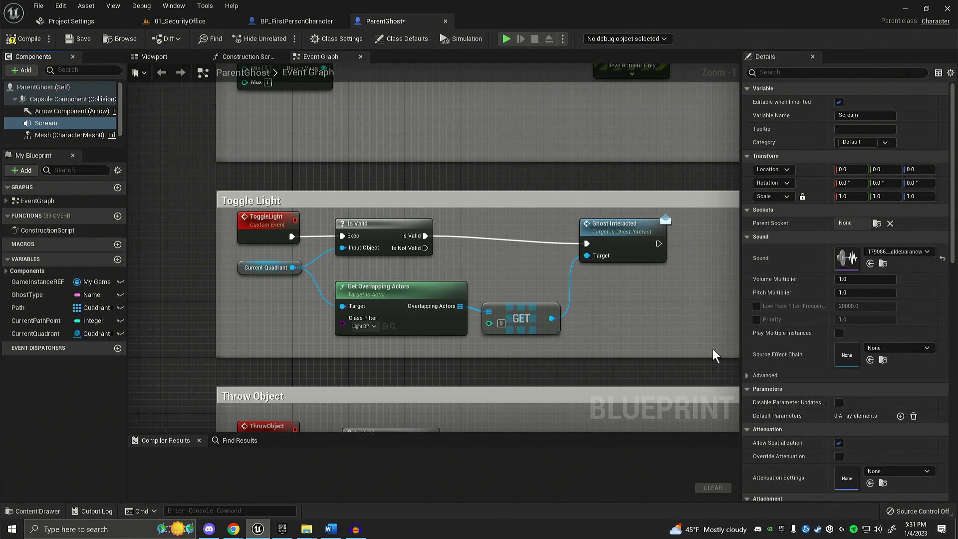
# Step: Rename the Scream component to Crying
pyautogui.click(53, 124)
pyautogui.write('Crying')
pyautogui.press('Return')
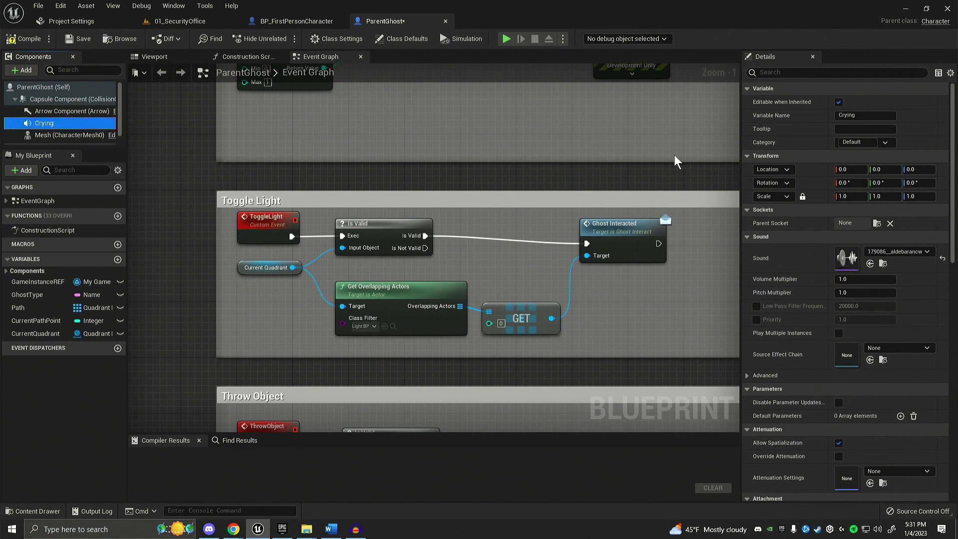
# Step: Turn off Auto Activate on the Crying component and compile ParentGhost
pyautogui.click(811, 72)
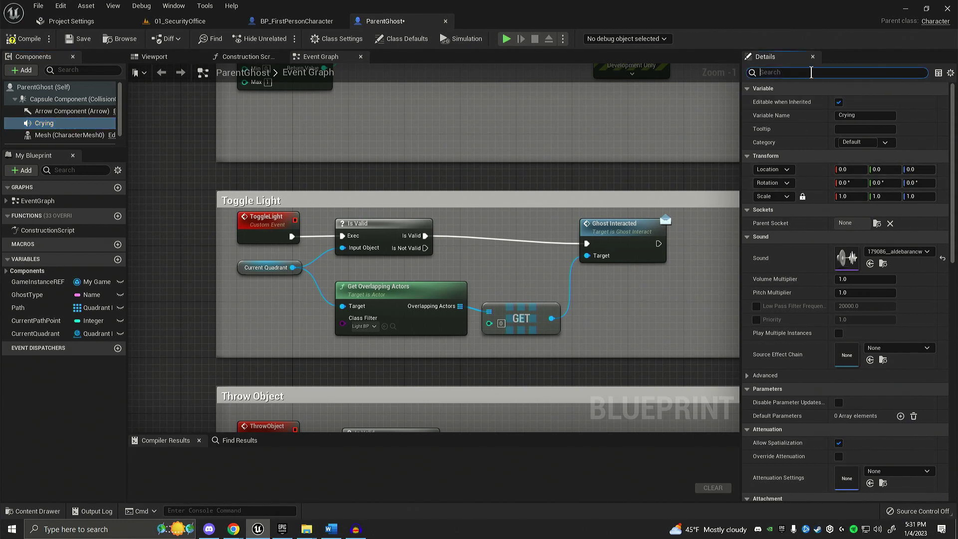
pyautogui.write('auto')
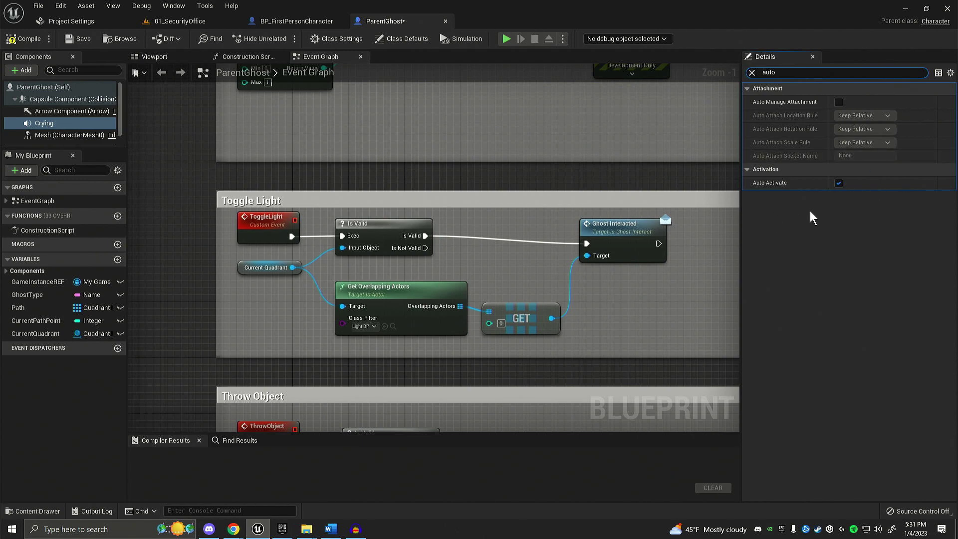
pyautogui.click(839, 183)
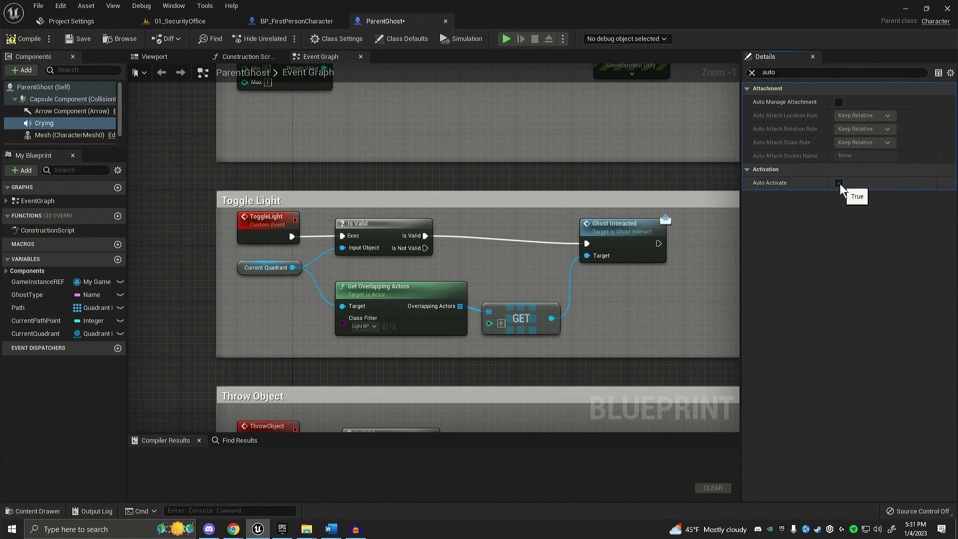
pyautogui.click(24, 39)
pyautogui.moveTo(180, 131); pyautogui.dragTo(202, 365, button='right')
pyautogui.scroll(-3, 203, 365)
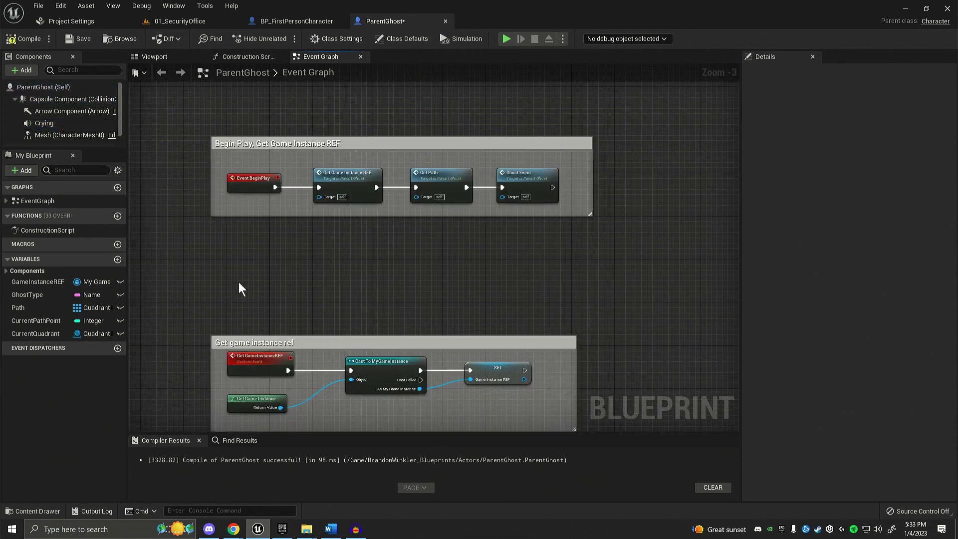
# Step: Add a custom event named StartCry to the Event Graph
pyautogui.rightClick(238, 282)
pyautogui.write('custom')
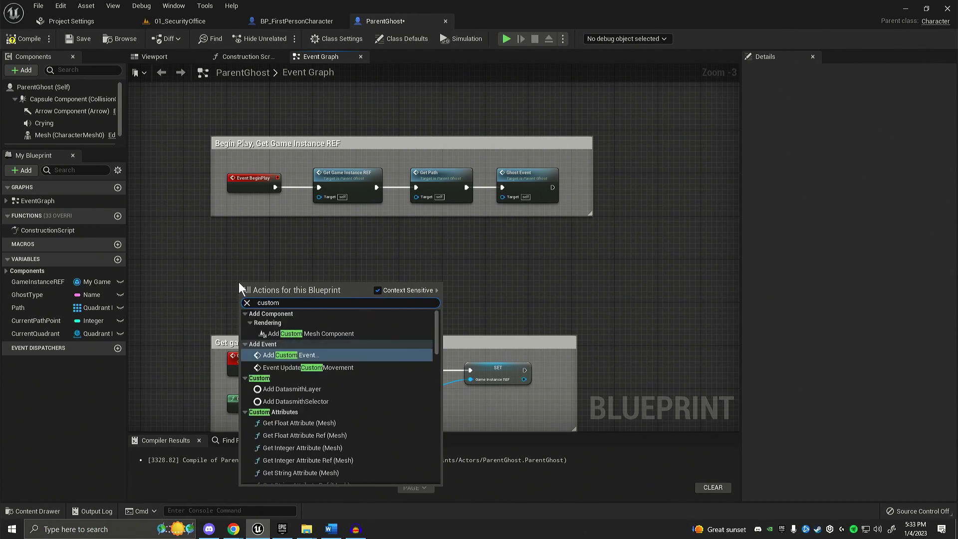
pyautogui.press('Return')
pyautogui.write('StartCry')
pyautogui.press('Return')
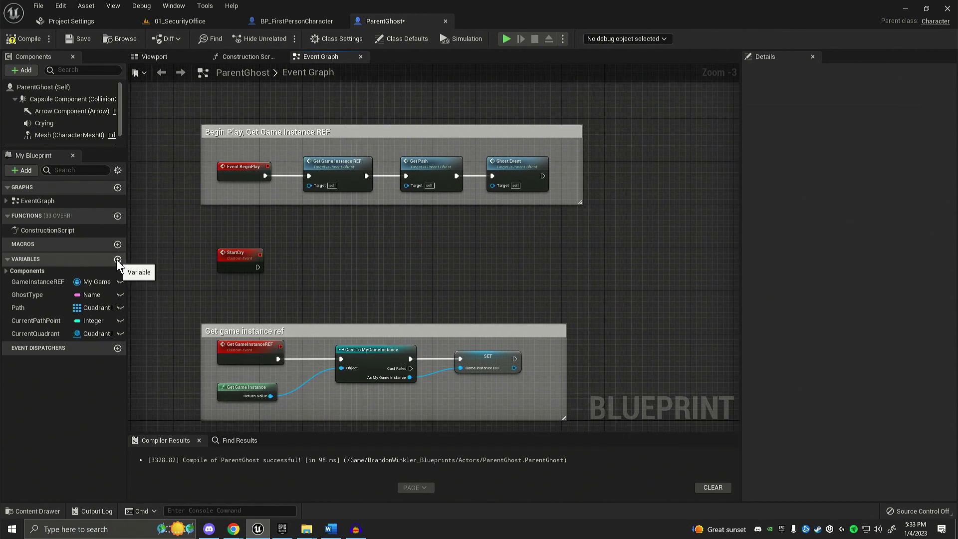
# Step: Create a new Boolean variable named IsCrying
pyautogui.click(117, 259)
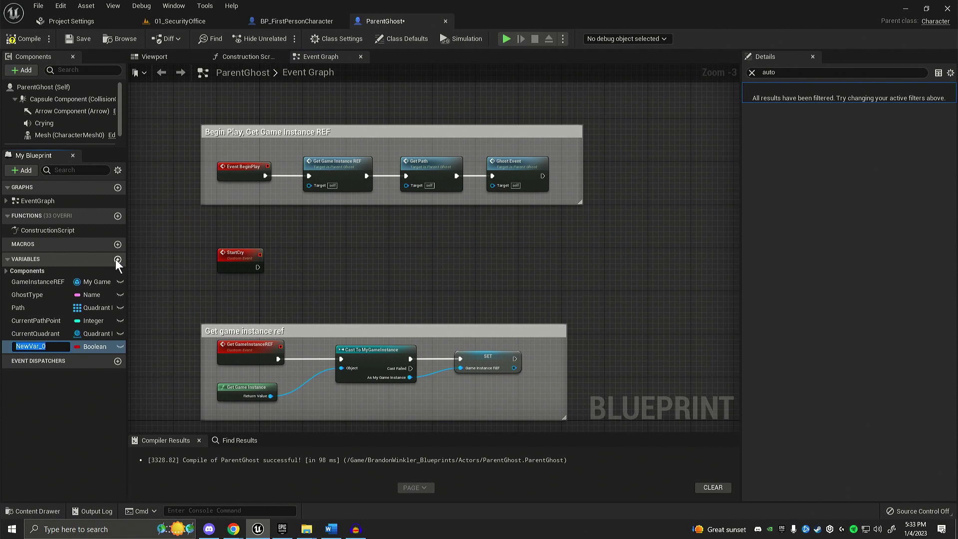
pyautogui.write('IsCrying')
pyautogui.press('Return')
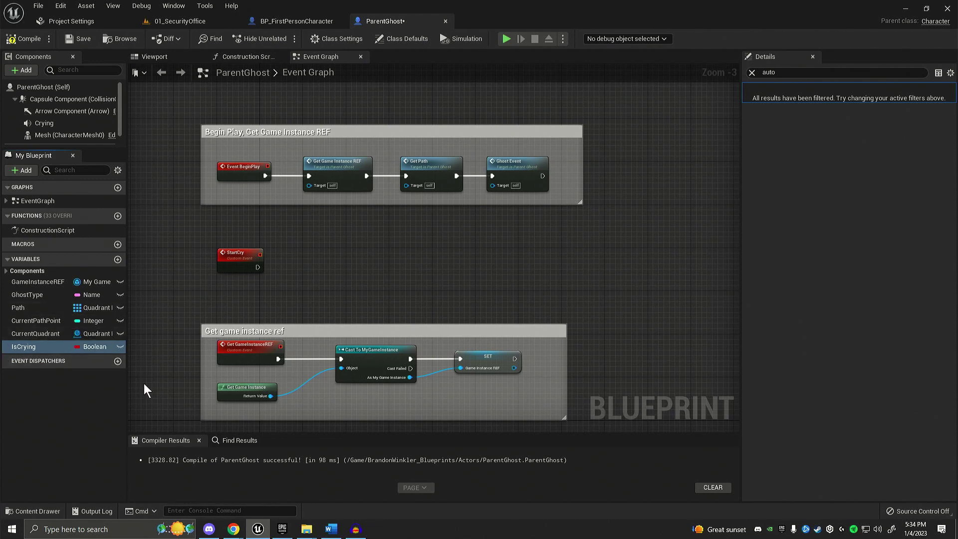
# Step: Make StartCry trigger a Branch whose condition reads IsCrying
pyautogui.moveTo(21, 346); pyautogui.dragTo(220, 292)
pyautogui.click(238, 311)
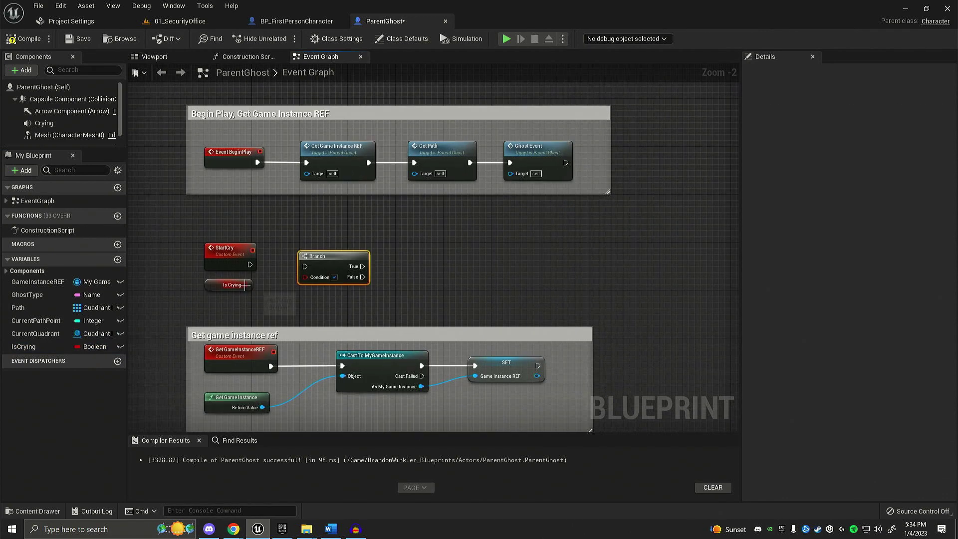
pyautogui.moveTo(247, 285); pyautogui.dragTo(307, 275)
pyautogui.moveTo(250, 265); pyautogui.dragTo(304, 266)
pyautogui.moveTo(391, 267)
pyautogui.mouseDown(button='right')
pyautogui.moveTo(378, 269)
pyautogui.moveTo(384, 275)
pyautogui.mouseUp(button='right')
# Step: Add a Play node for the Crying component and wire the Branch's True output to it
pyautogui.moveTo(37, 122); pyautogui.dragTo(352, 245)
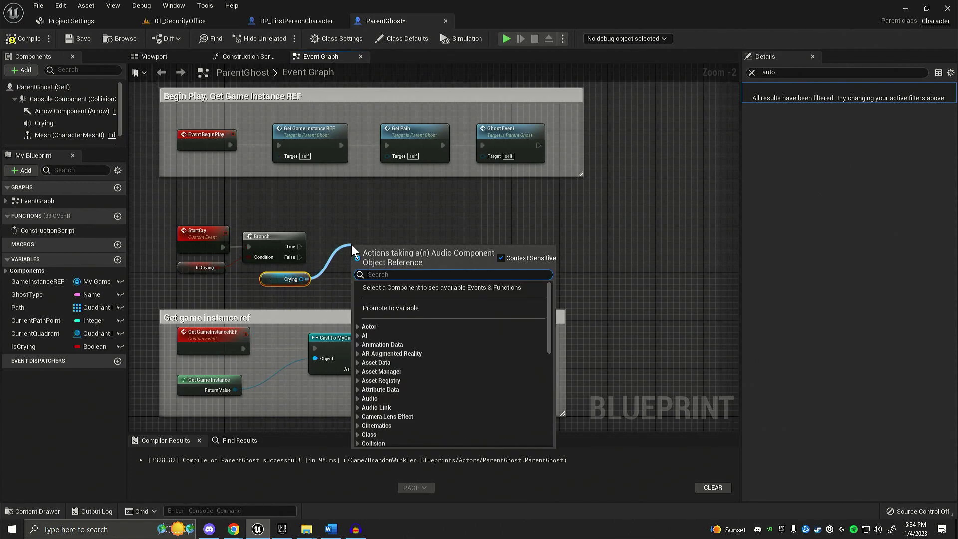
pyautogui.write('play')
pyautogui.click(448, 364)
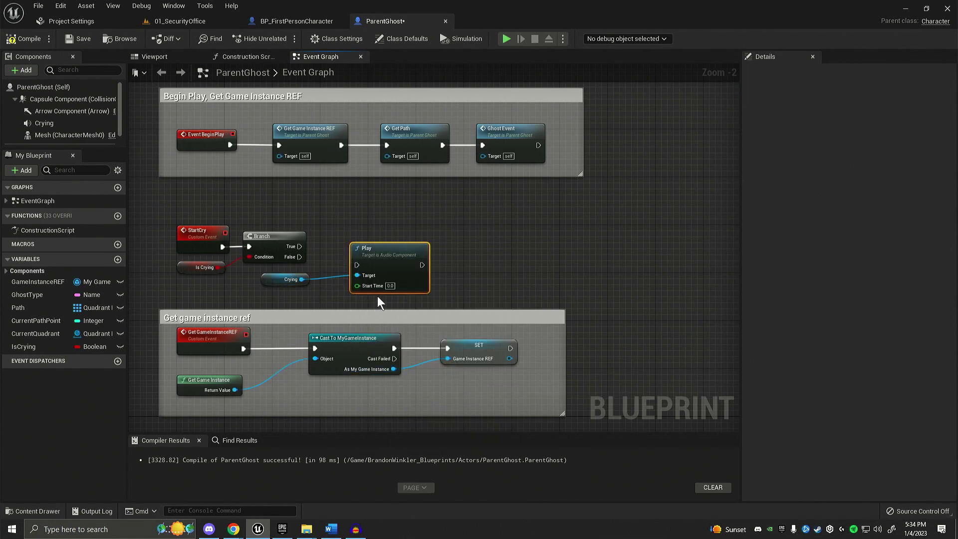
pyautogui.moveTo(299, 247); pyautogui.dragTo(363, 238)
pyautogui.moveTo(381, 304); pyautogui.dragTo(480, 301, button='right')
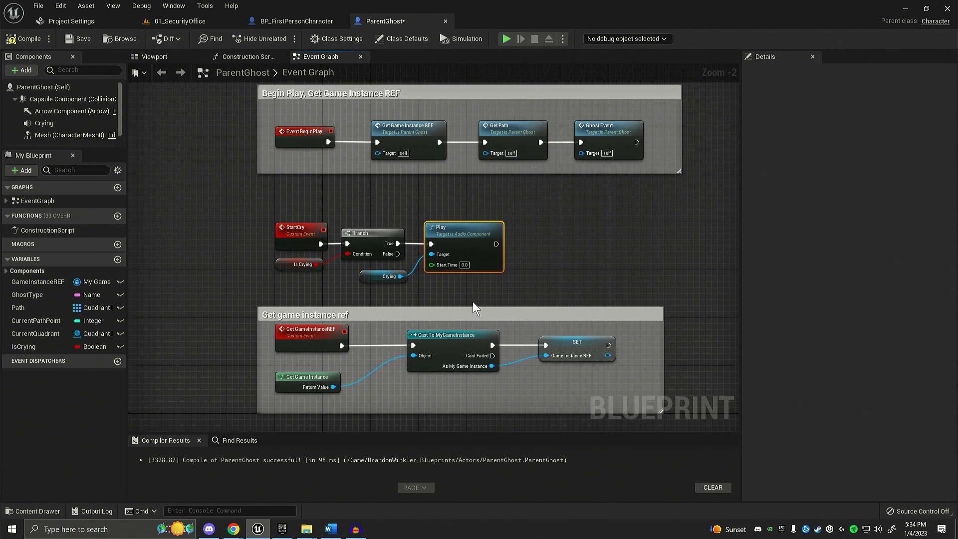
pyautogui.moveTo(538, 270); pyautogui.dragTo(514, 255, button='right')
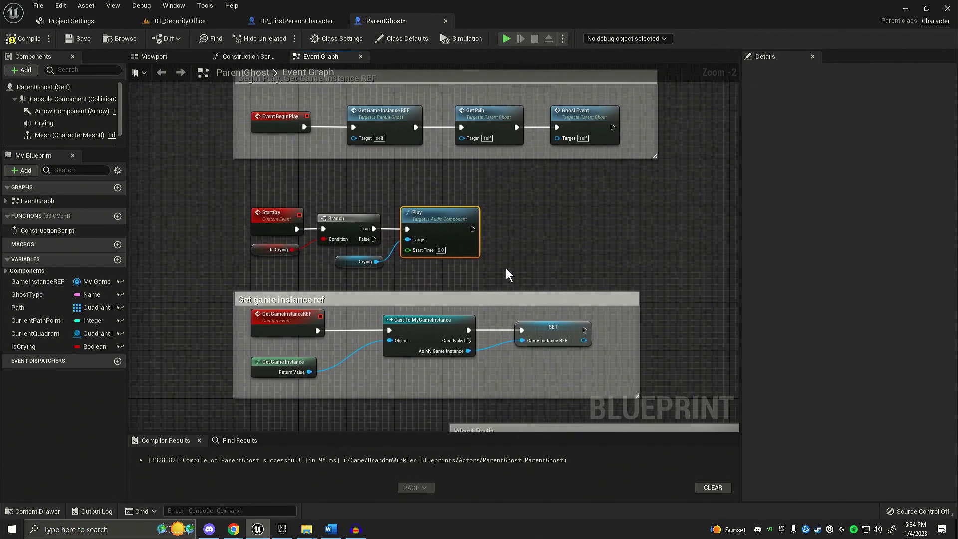
pyautogui.moveTo(518, 176); pyautogui.dragTo(178, 282)
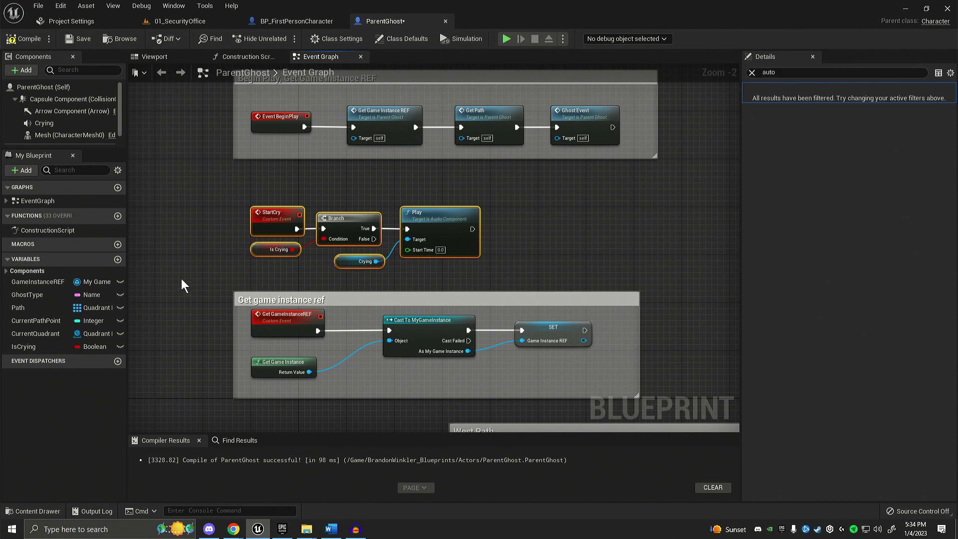
pyautogui.moveTo(580, 201); pyautogui.dragTo(229, 305)
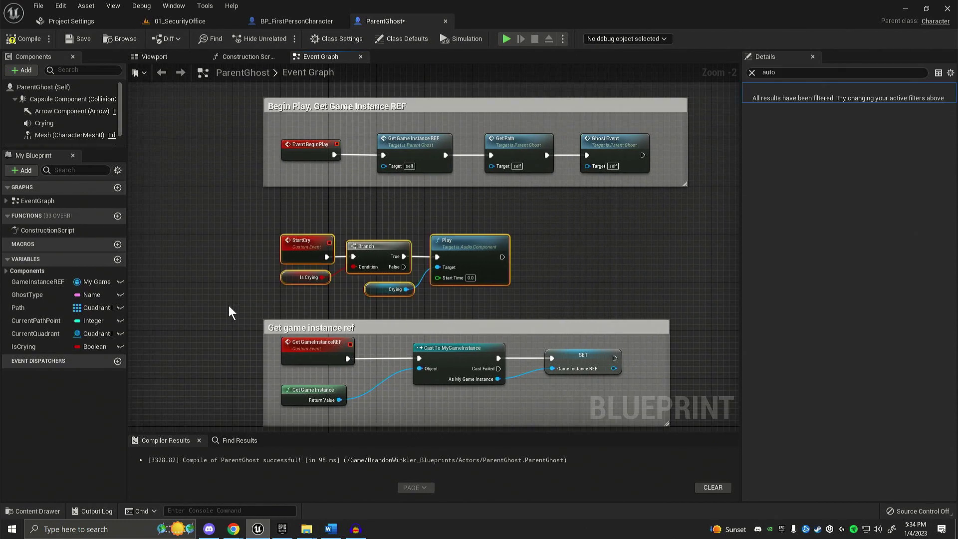
pyautogui.click(227, 306)
pyautogui.moveTo(435, 308); pyautogui.dragTo(406, 307, button='right')
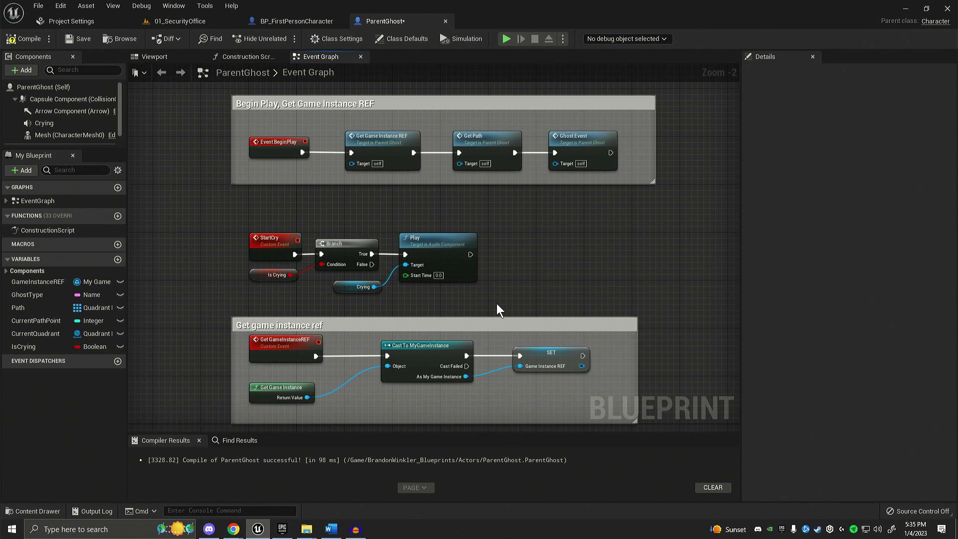
pyautogui.hotkey('ctrl', 'space')
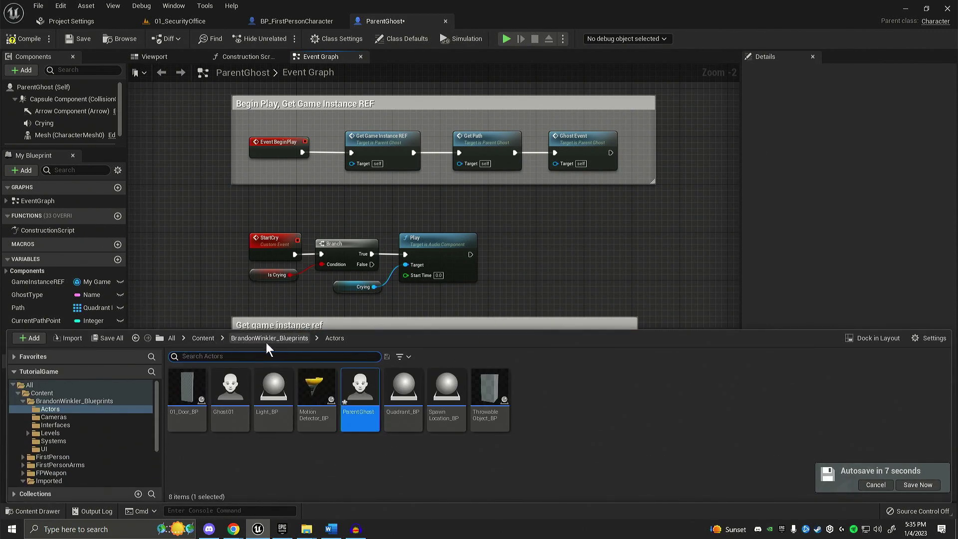
# Step: Open the banshee-crying sound cue from Content > Imported > FreeSound > BansheeCrying
pyautogui.click(208, 337)
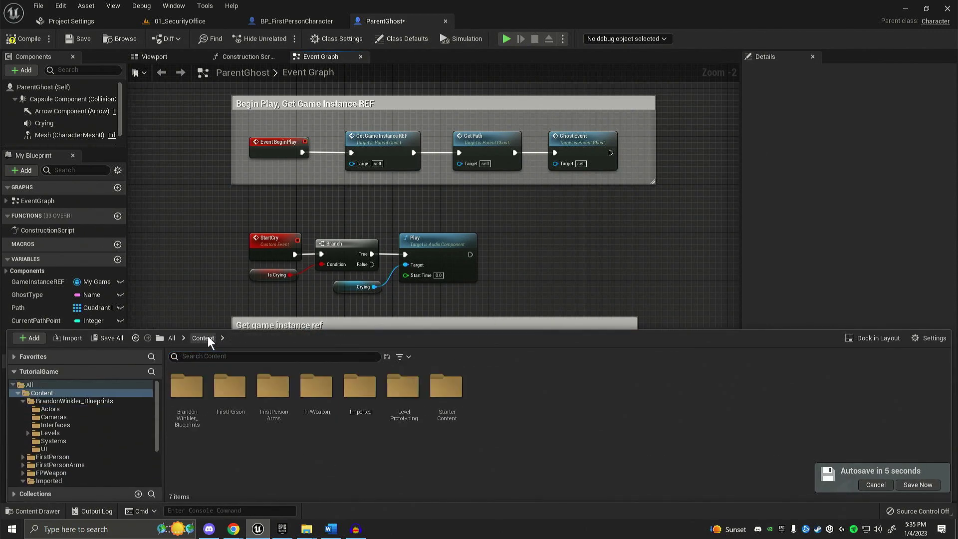
pyautogui.doubleClick(360, 390)
pyautogui.doubleClick(192, 414)
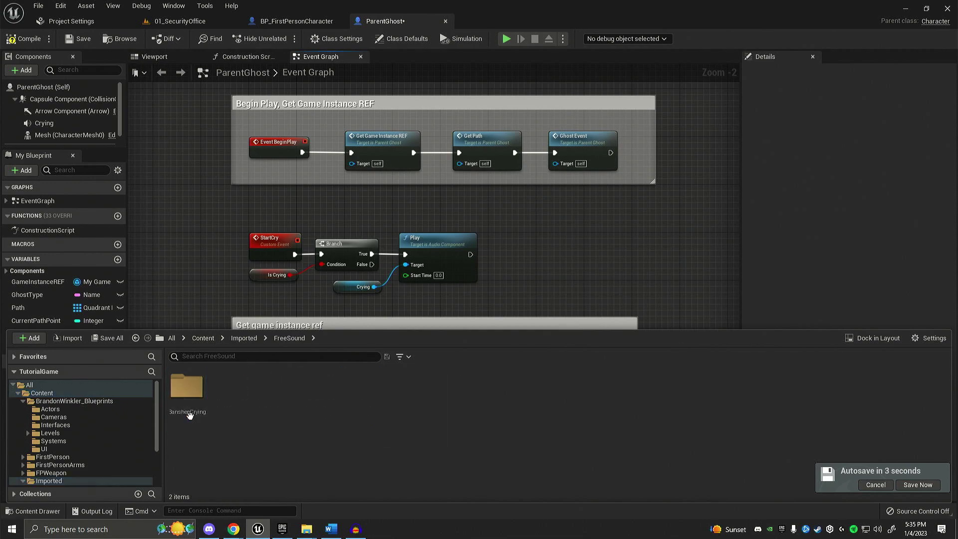
pyautogui.doubleClick(191, 429)
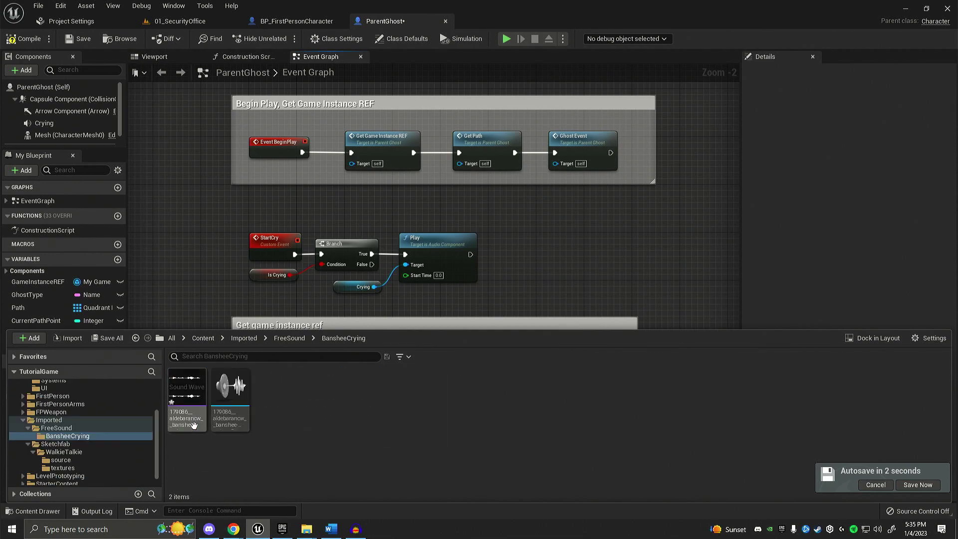
pyautogui.doubleClick(234, 424)
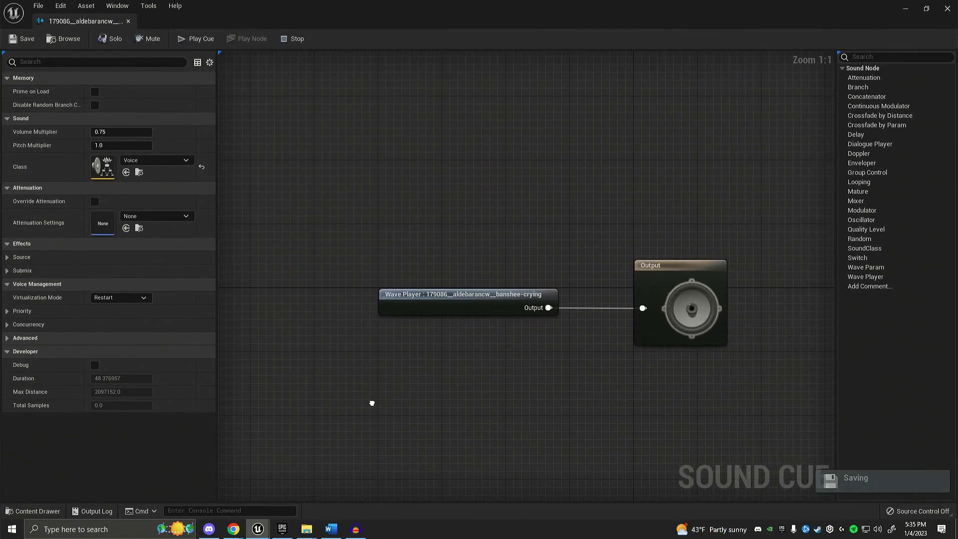
# Step: Enable Looping on the cue's Wave Player node and save the cue
pyautogui.click(379, 305)
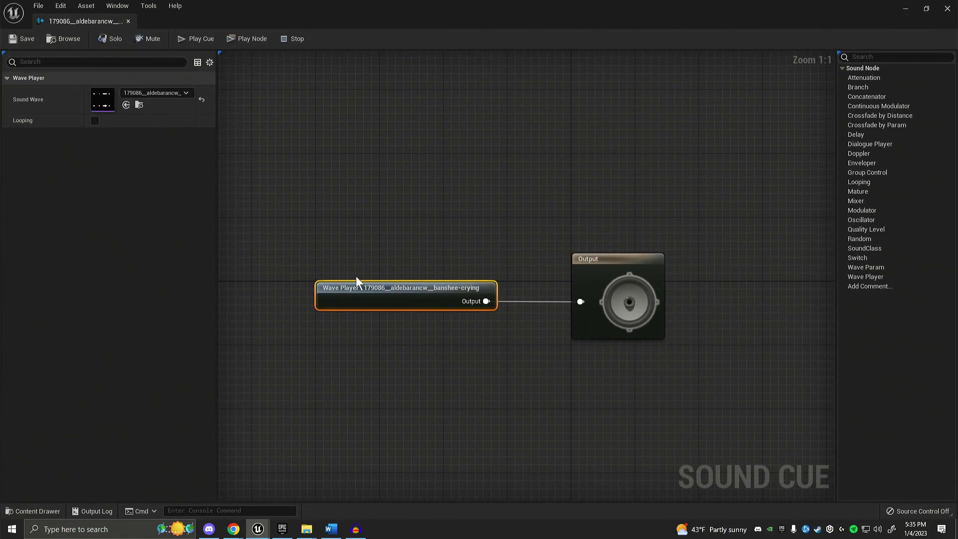
pyautogui.click(95, 121)
pyautogui.click(28, 41)
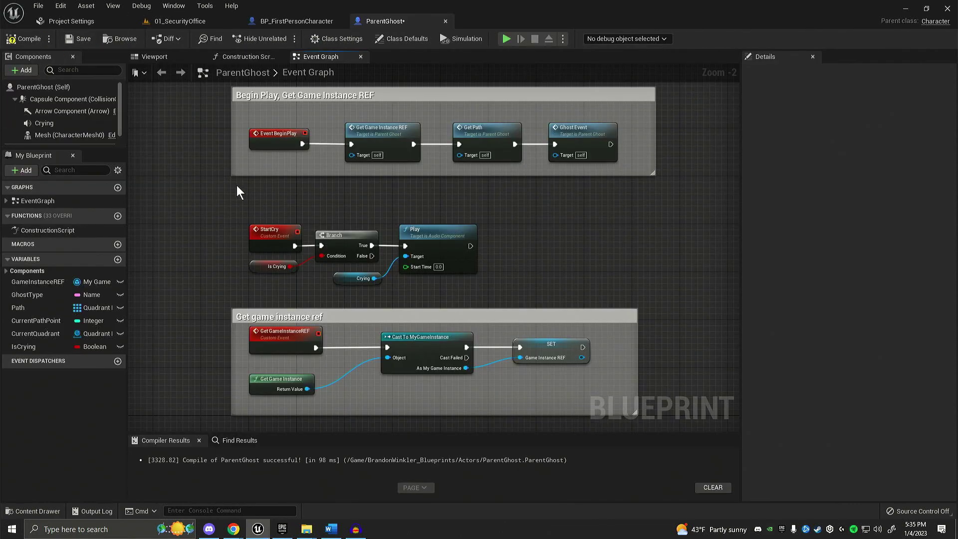
# Step: Select the IsCrying variable and compile ParentGhost so its default value becomes editable
pyautogui.click(33, 346)
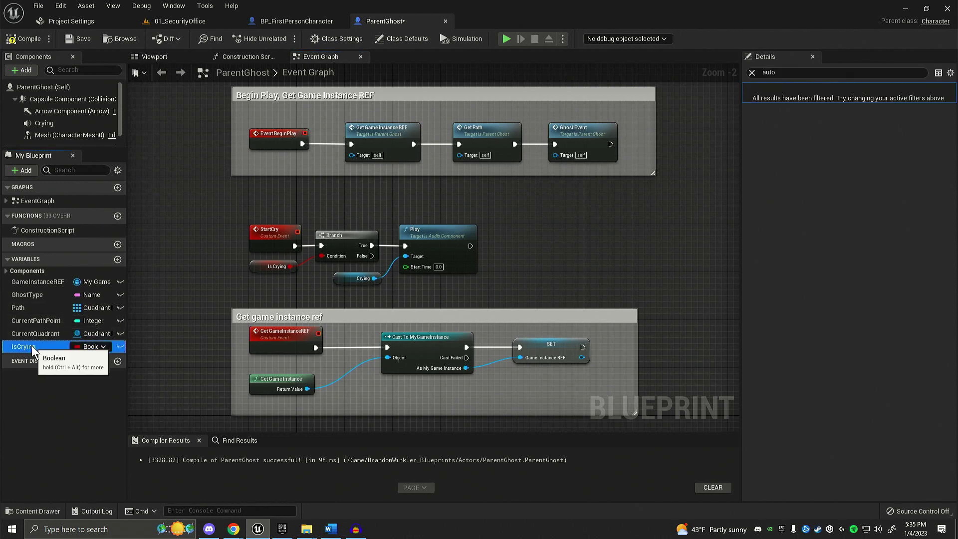
pyautogui.click(752, 72)
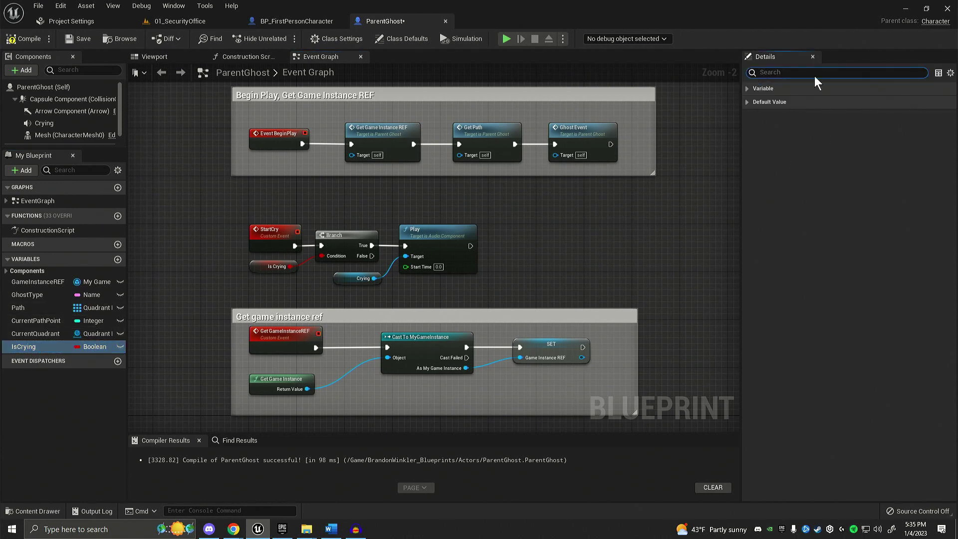
pyautogui.click(747, 102)
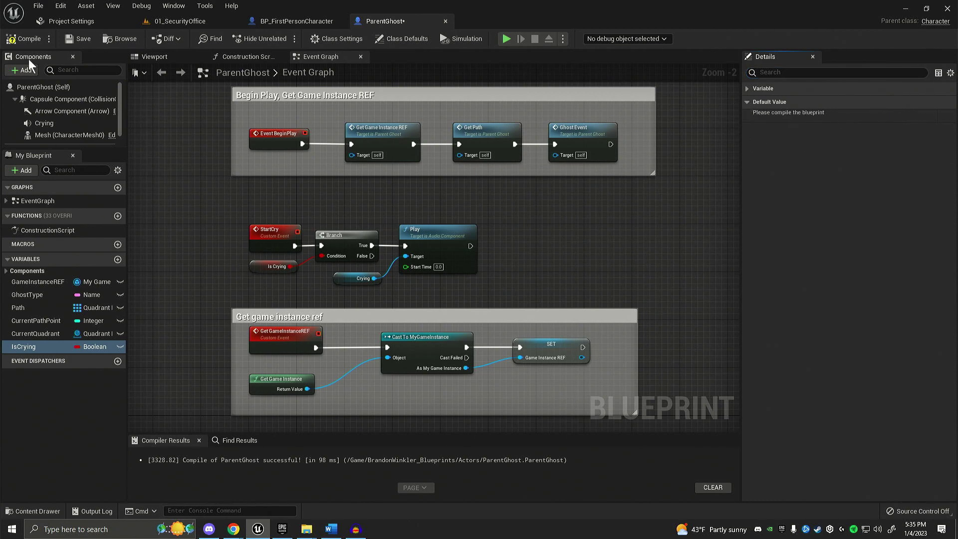
pyautogui.click(23, 40)
pyautogui.click(80, 38)
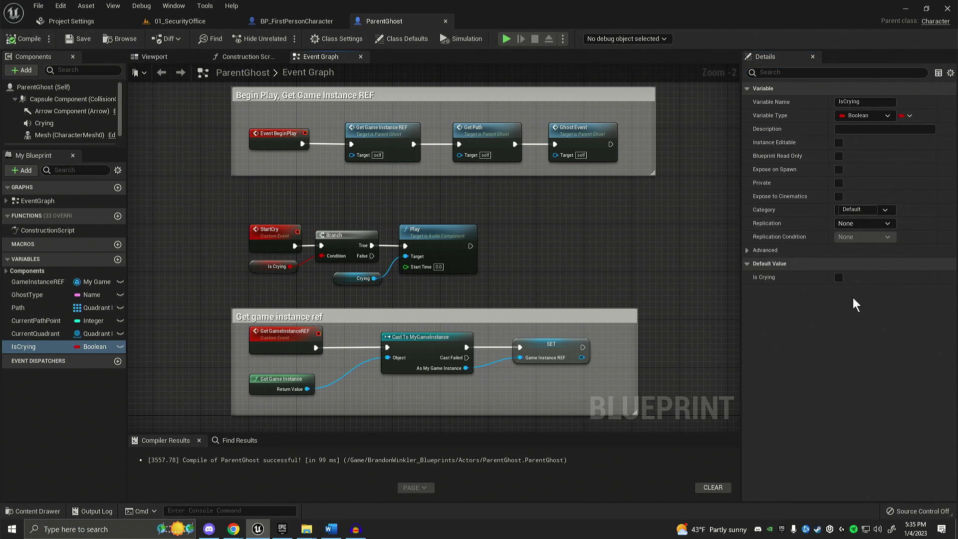
# Step: Set IsCrying's default to true, save ParentGhost, and return to the 01_SecurityOffice level
pyautogui.click(839, 277)
pyautogui.click(29, 39)
pyautogui.click(76, 39)
pyautogui.moveTo(199, 151); pyautogui.dragTo(198, 138, button='right')
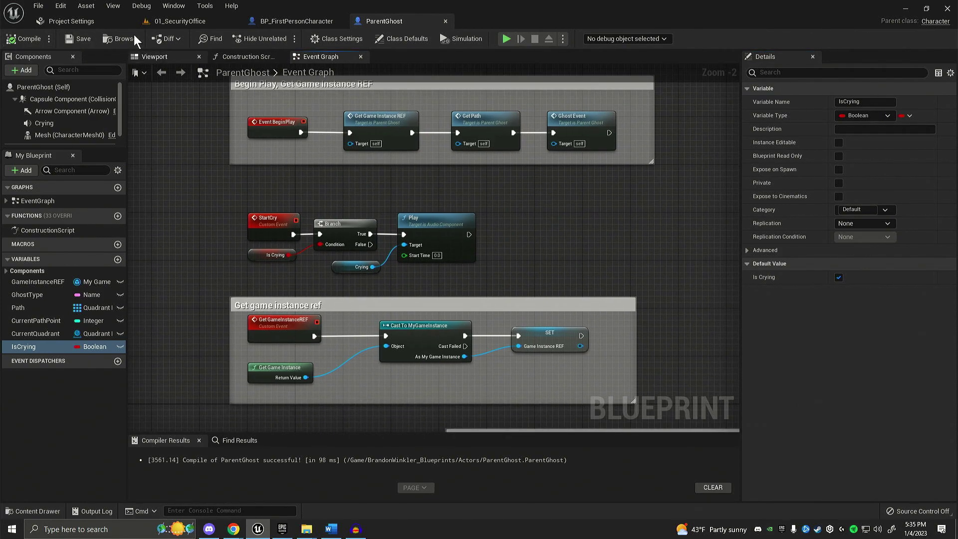
pyautogui.click(180, 21)
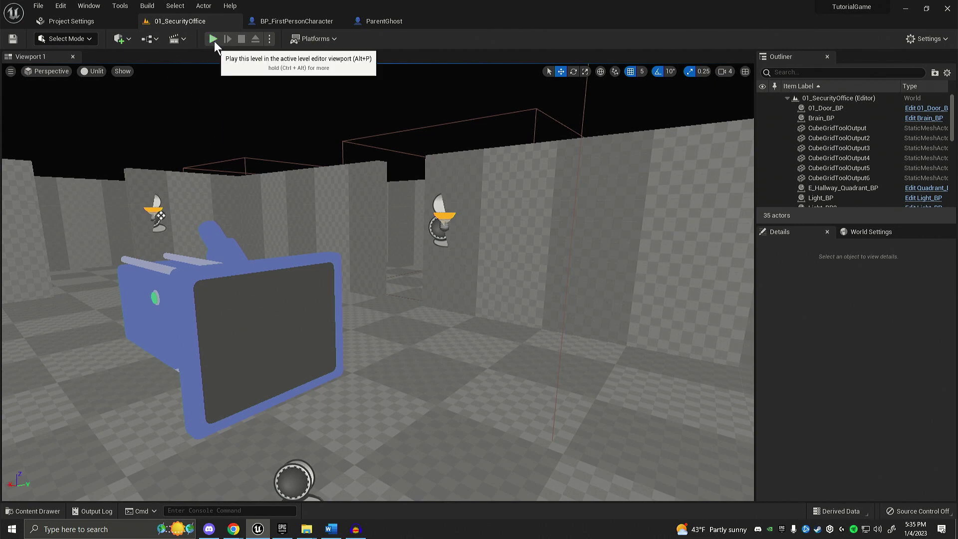
# Step: Playtest the level, walking forward into the next room
pyautogui.click(213, 39)
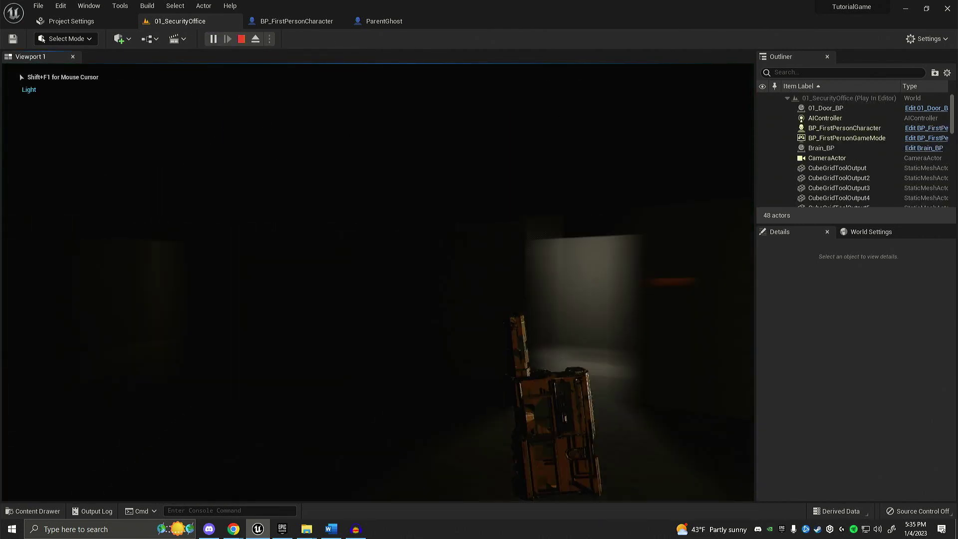
pyautogui.press('w')
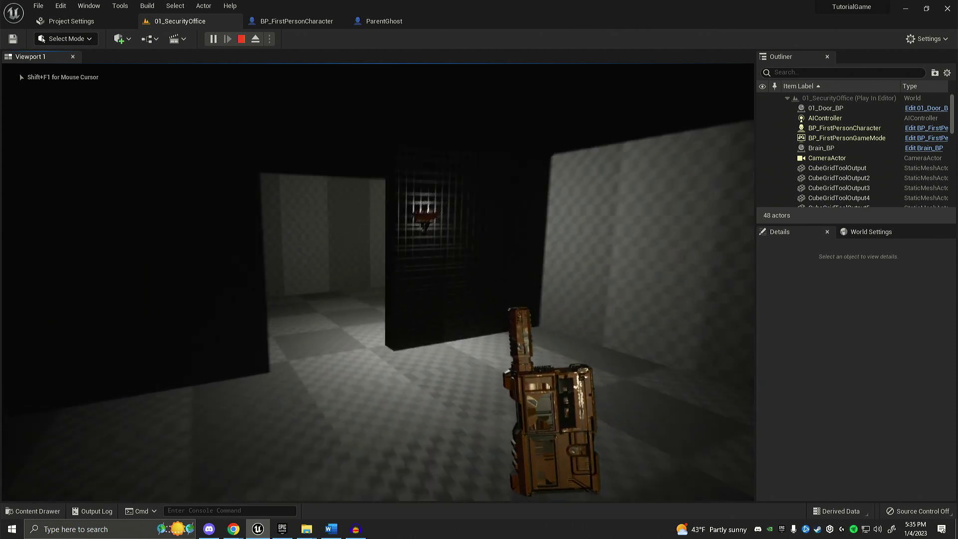
pyautogui.press('w')
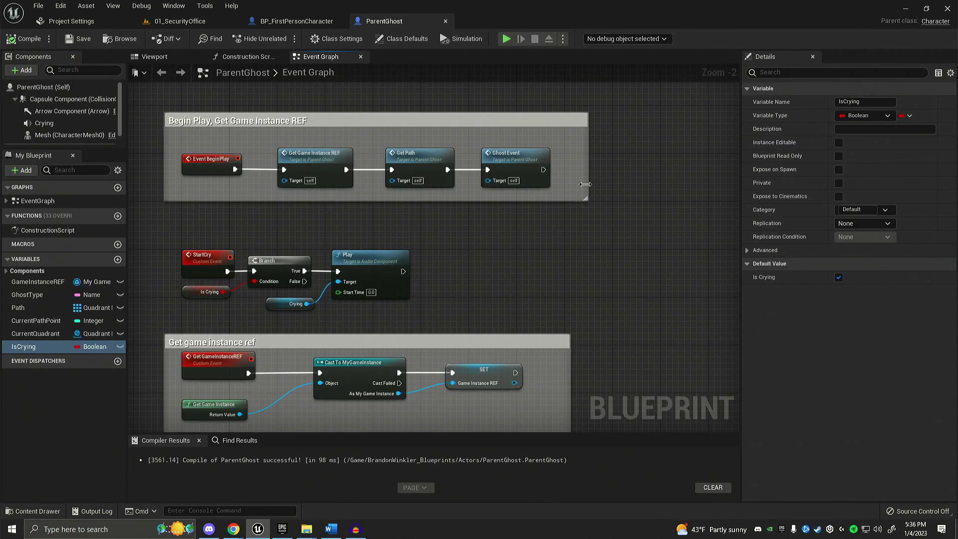
# Step: Widen the Begin Play comment box and add a Start Cry call right after Ghost Event
pyautogui.moveTo(586, 184); pyautogui.dragTo(693, 192)
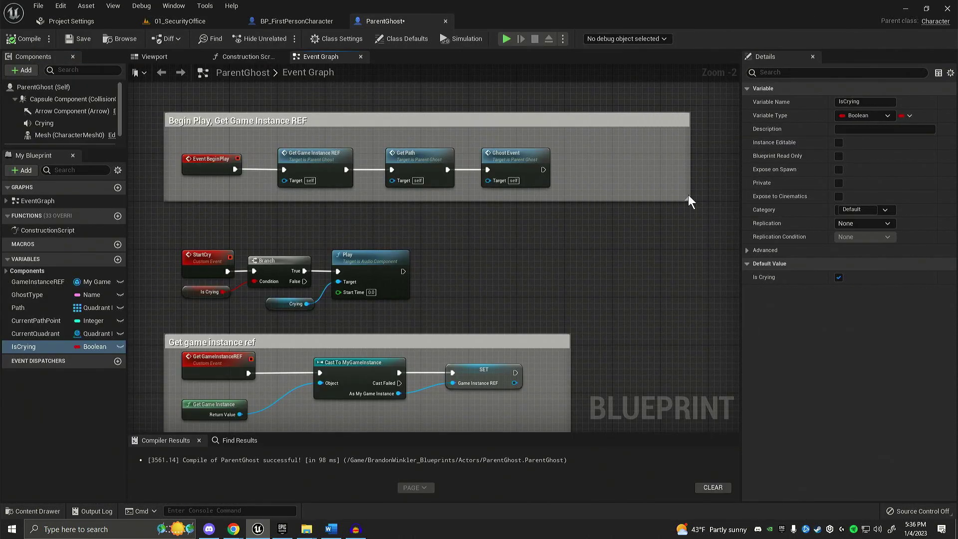
pyautogui.moveTo(543, 169); pyautogui.dragTo(589, 165)
pyautogui.write('start c')
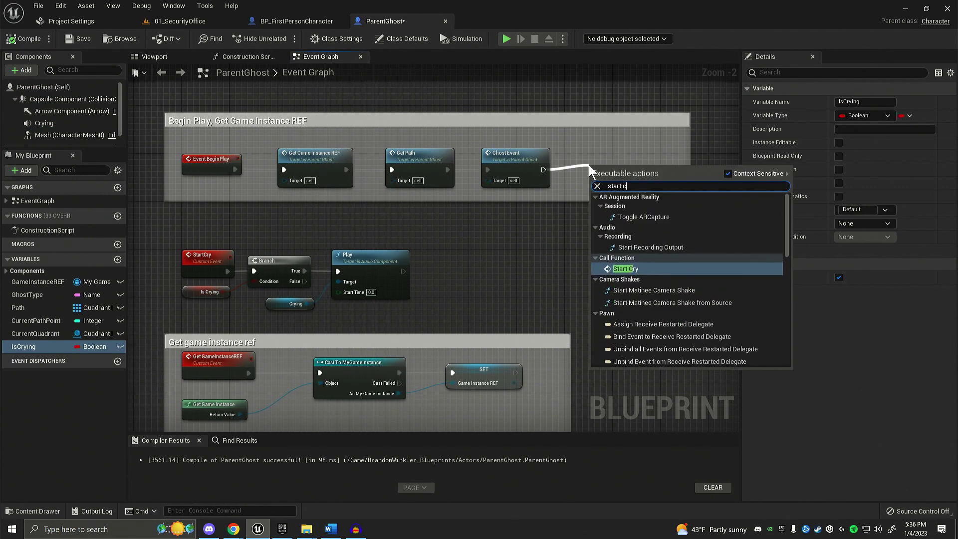
pyautogui.write('ry')
pyautogui.press('Return')
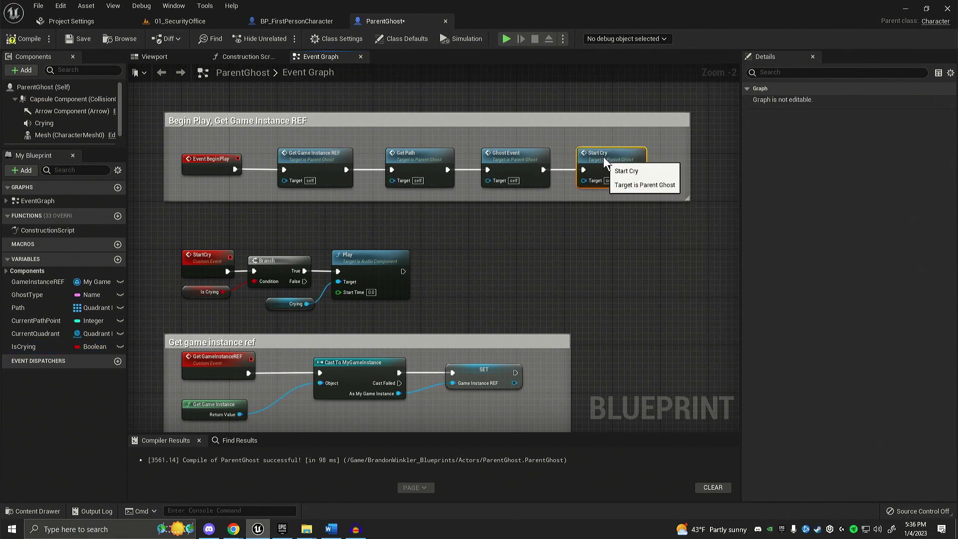
pyautogui.moveTo(603, 157); pyautogui.dragTo(598, 156)
pyautogui.click(589, 231)
pyautogui.moveTo(589, 231); pyautogui.dragTo(612, 223, button='right')
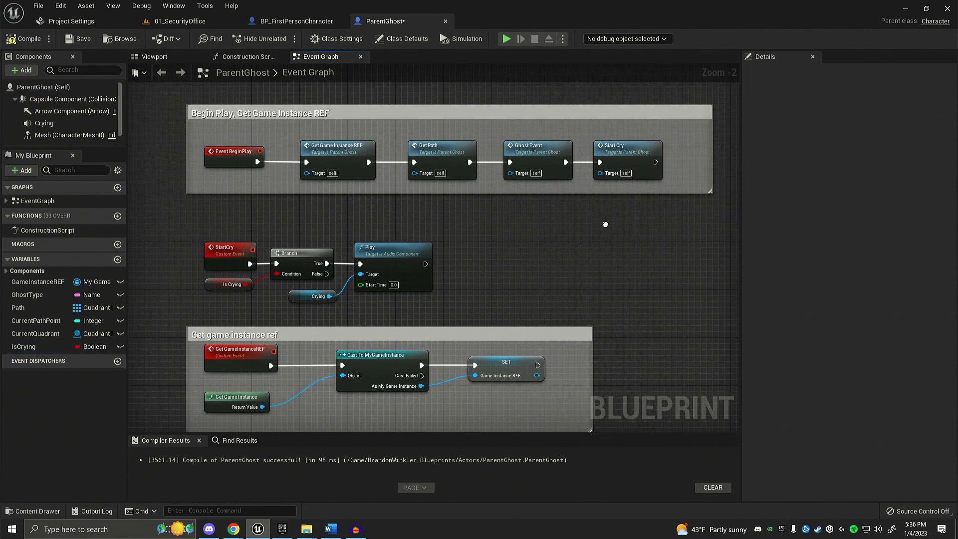
# Step: Compile and save ParentGhost, then start playing the 01_SecurityOffice level
pyautogui.click(30, 43)
pyautogui.click(78, 39)
pyautogui.click(193, 17)
pyautogui.click(218, 39)
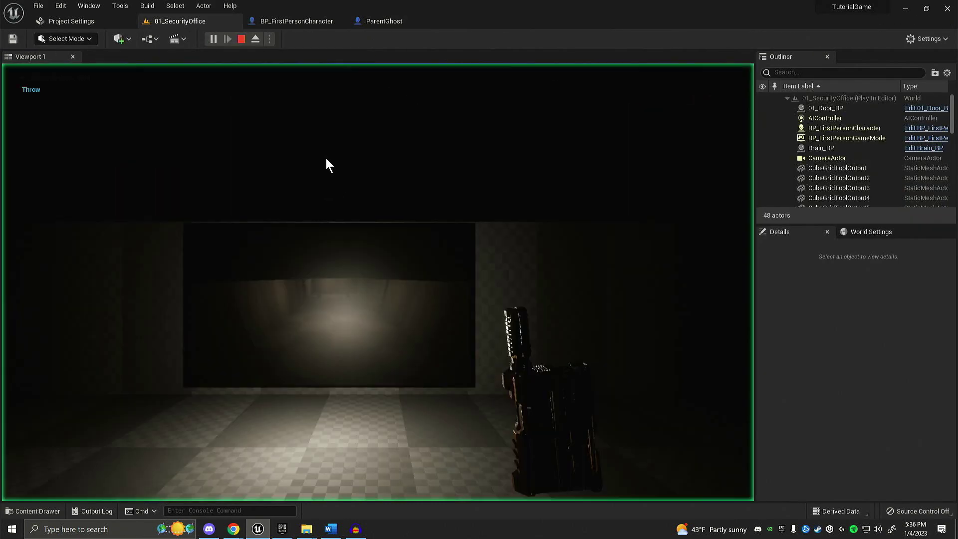
# Step: Walk around in-game with W and S, toggling the flashlight with F, then stop with Esc
pyautogui.click(334, 174)
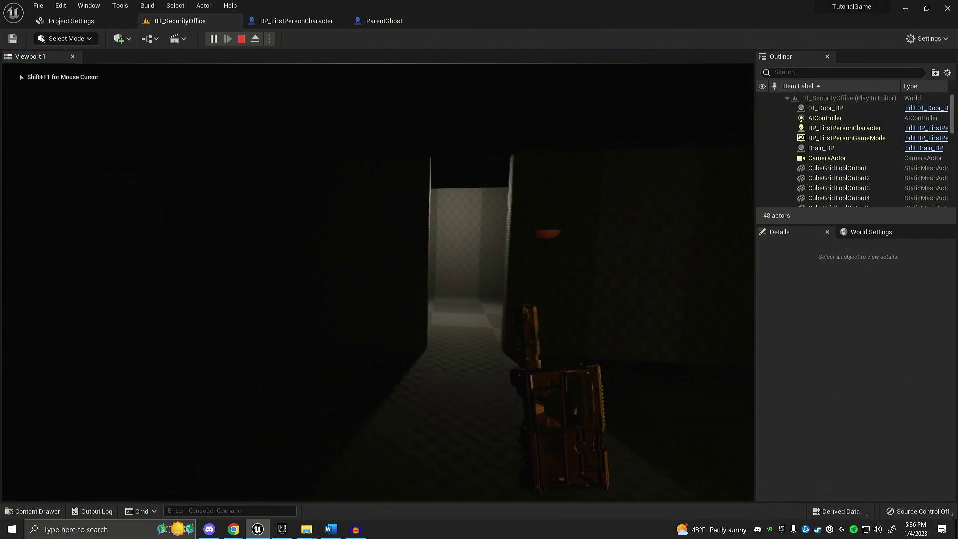
pyautogui.press('w')
pyautogui.press('f')
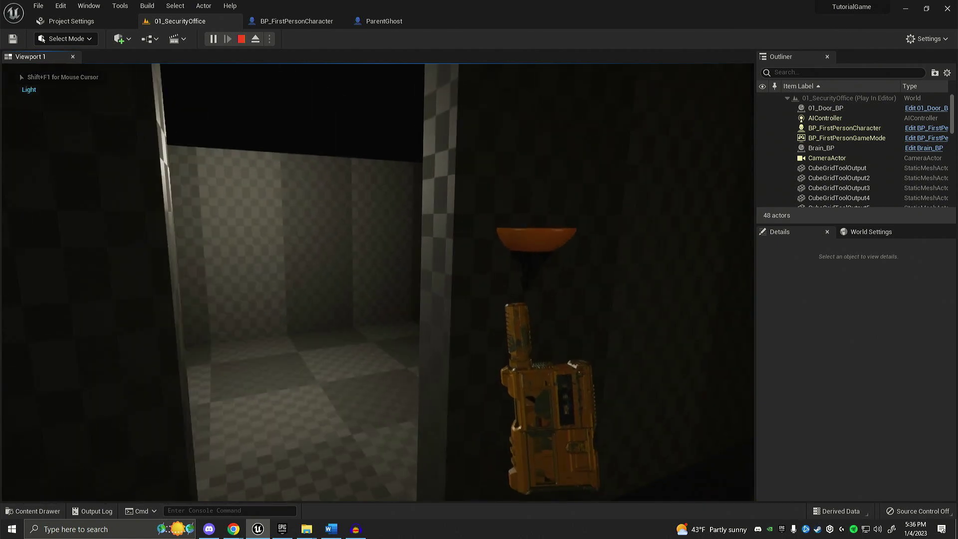
pyautogui.press('w')
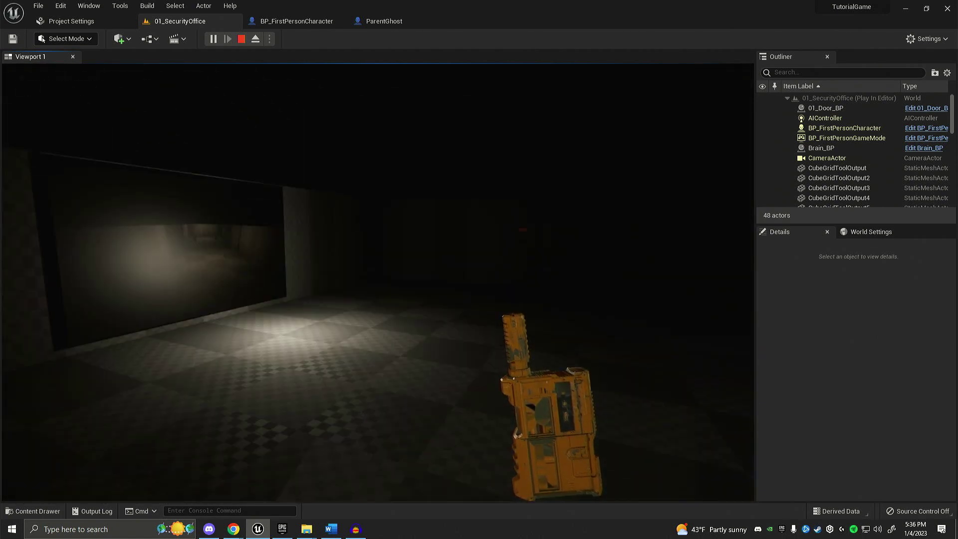
pyautogui.press('f')
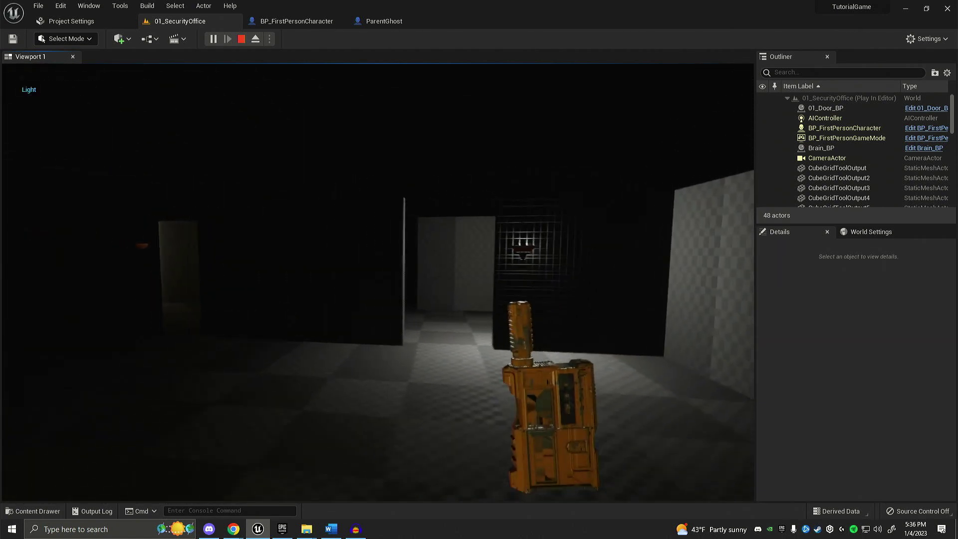
pyautogui.press('s')
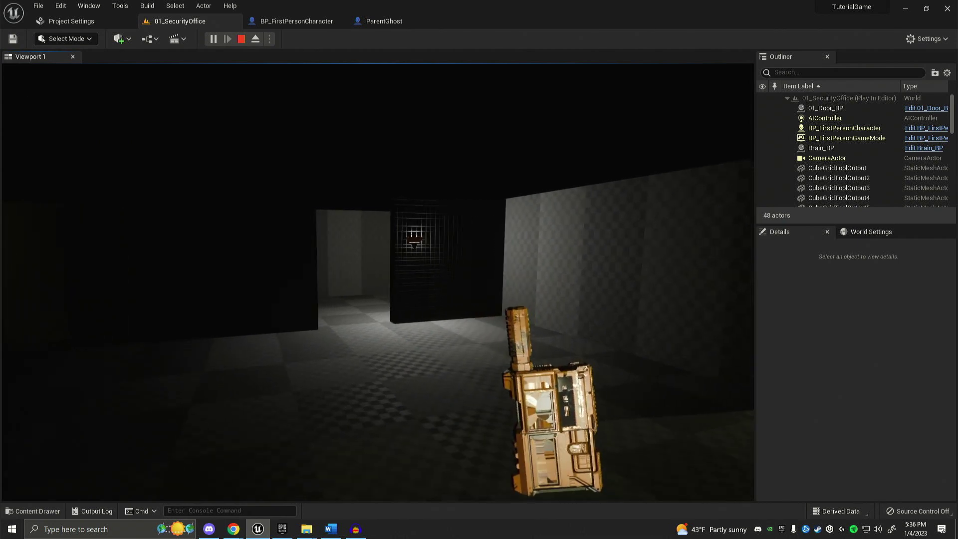
pyautogui.press('Escape')
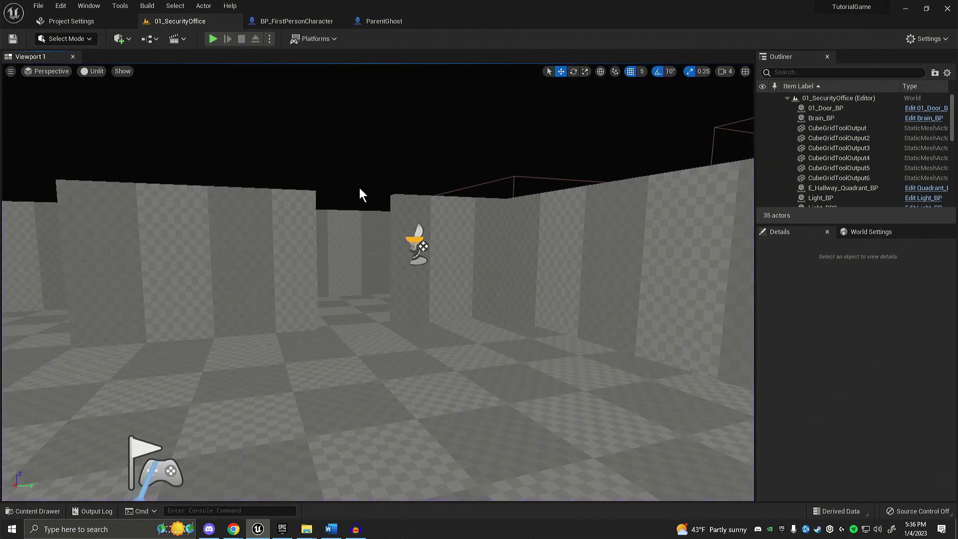
pyautogui.press('e')
pyautogui.moveTo(368, 240)
pyautogui.mouseDown(button='right')
pyautogui.moveTo(349, 241)
pyautogui.moveTo(371, 244)
pyautogui.mouseUp(button='right')
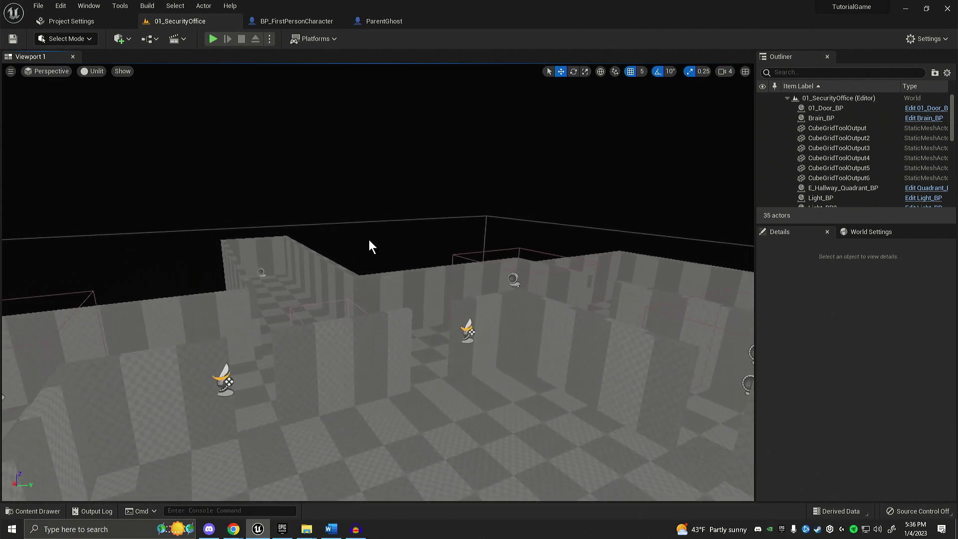